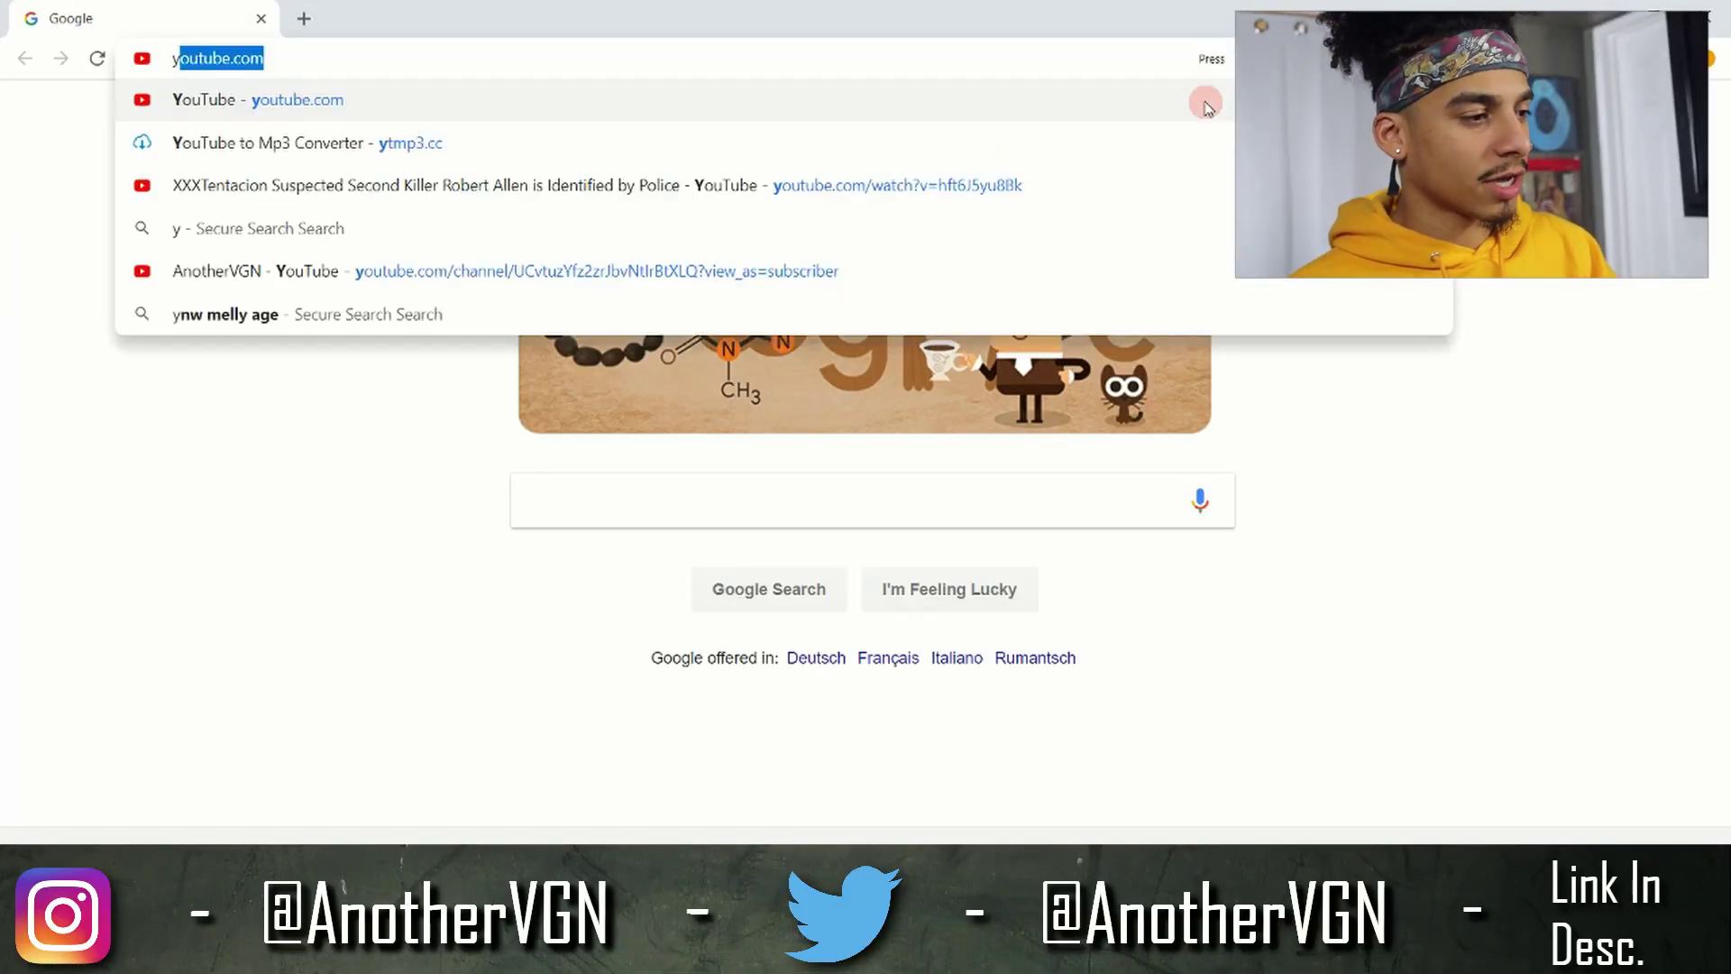
Bring up Yarn's 'vegan' search results and browse the clips.
{"action": "left_click", "coordinate": [1051, 185]}
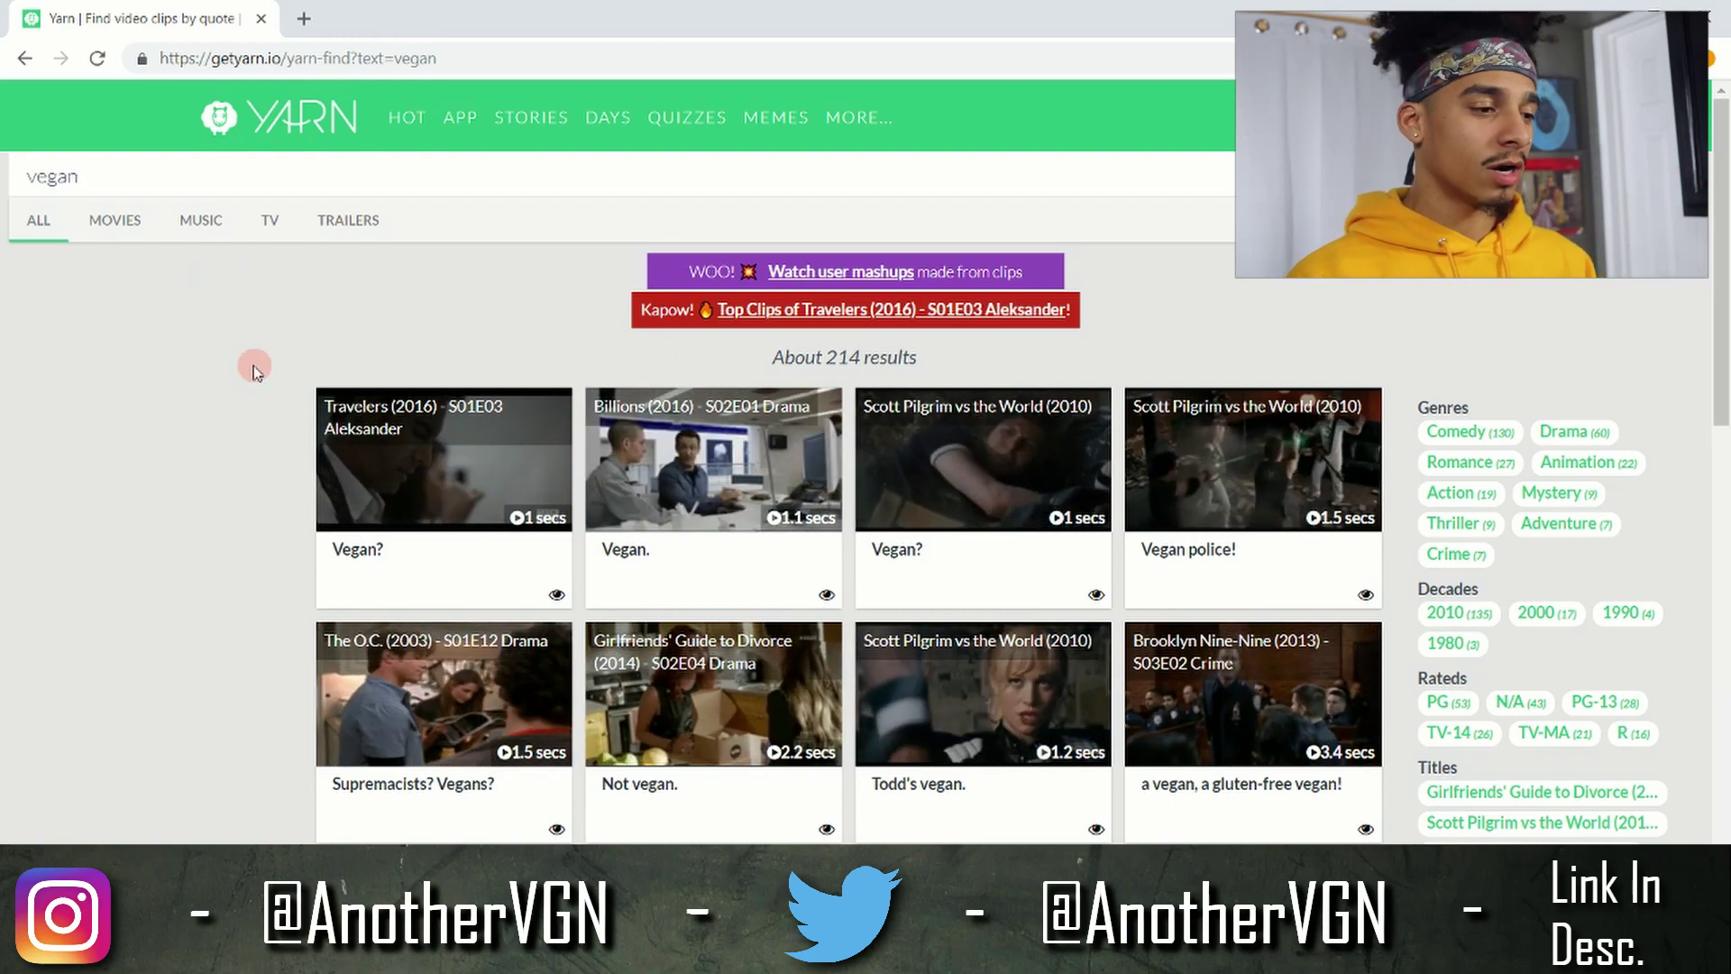
{"action": "scroll", "coordinate": [255, 366], "scroll_direction": "down", "scroll_amount": 3}
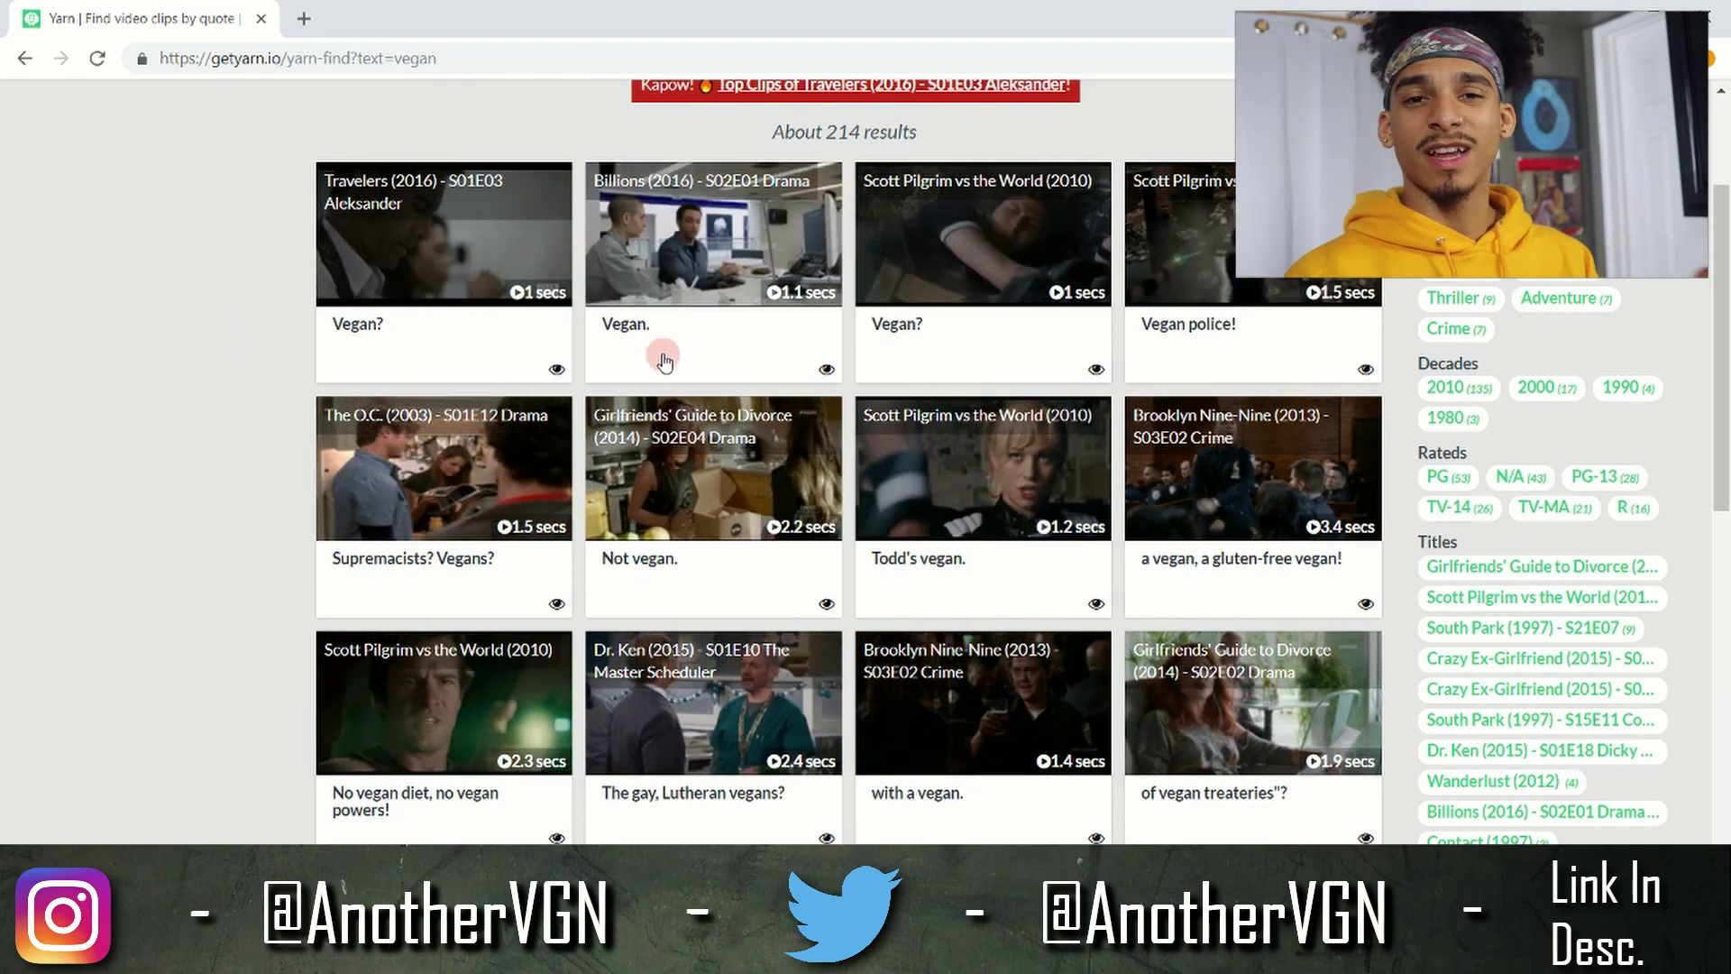
{"action": "scroll", "coordinate": [667, 353], "scroll_direction": "up", "scroll_amount": 3}
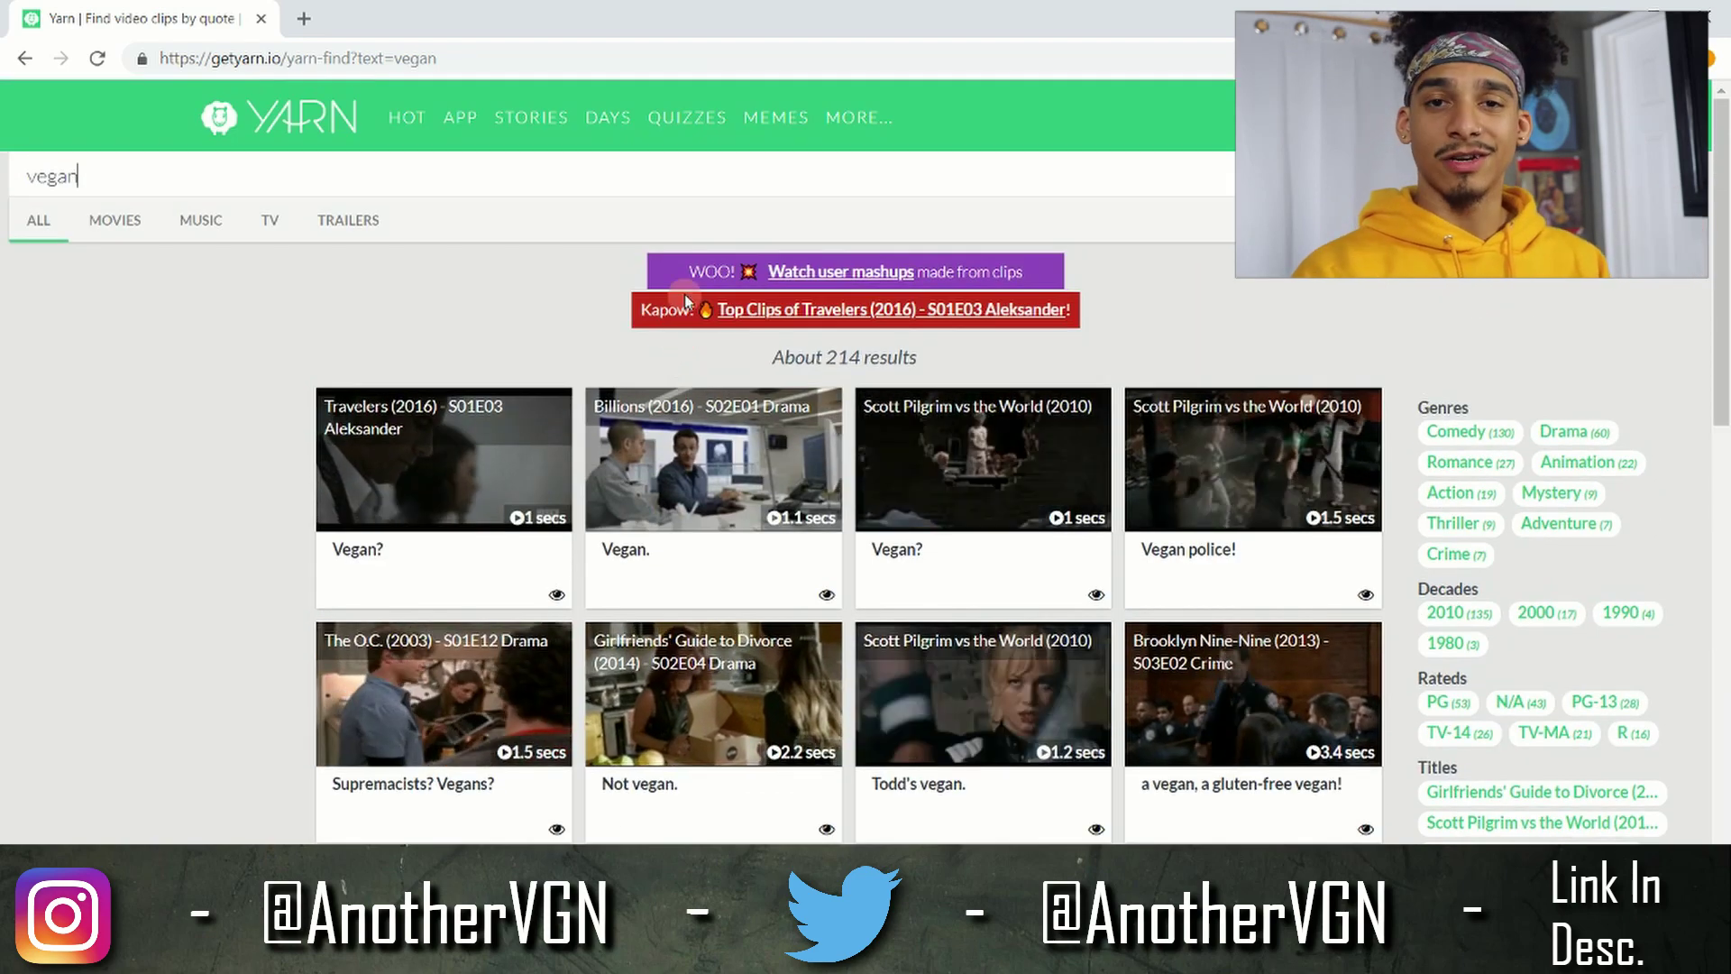
{"action": "scroll", "coordinate": [263, 485], "scroll_direction": "down", "scroll_amount": 11}
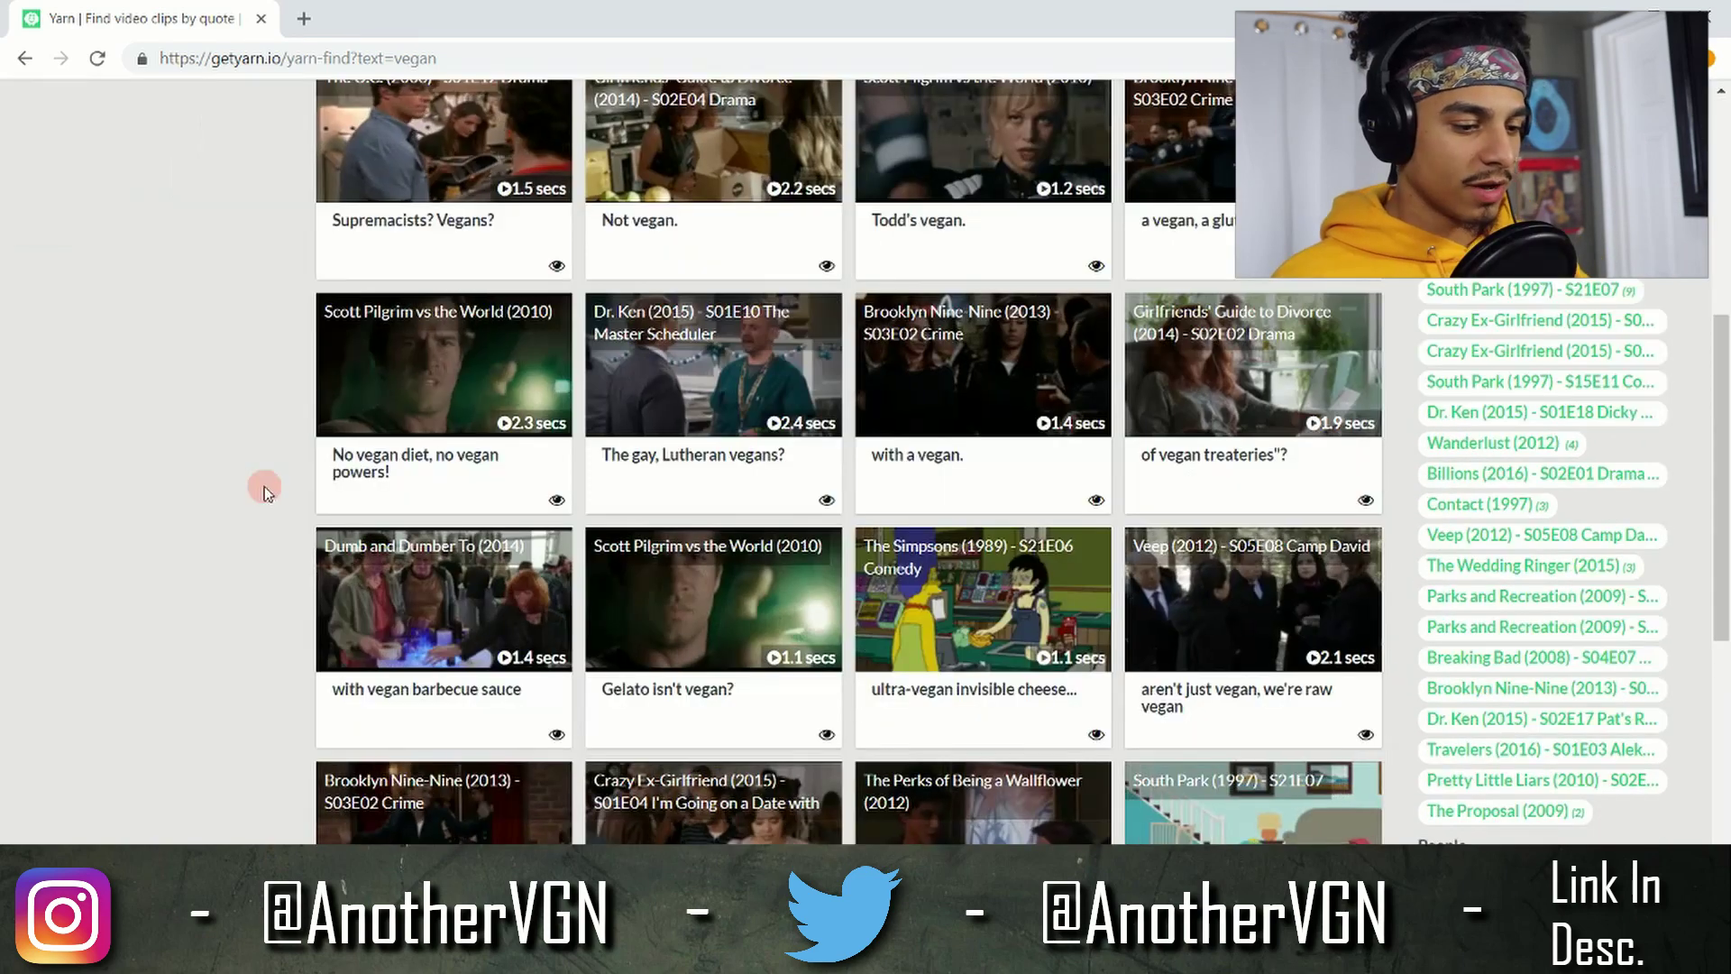
{"action": "scroll", "coordinate": [263, 485], "scroll_direction": "up", "scroll_amount": 5}
{"action": "scroll", "coordinate": [239, 438], "scroll_direction": "up", "scroll_amount": 5}
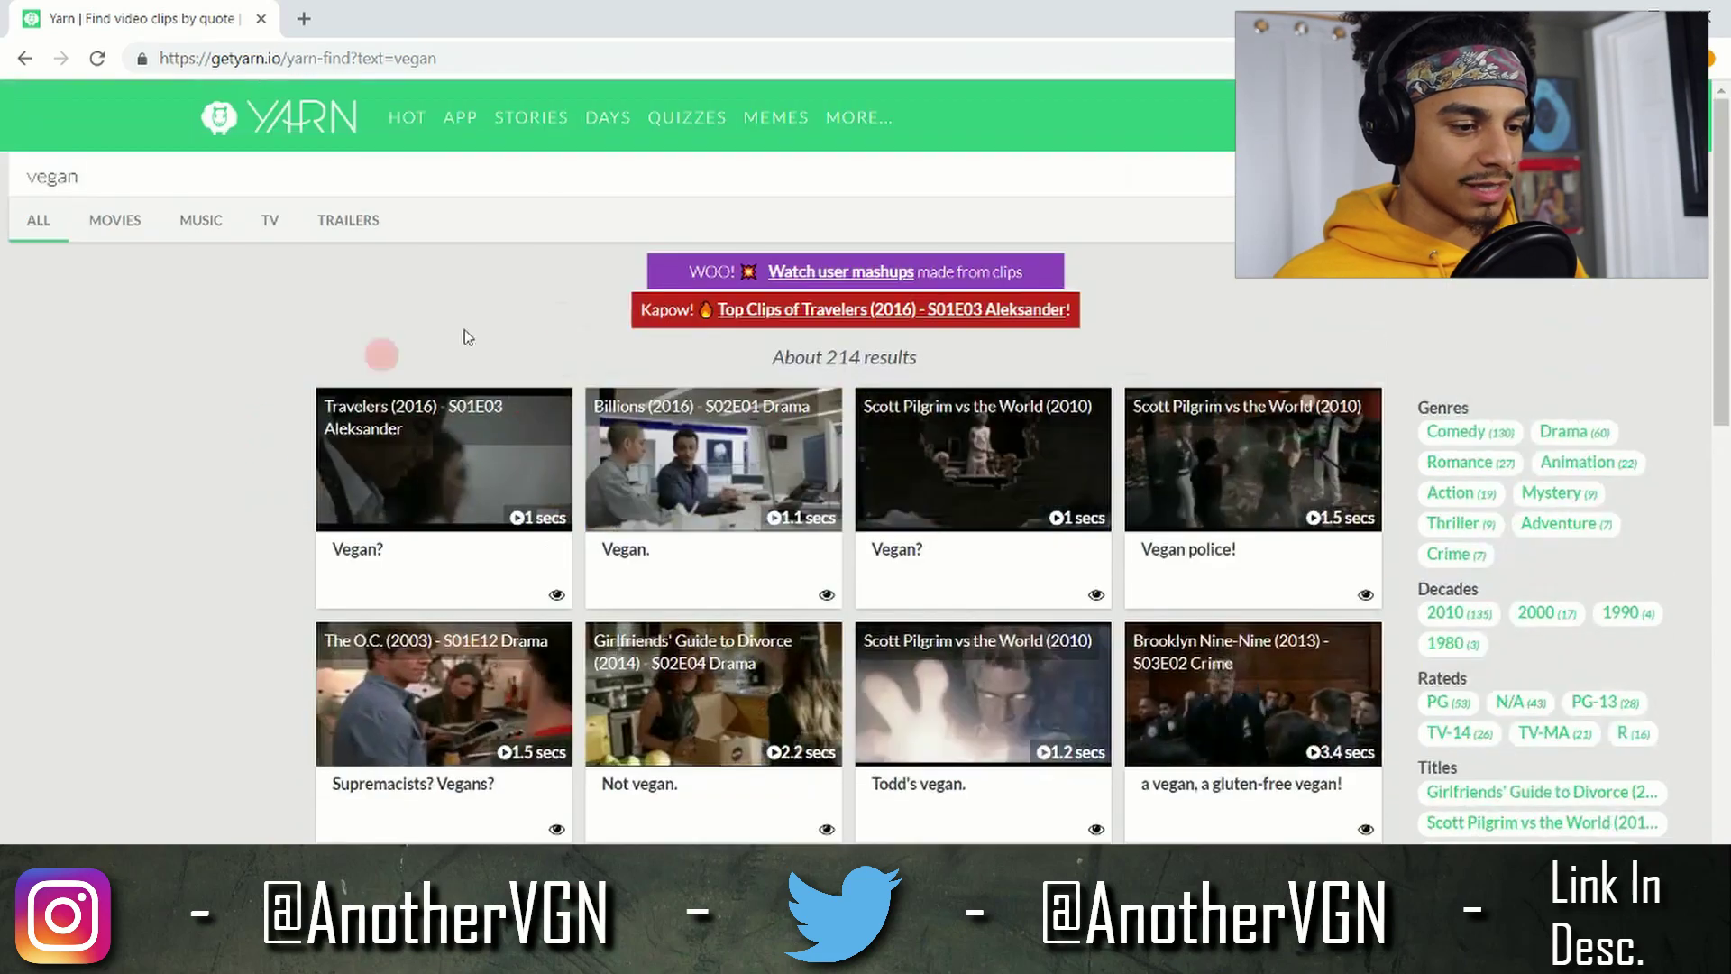
Preview the Travelers 'Vegan?' and 'Gelato isn't vegan?' clips, then pick Brooklyn Nine-Nine's 'She's a vegan!'.
{"action": "left_click", "coordinate": [374, 438]}
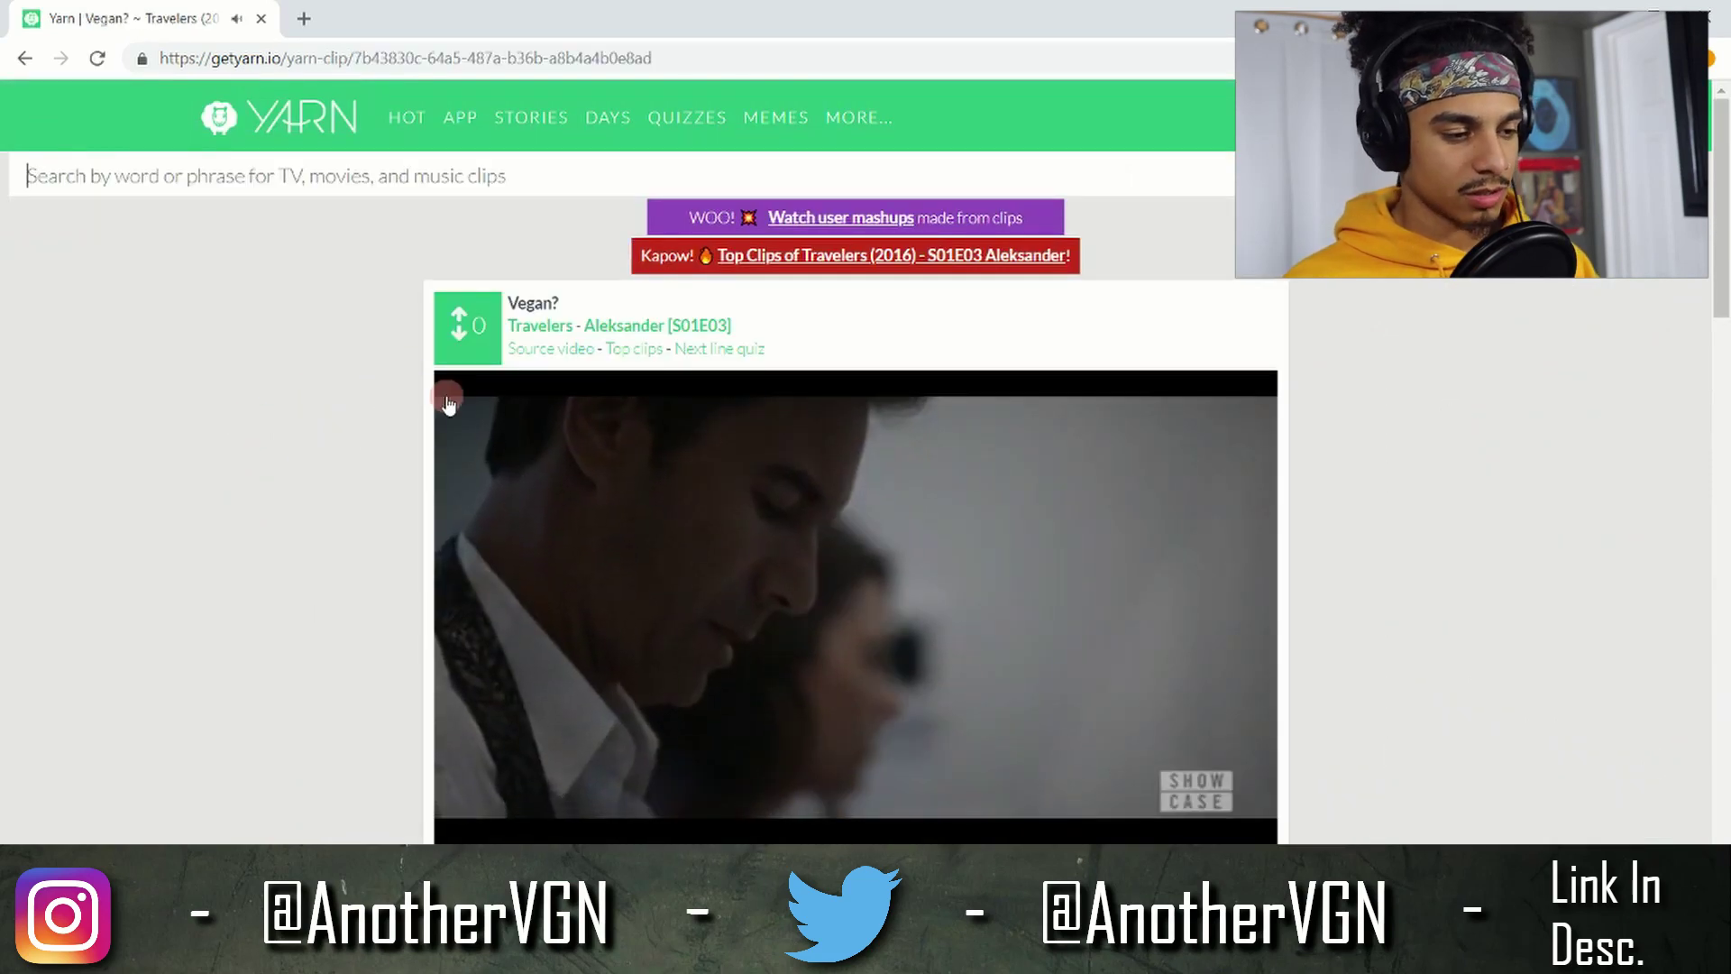
{"action": "left_click", "coordinate": [26, 59]}
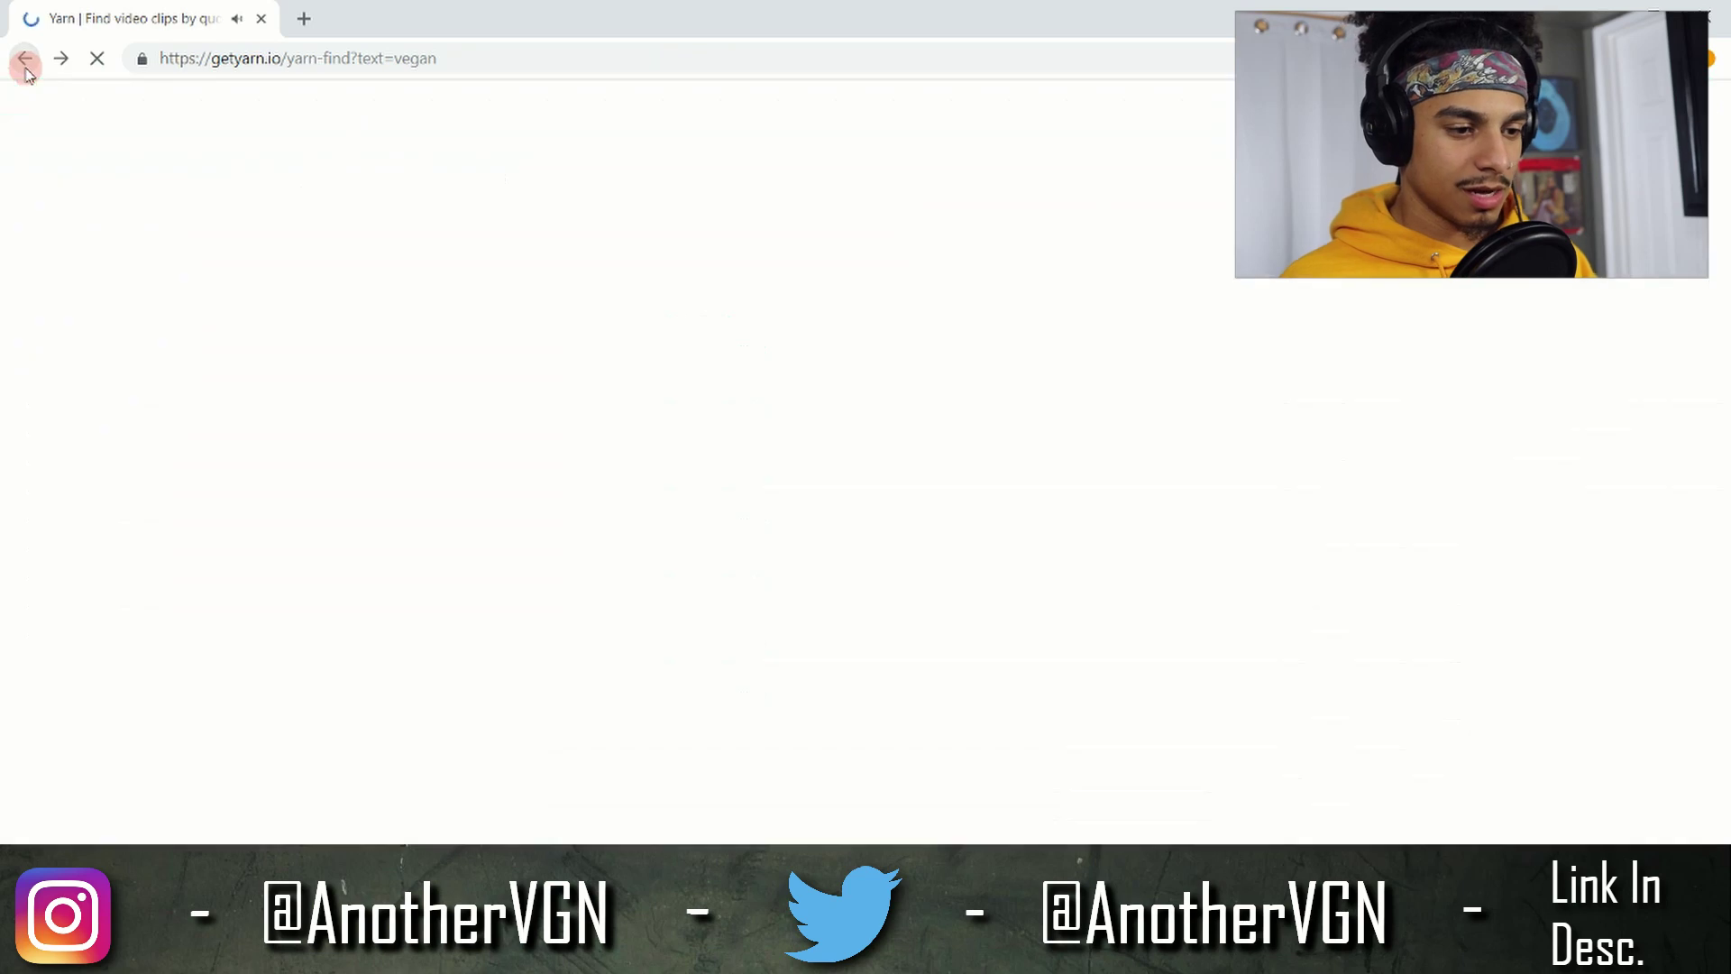
{"action": "scroll", "coordinate": [1111, 357], "scroll_direction": "down", "scroll_amount": 5}
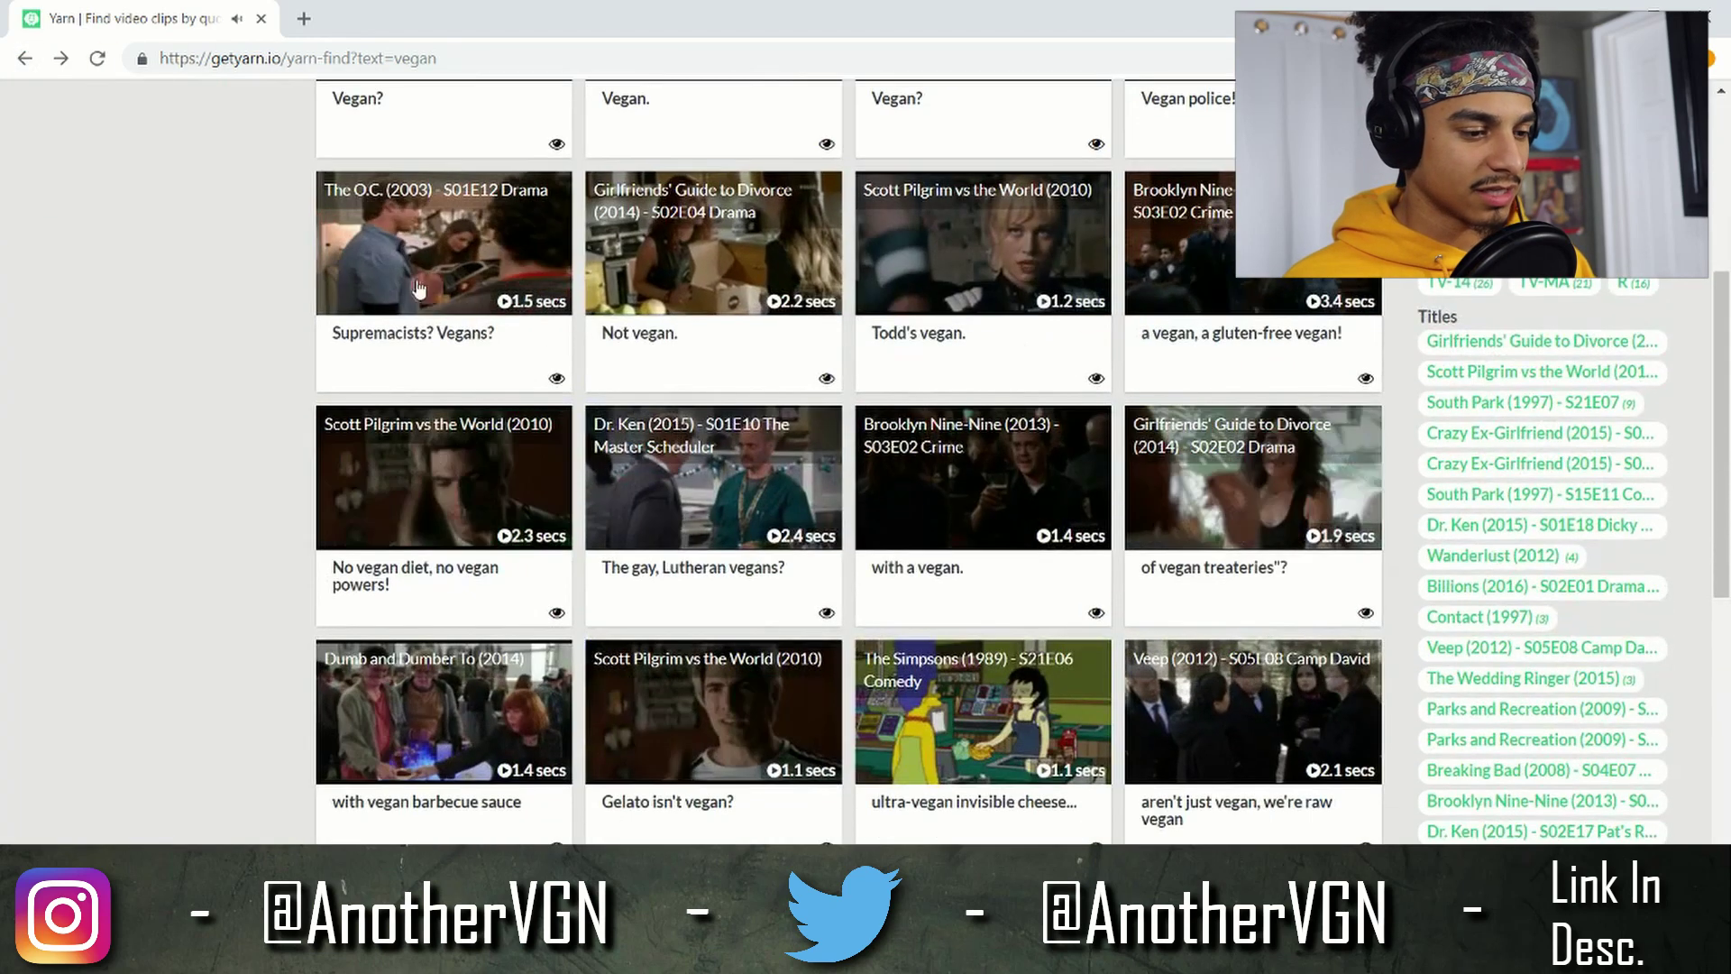
{"action": "left_click", "coordinate": [755, 690]}
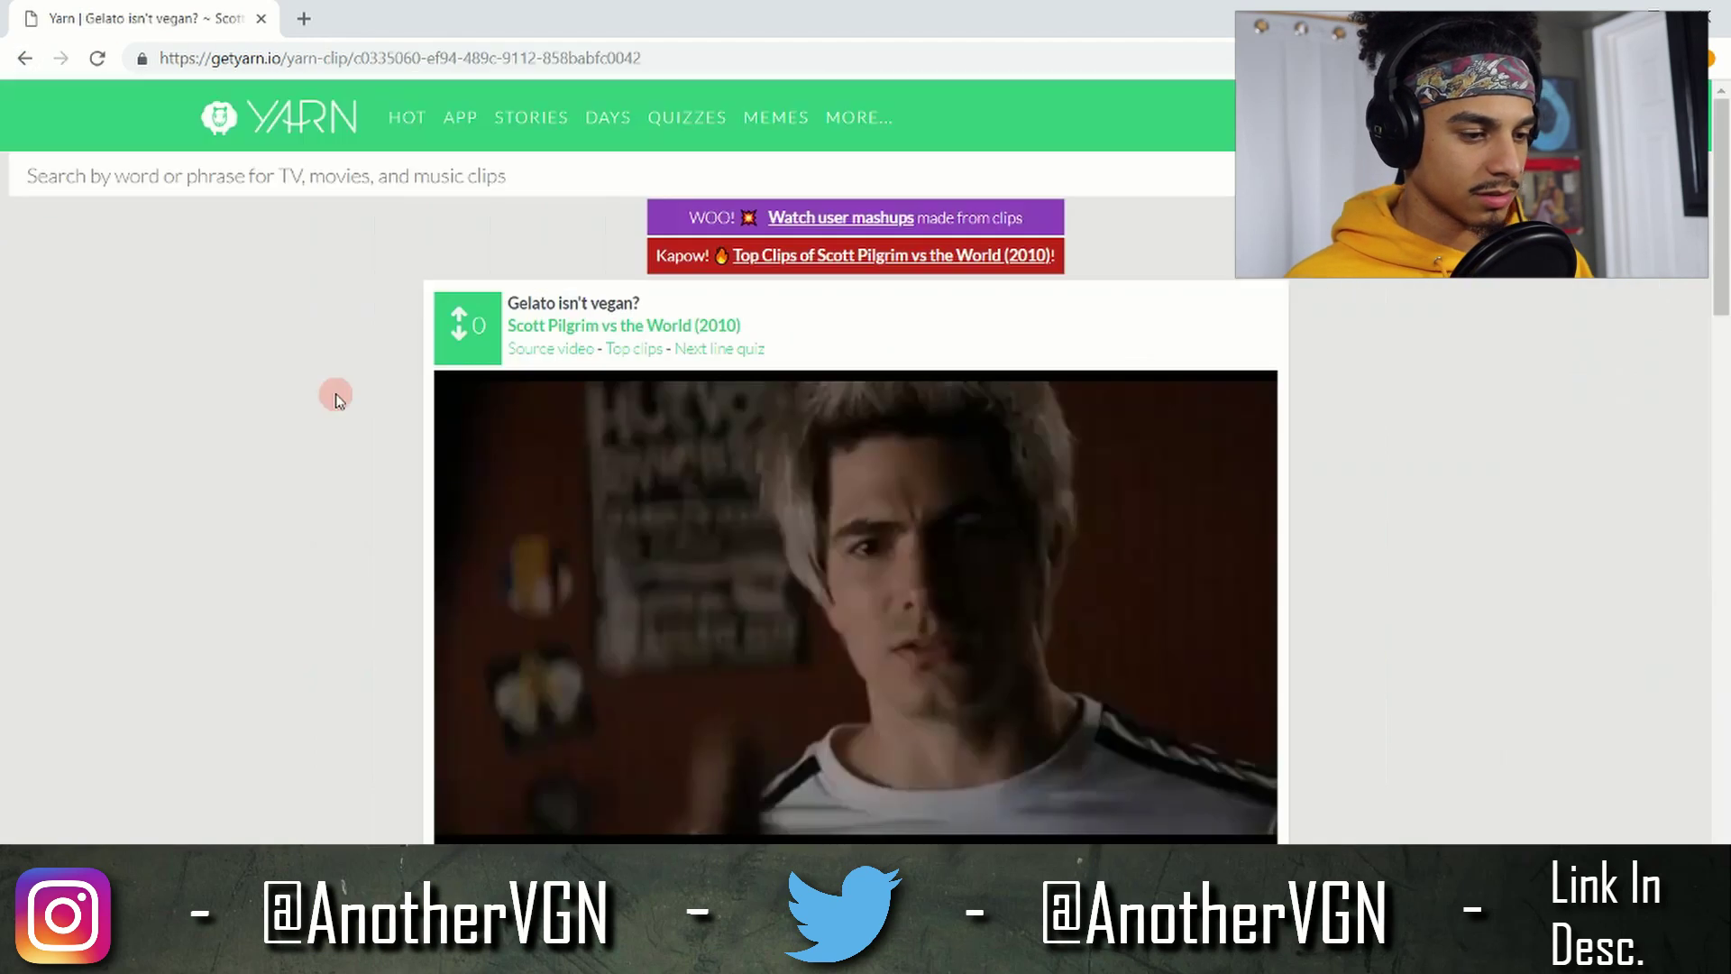
{"action": "left_click", "coordinate": [25, 58]}
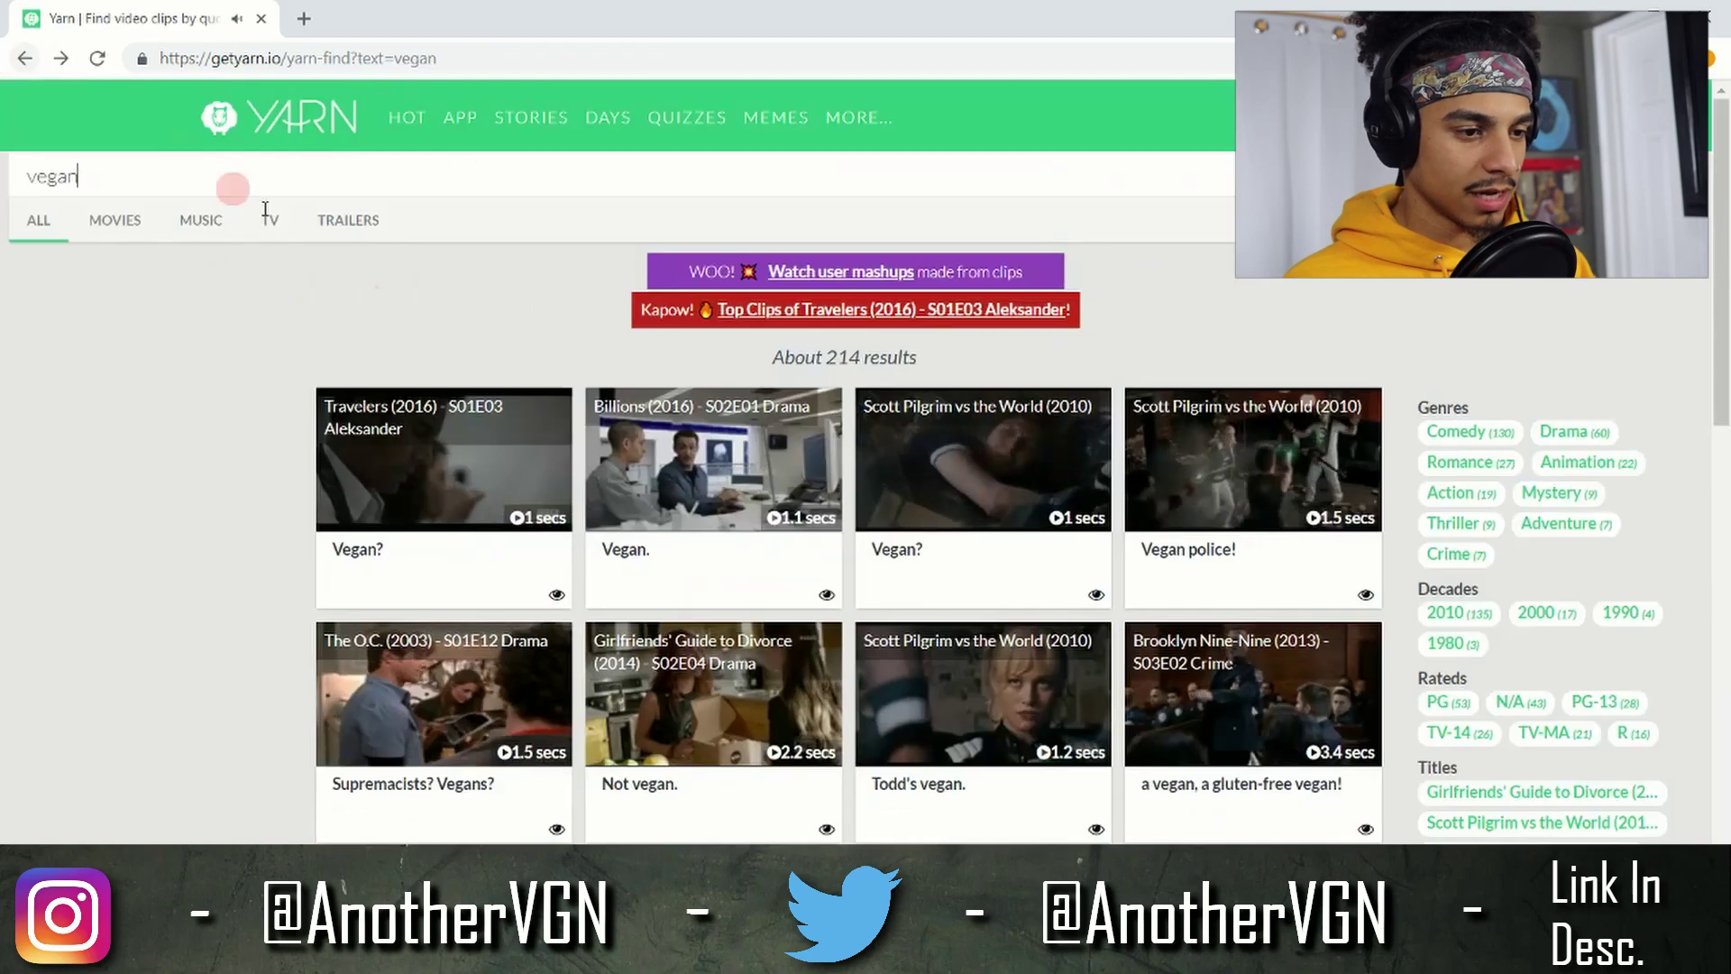
{"action": "scroll", "coordinate": [353, 509], "scroll_direction": "down", "scroll_amount": 8}
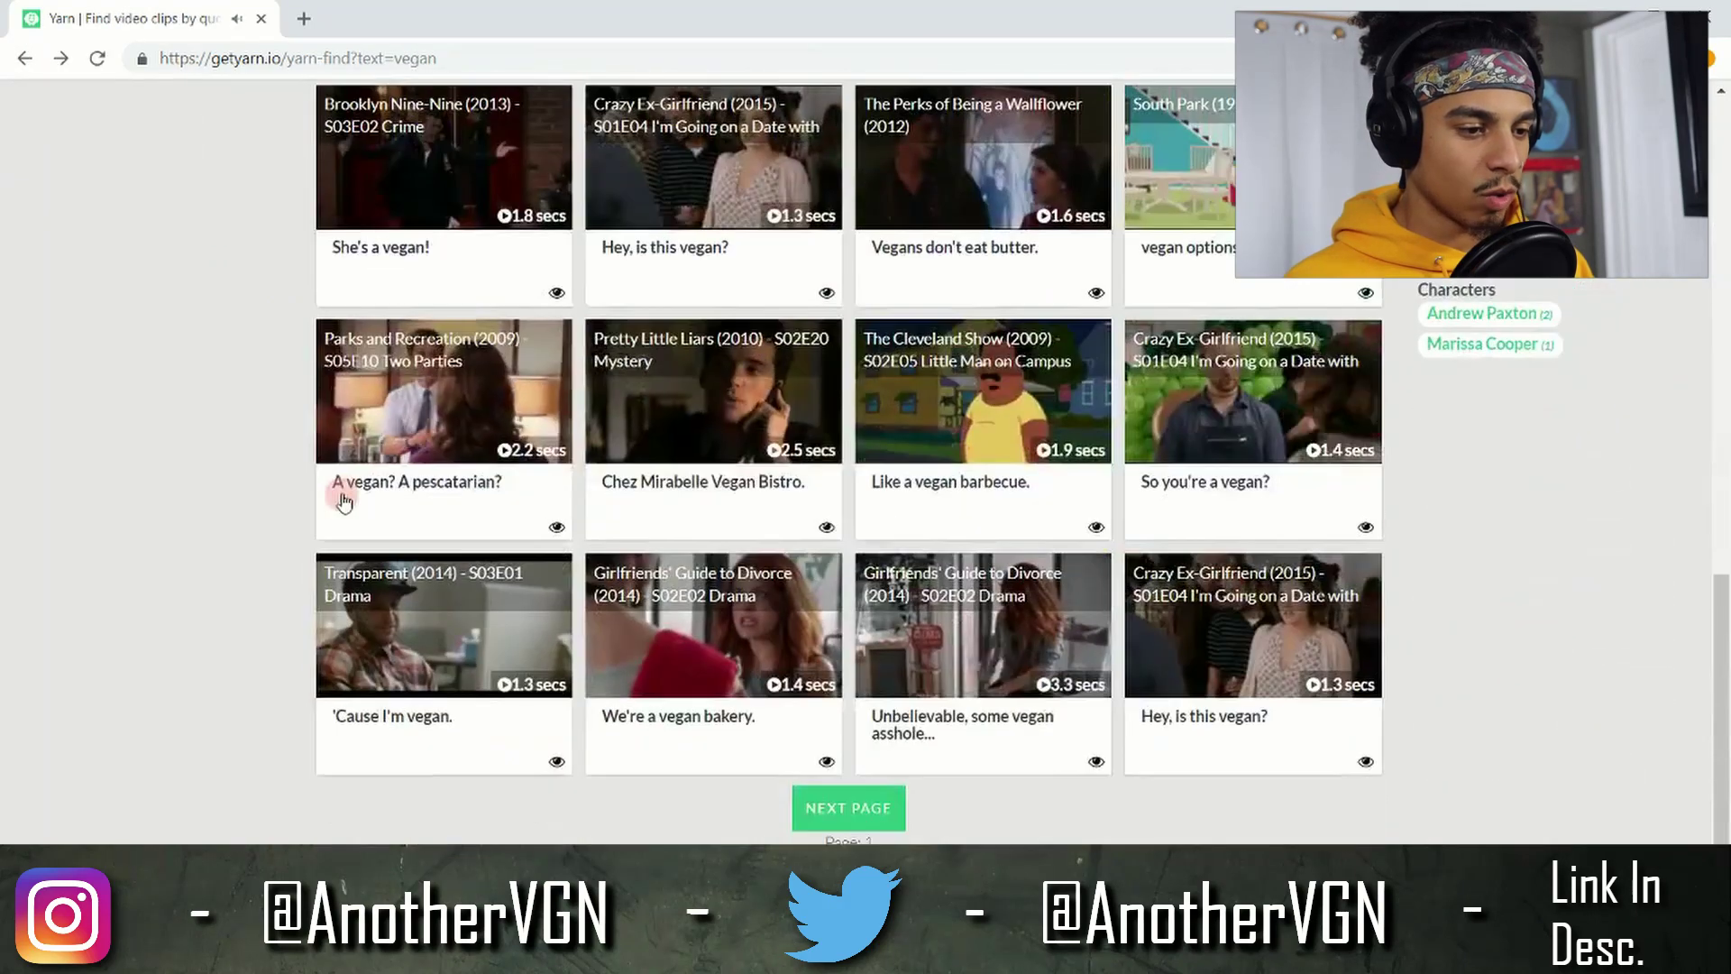
{"action": "scroll", "coordinate": [327, 507], "scroll_direction": "up", "scroll_amount": 3}
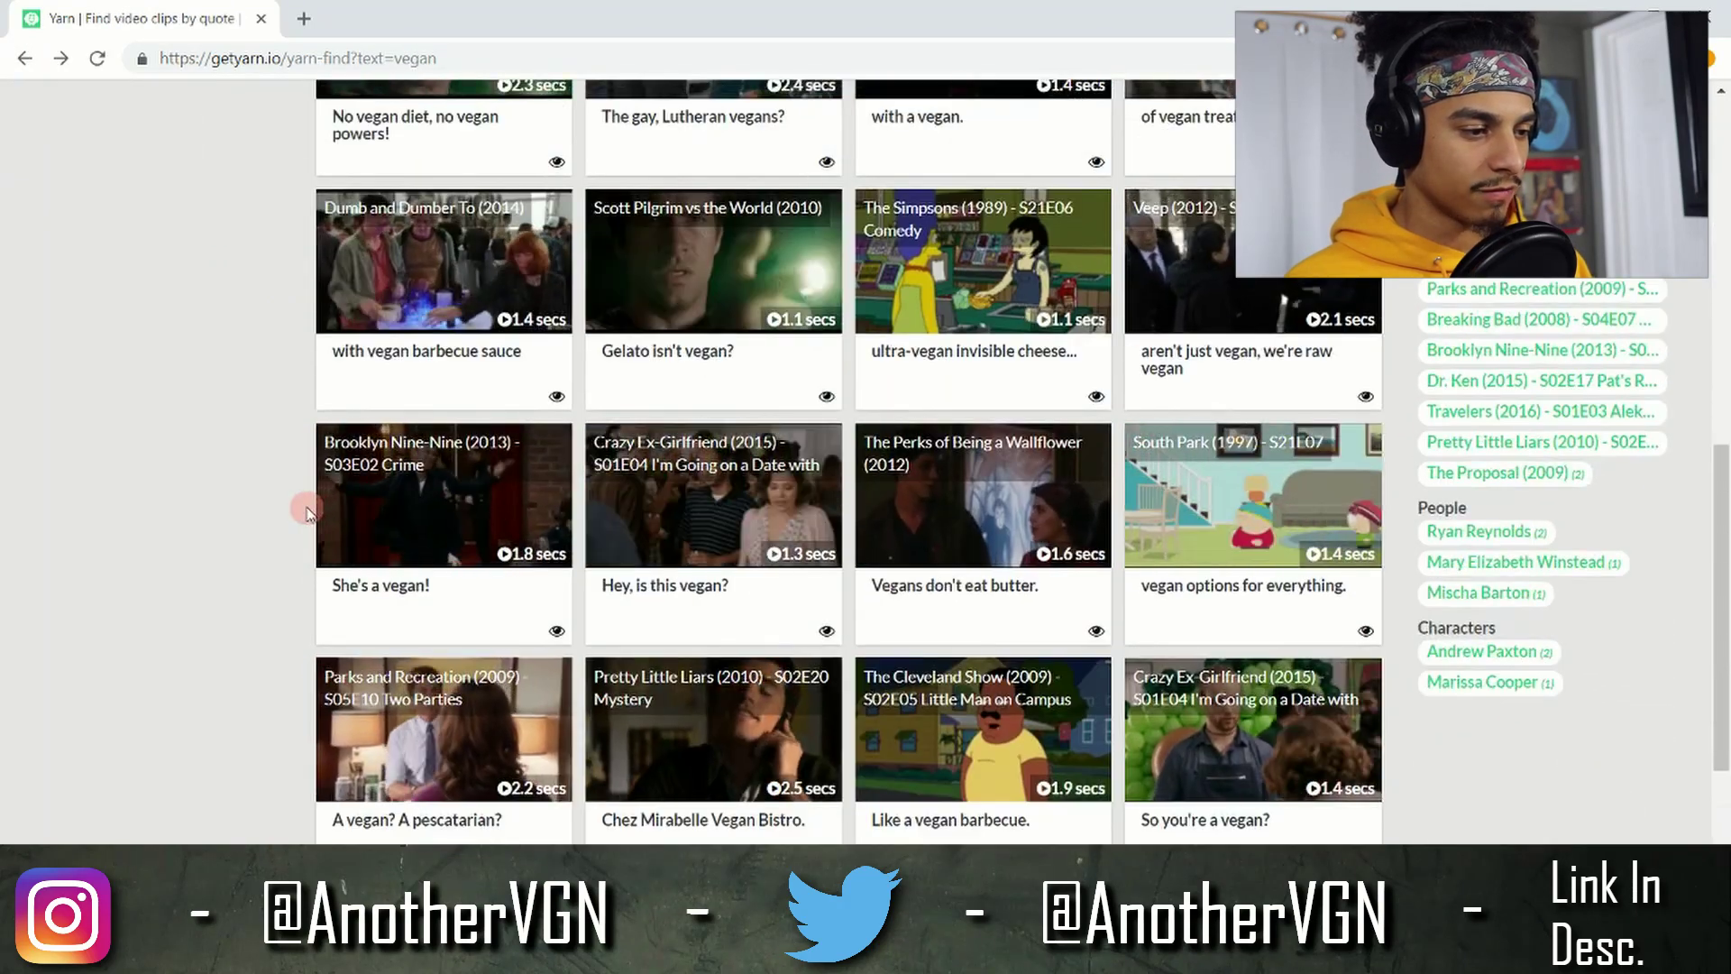
{"action": "left_click", "coordinate": [414, 508]}
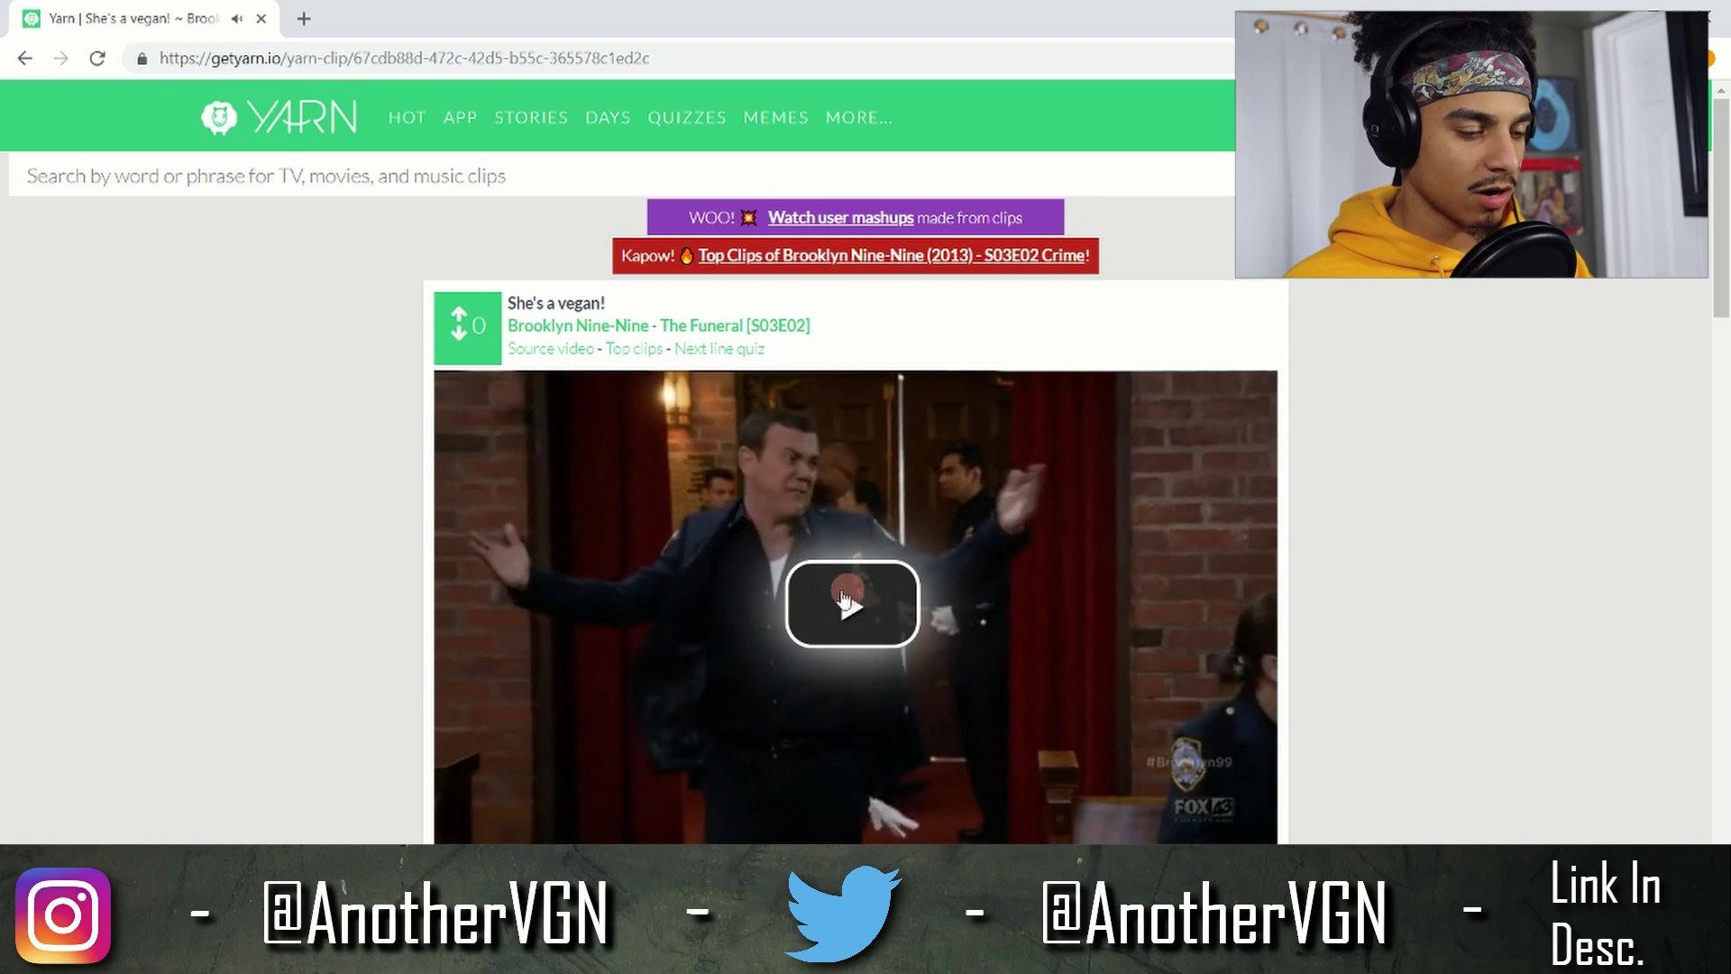
Copy the 'She's a vegan!' clip page's web address.
{"action": "left_click", "coordinate": [372, 58]}
{"action": "right_click", "coordinate": [377, 58]}
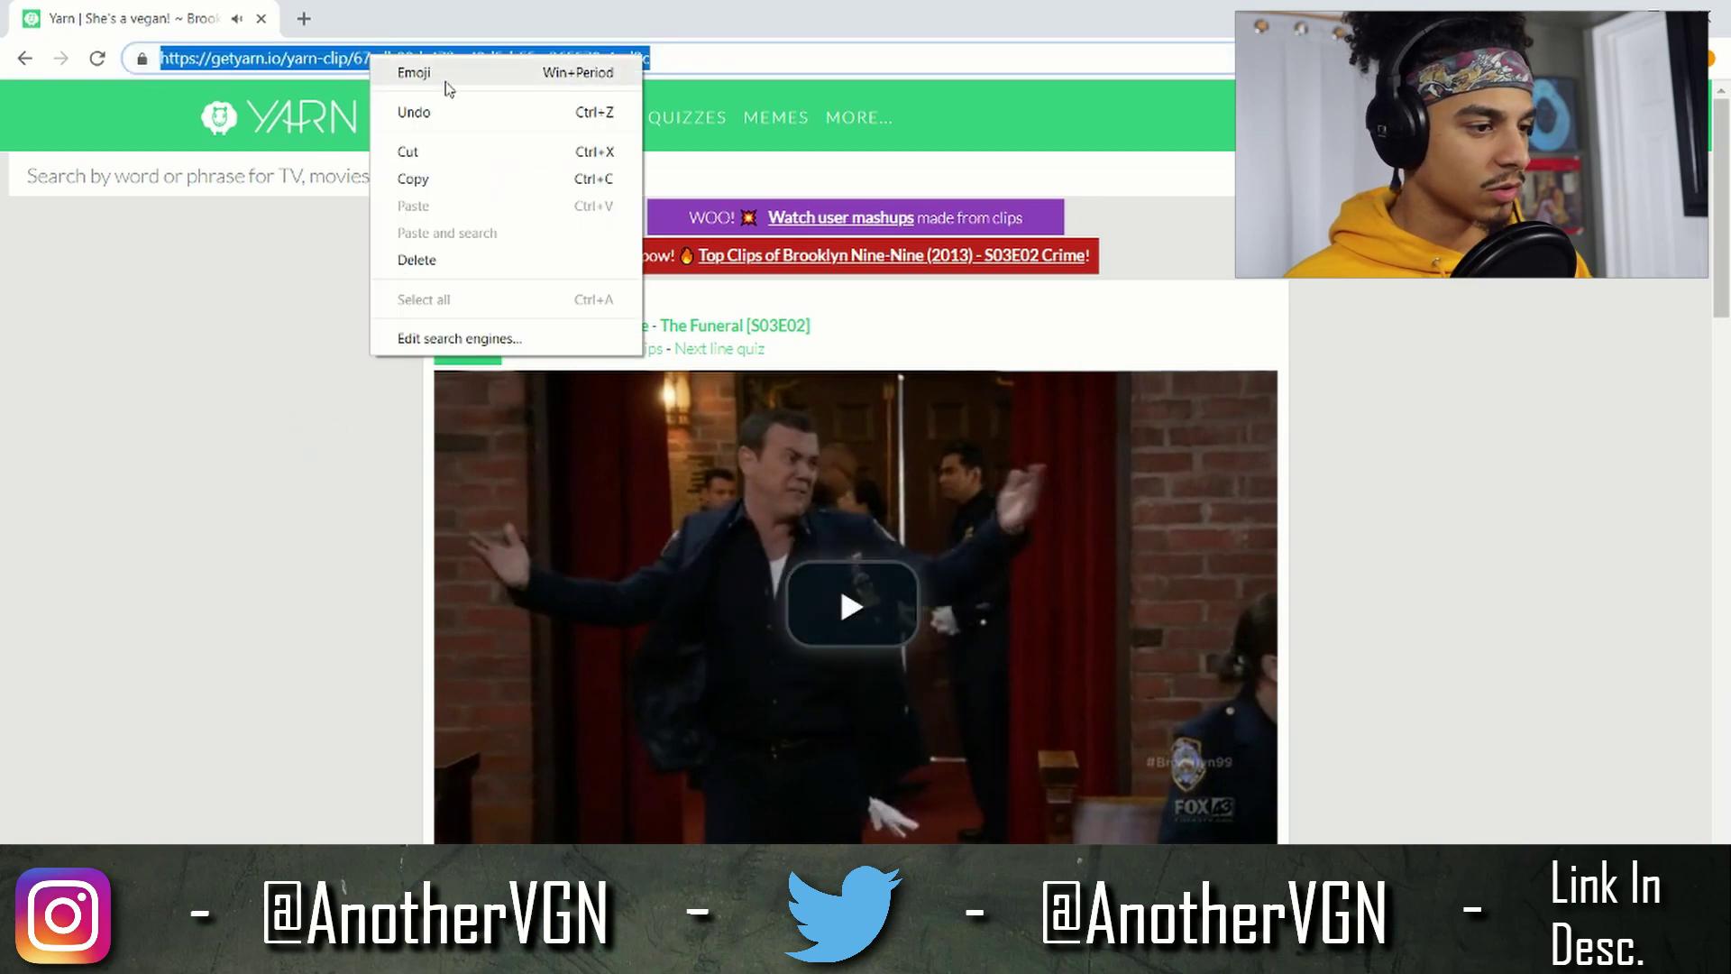
{"action": "left_click", "coordinate": [571, 185]}
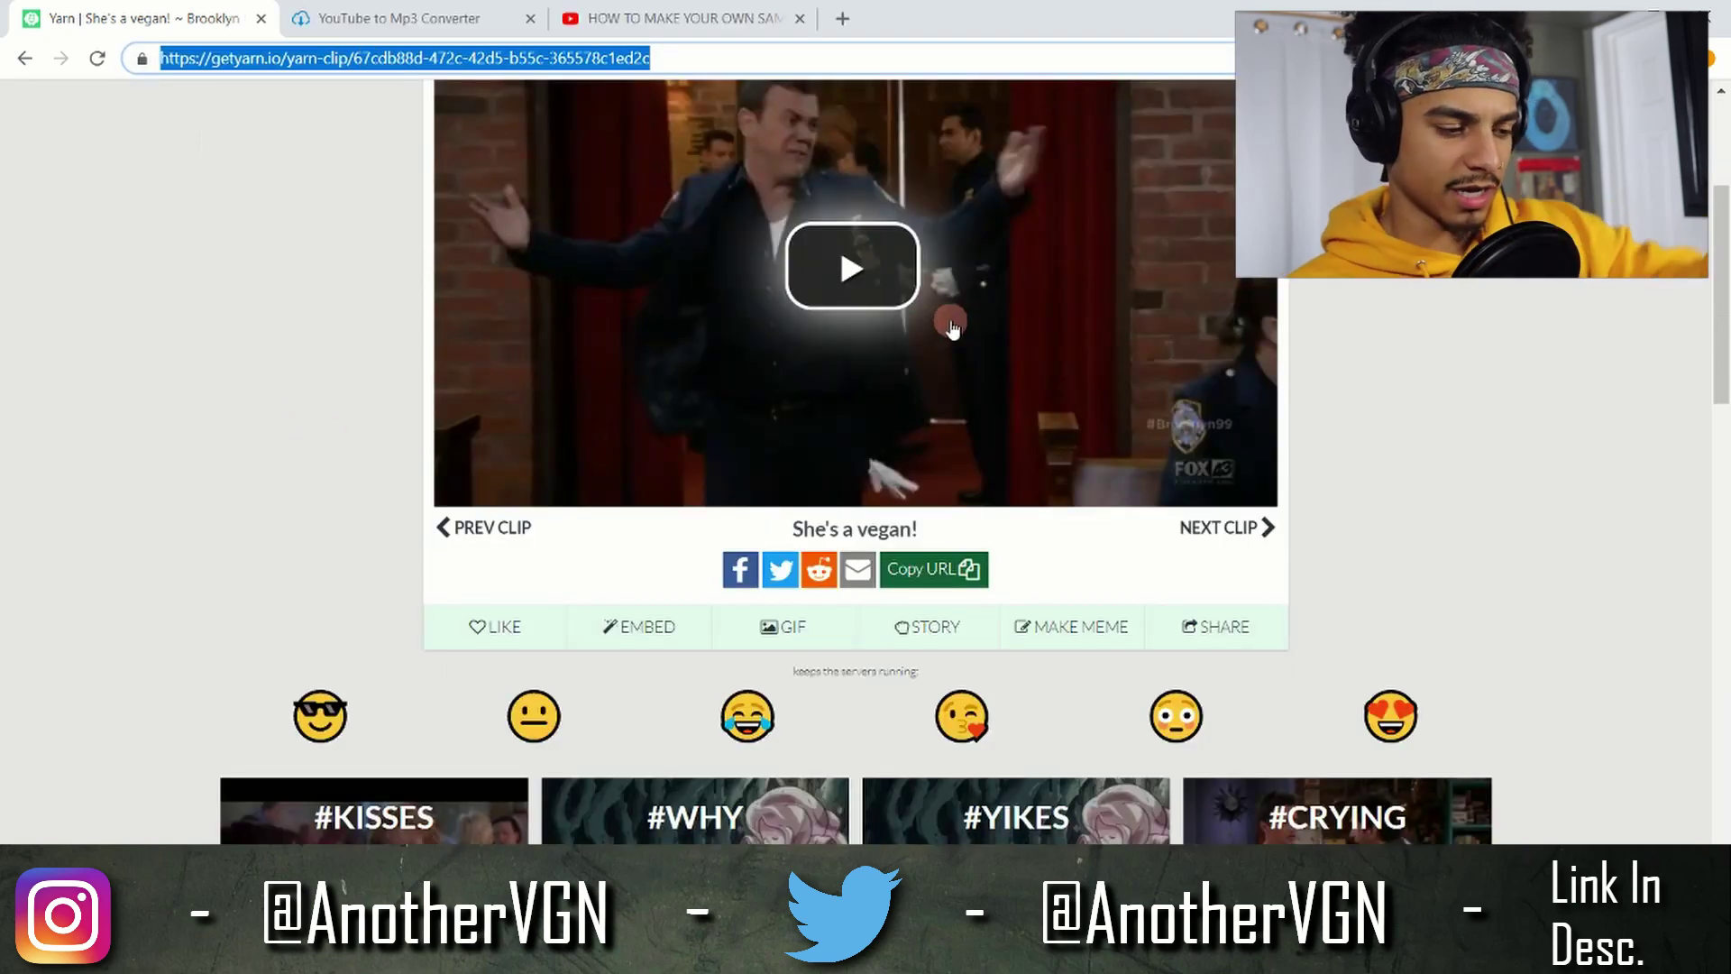
Set the clip video to loop from its right-click menu.
{"action": "scroll", "coordinate": [1563, 492], "scroll_direction": "up", "scroll_amount": 2}
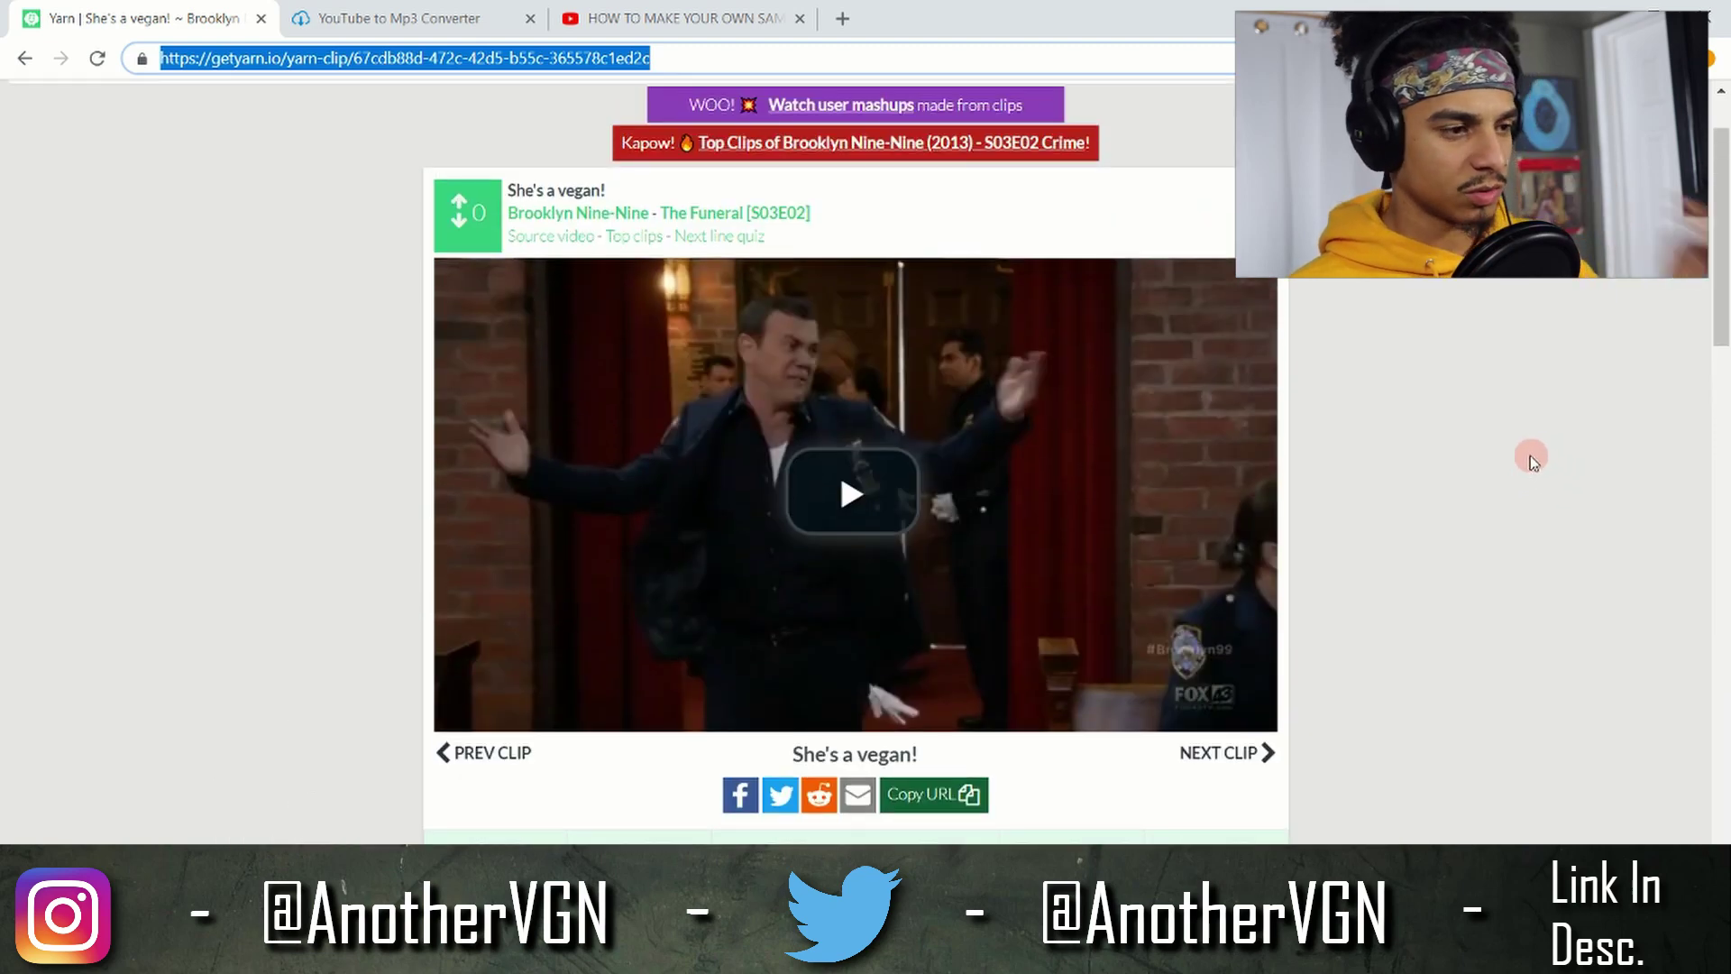
{"action": "right_click", "coordinate": [744, 417]}
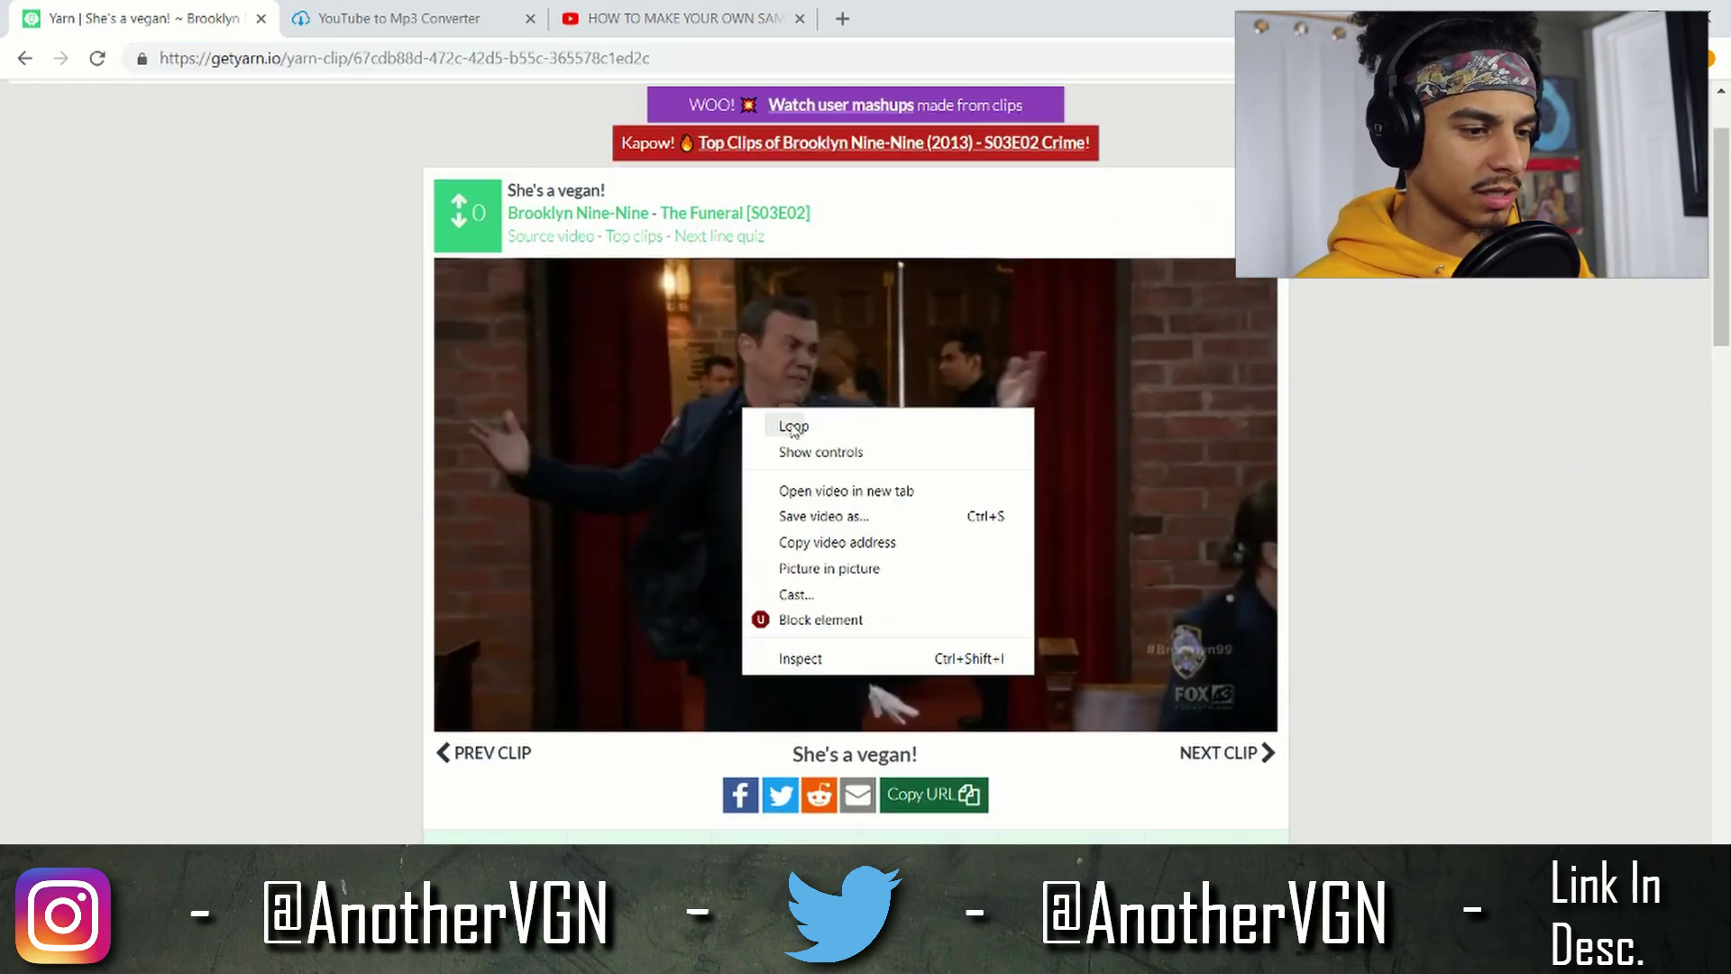
{"action": "left_click", "coordinate": [794, 427]}
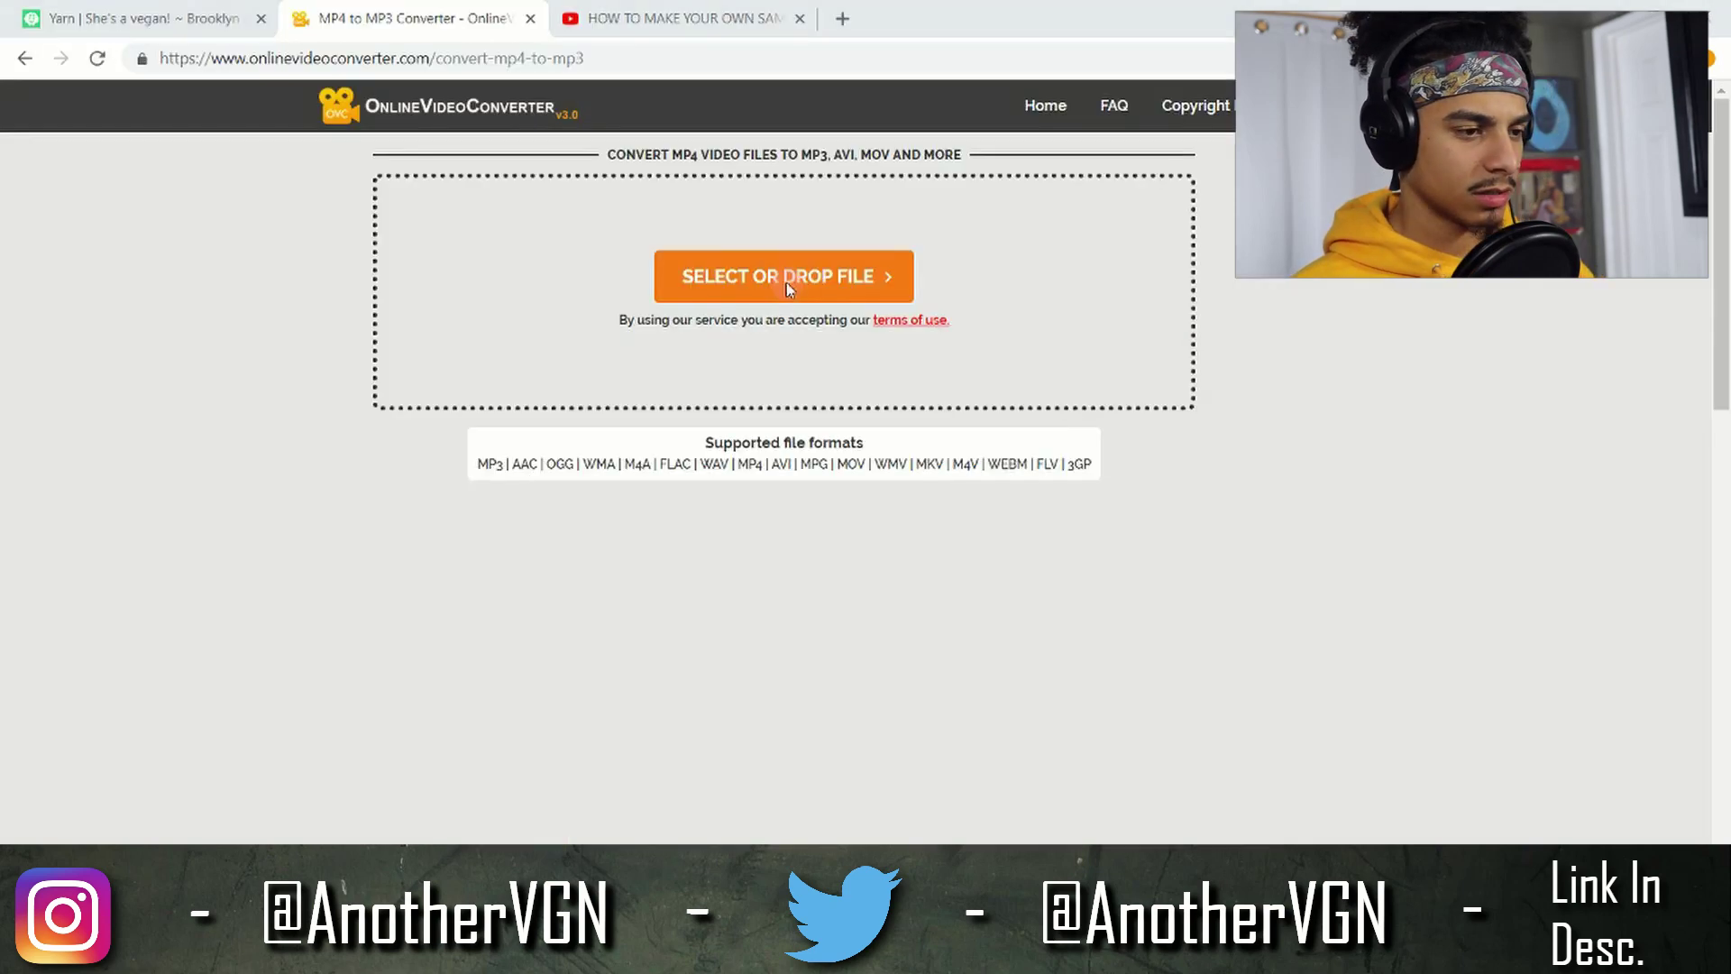
Upload the saved clip to OnlineVideoConverter and drop the resulting vegan.mp3 into the FL Studio playlist.
{"action": "left_click", "coordinate": [787, 283]}
{"action": "left_click_drag", "start_coordinate": [214, 494], "coordinate": [631, 462]}
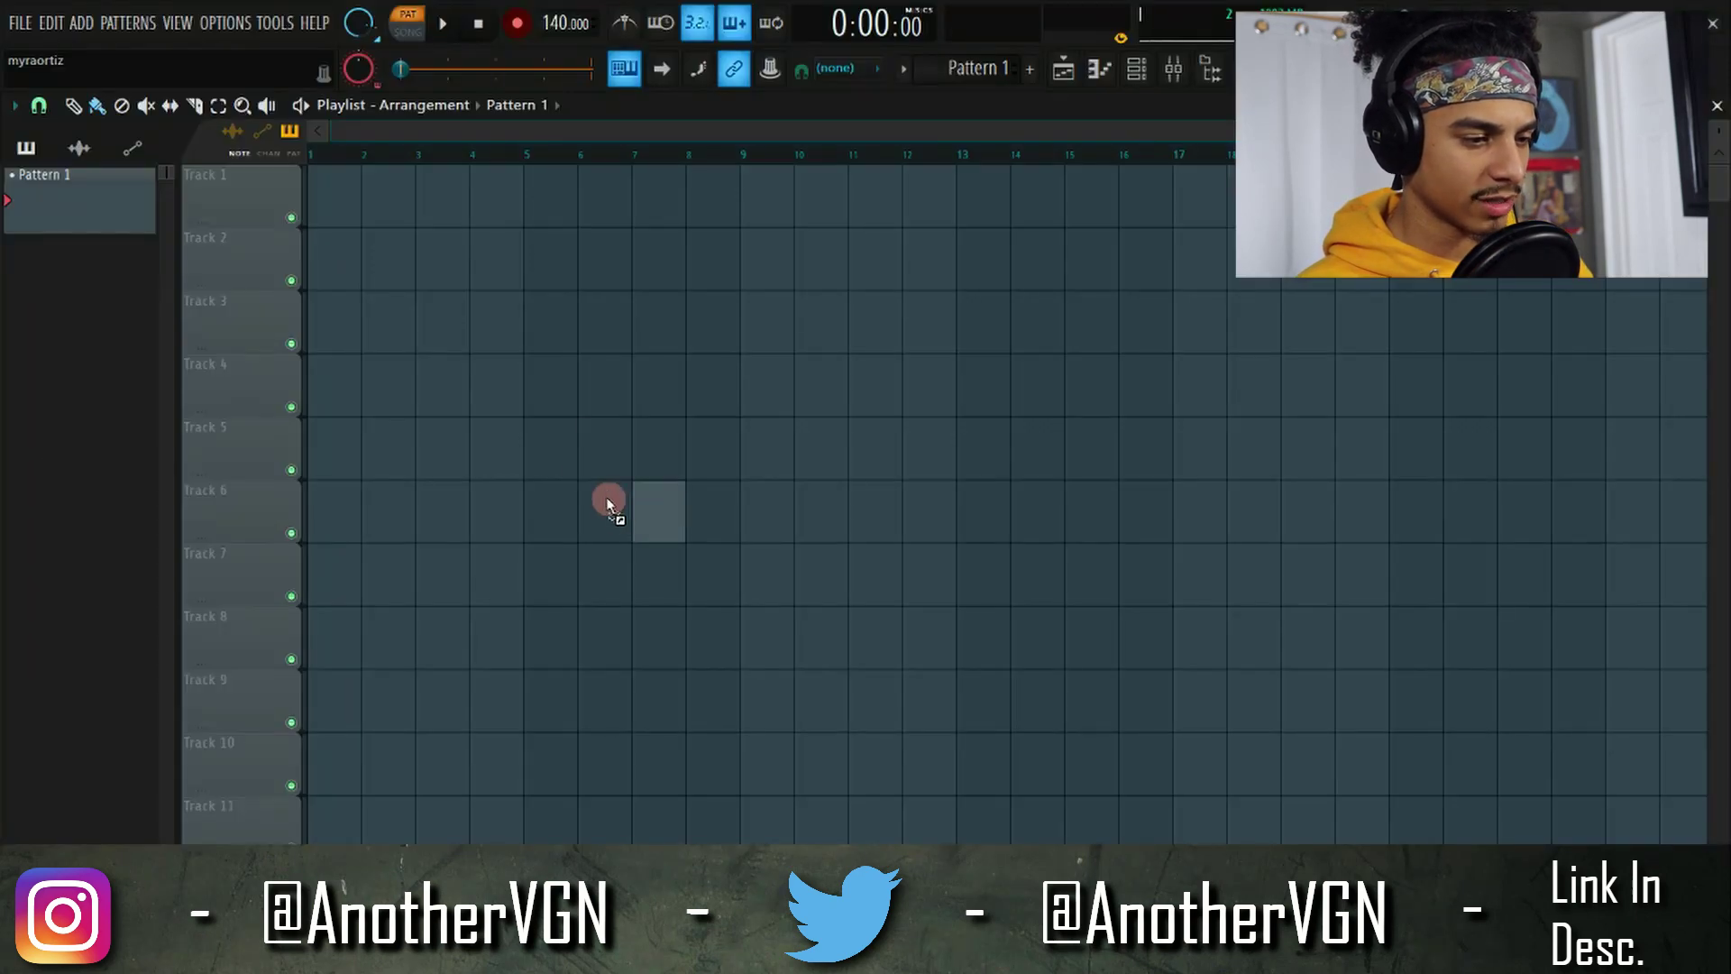
{"action": "left_click_drag", "start_coordinate": [606, 501], "coordinate": [319, 234]}
Move the vegan clip to bar 1, audition it, and settle it on Track 1.
{"action": "scroll", "coordinate": [355, 249], "scroll_direction": "up", "scroll_amount": 4}
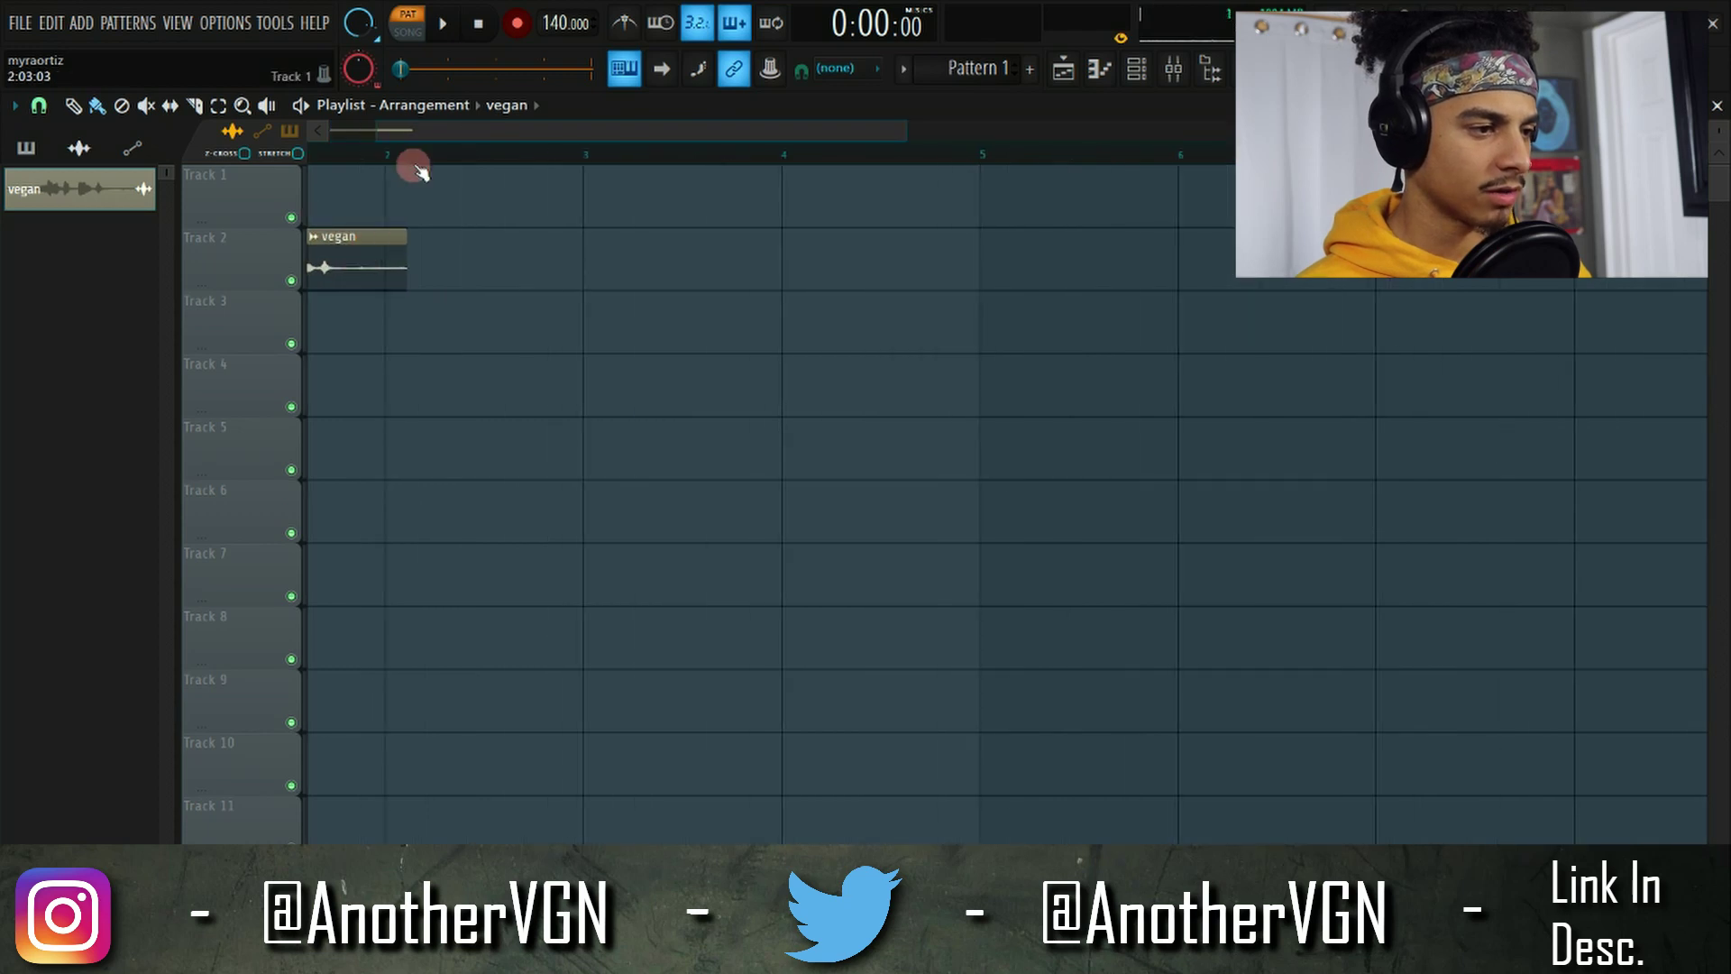
{"action": "left_click_drag", "start_coordinate": [476, 132], "coordinate": [185, 160]}
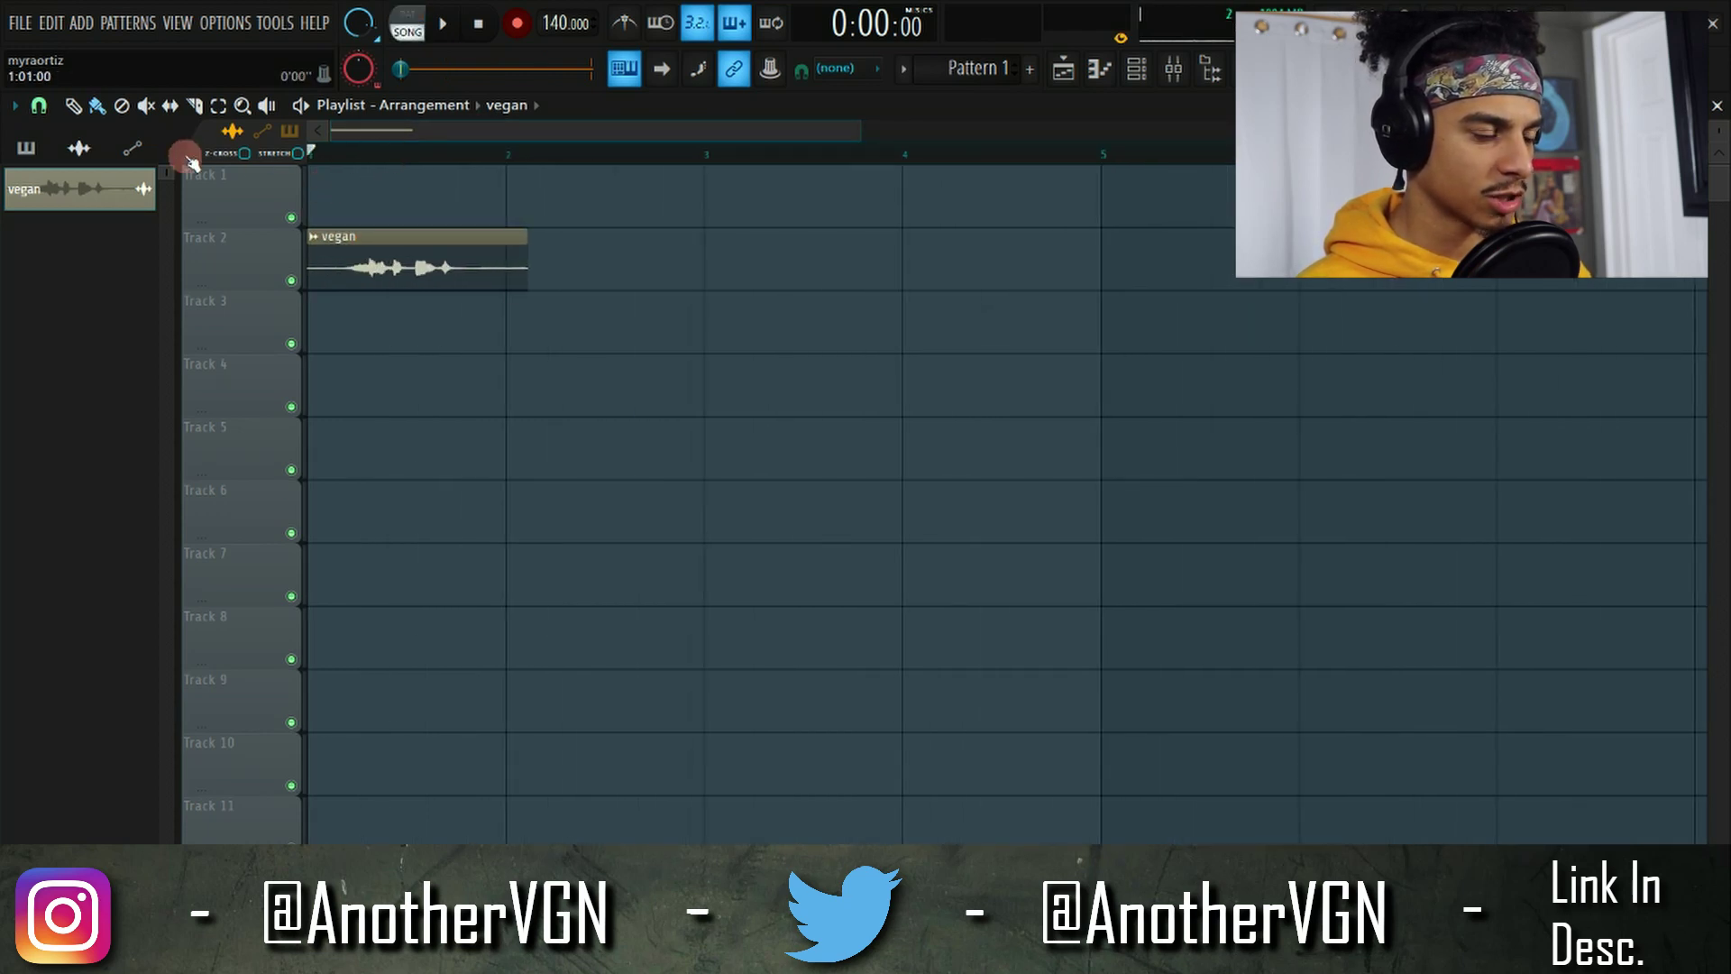
{"action": "key", "text": "space"}
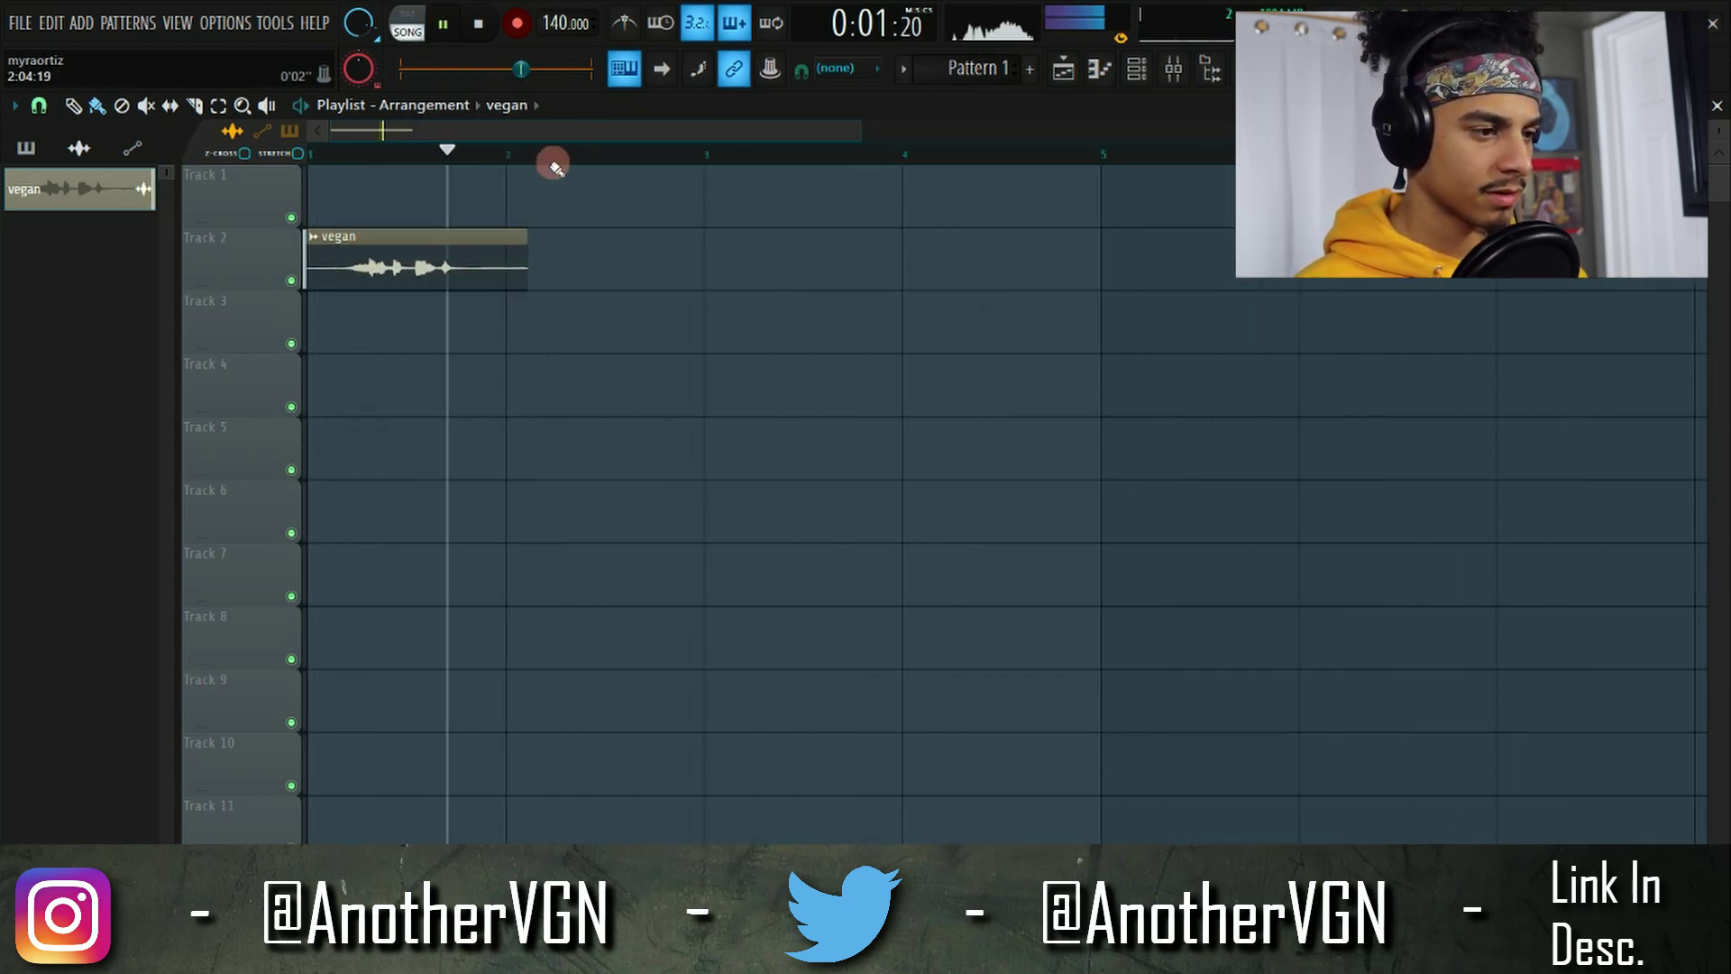
{"action": "key", "text": "space"}
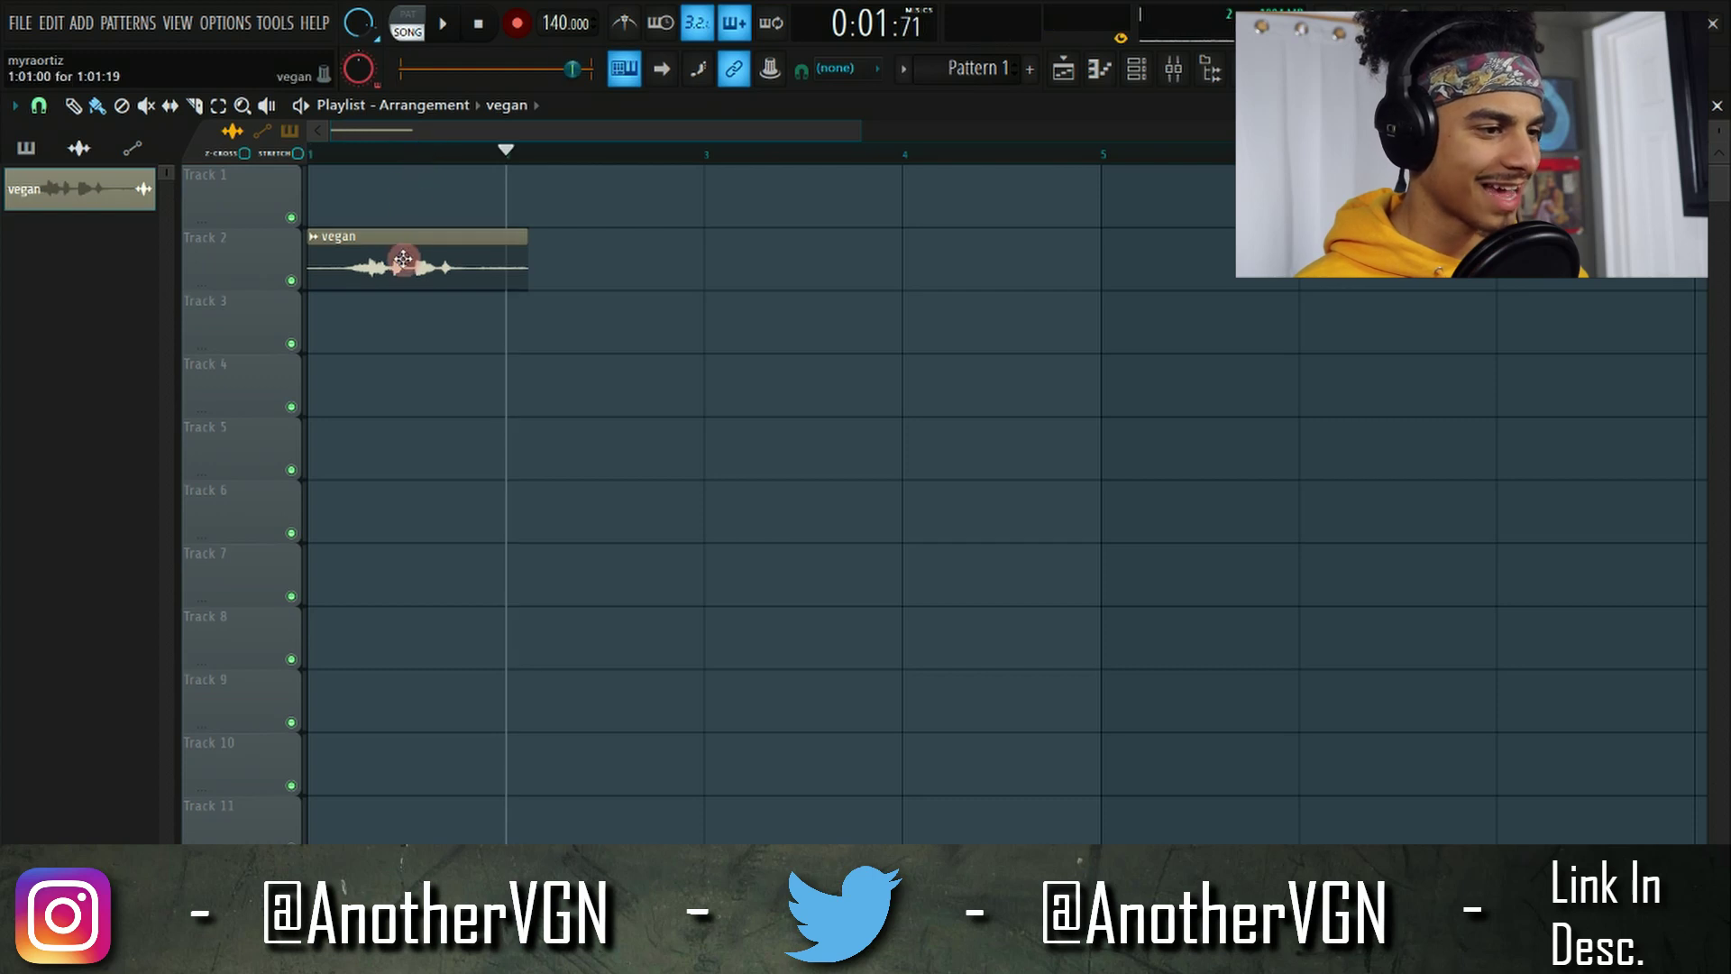
{"action": "left_click_drag", "start_coordinate": [403, 260], "coordinate": [403, 196]}
{"action": "left_click", "coordinate": [232, 134]}
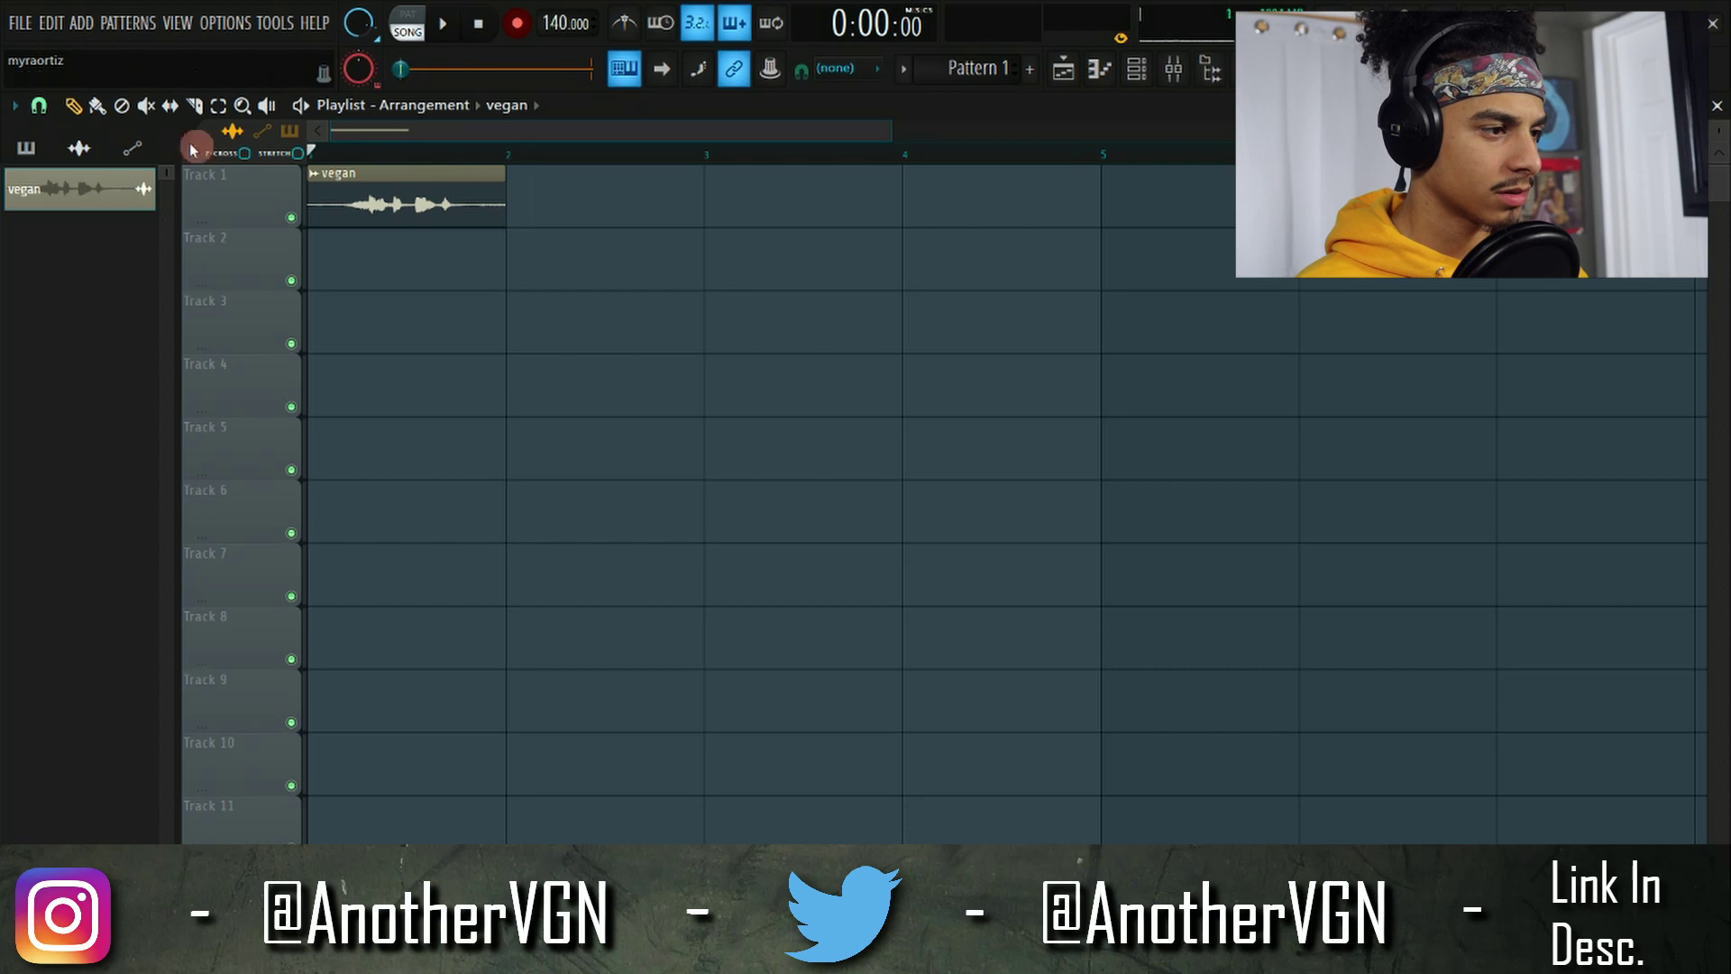
Use a finer snap to trim the vegan clip short, then bring up its mixer insert.
{"action": "left_click", "coordinate": [52, 103]}
{"action": "left_click", "coordinate": [95, 305]}
{"action": "left_click_drag", "start_coordinate": [381, 154], "coordinate": [423, 162]}
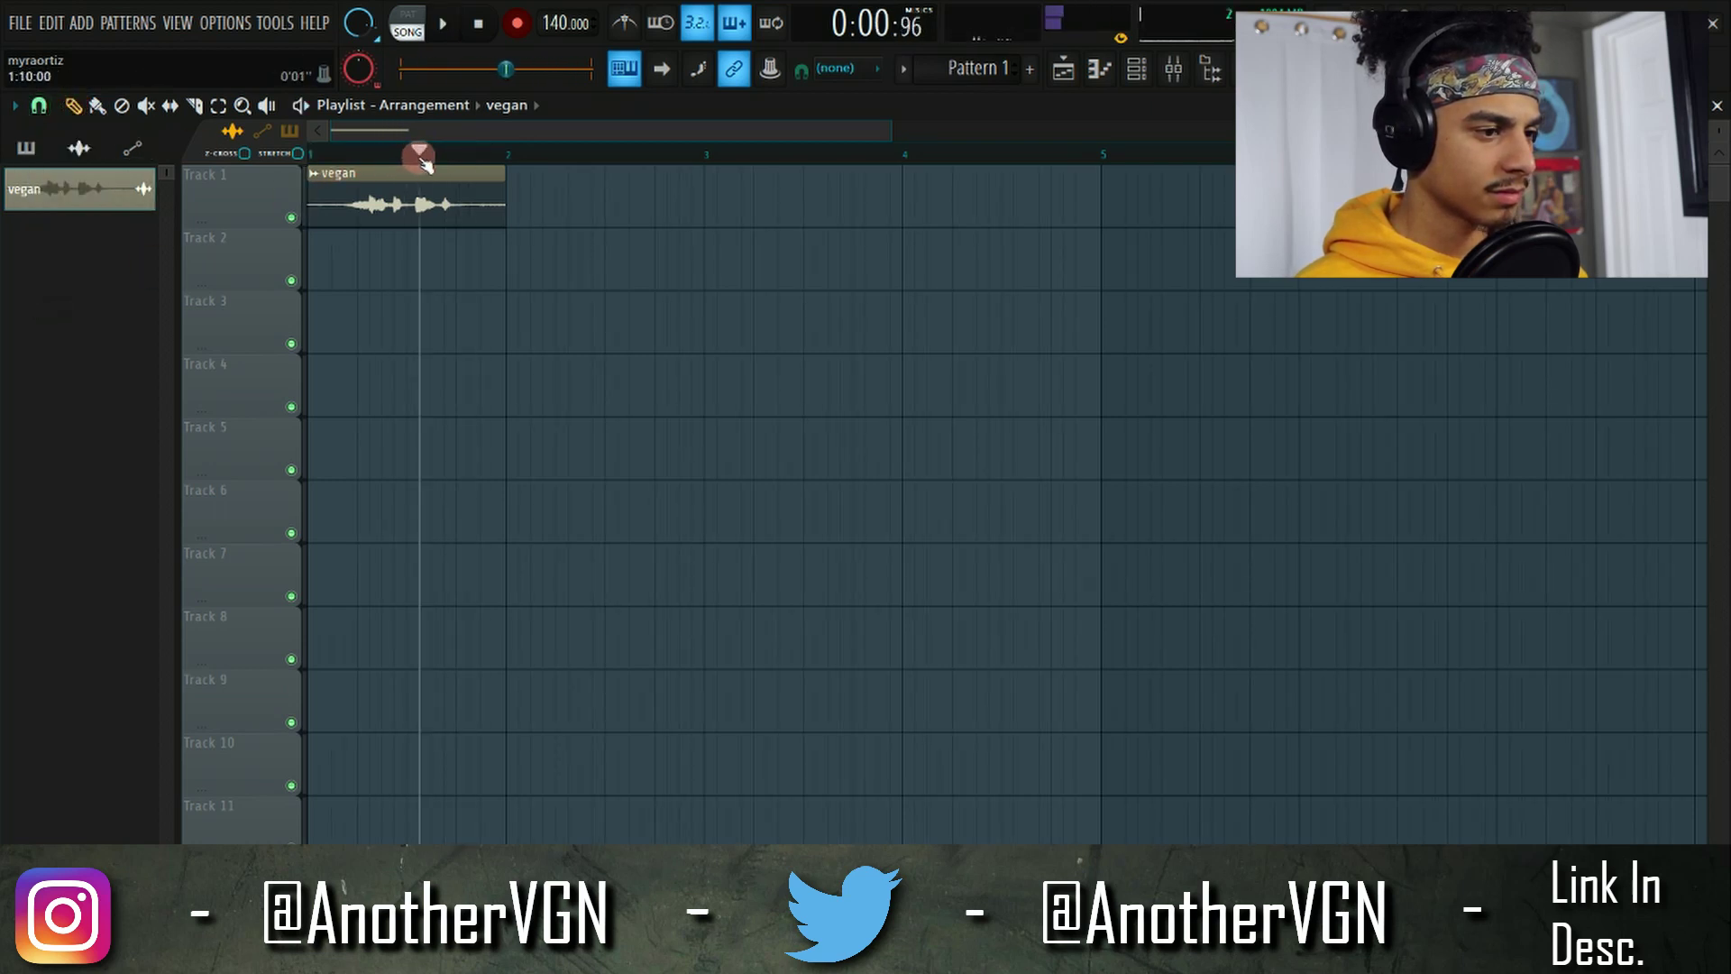
{"action": "scroll", "coordinate": [615, 182], "scroll_direction": "up", "scroll_amount": 3}
{"action": "left_click_drag", "start_coordinate": [541, 131], "coordinate": [419, 136]}
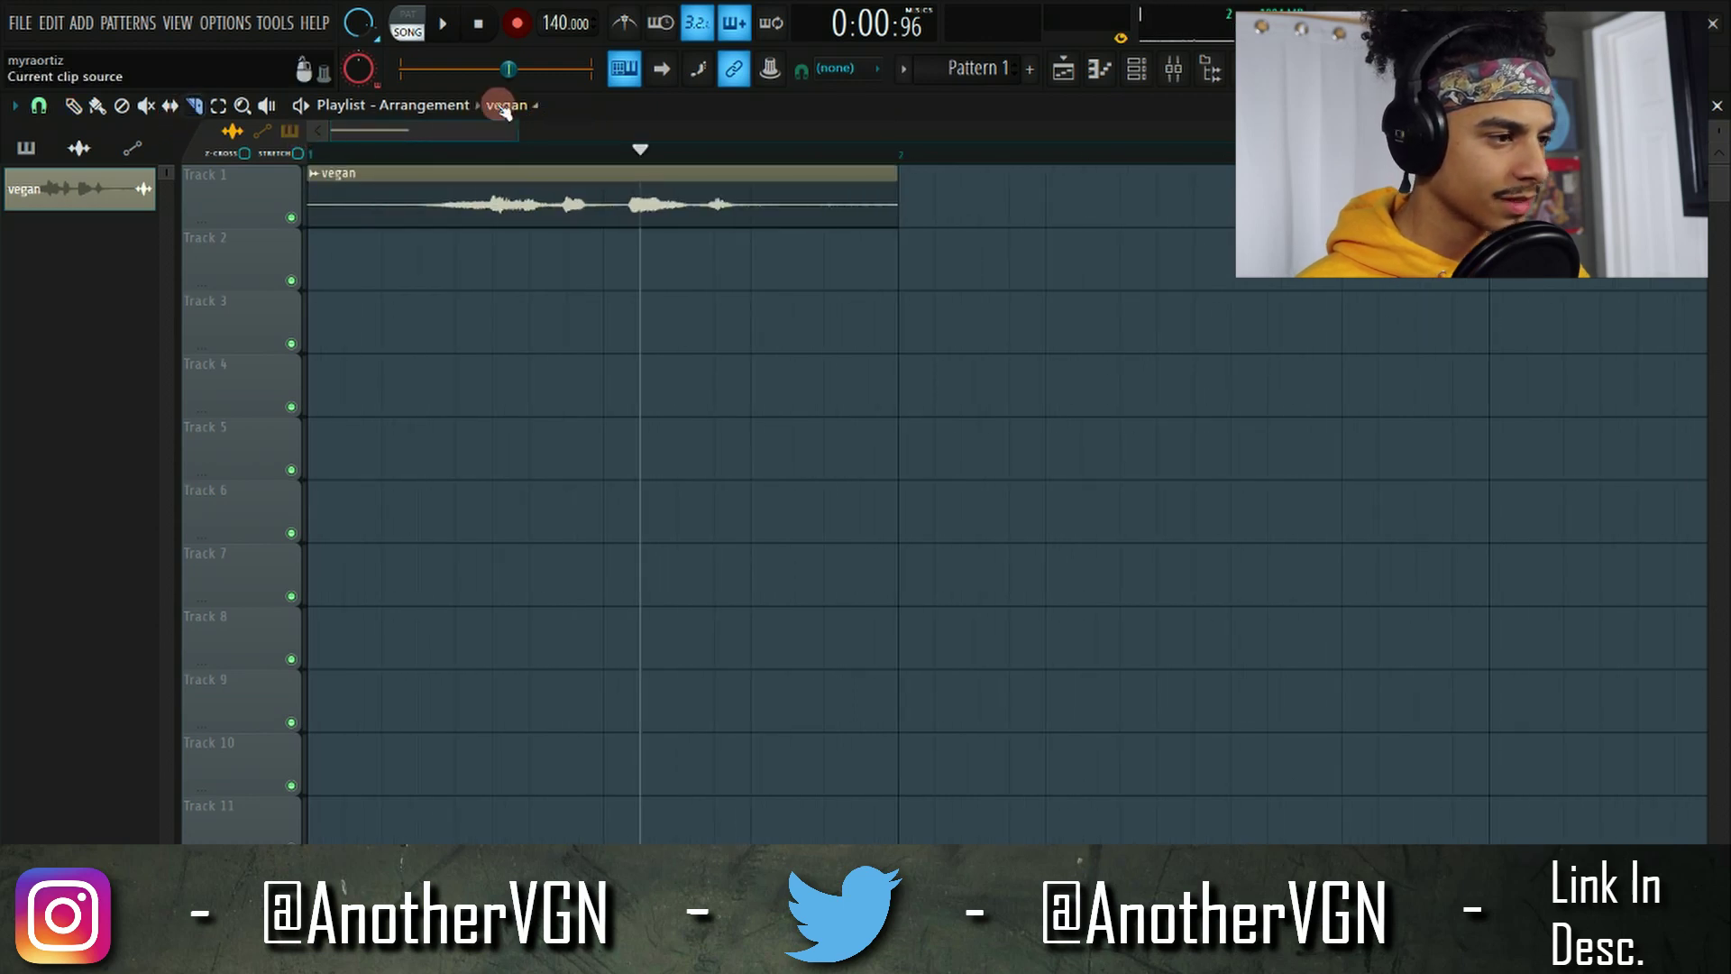
{"action": "left_click", "coordinate": [42, 108]}
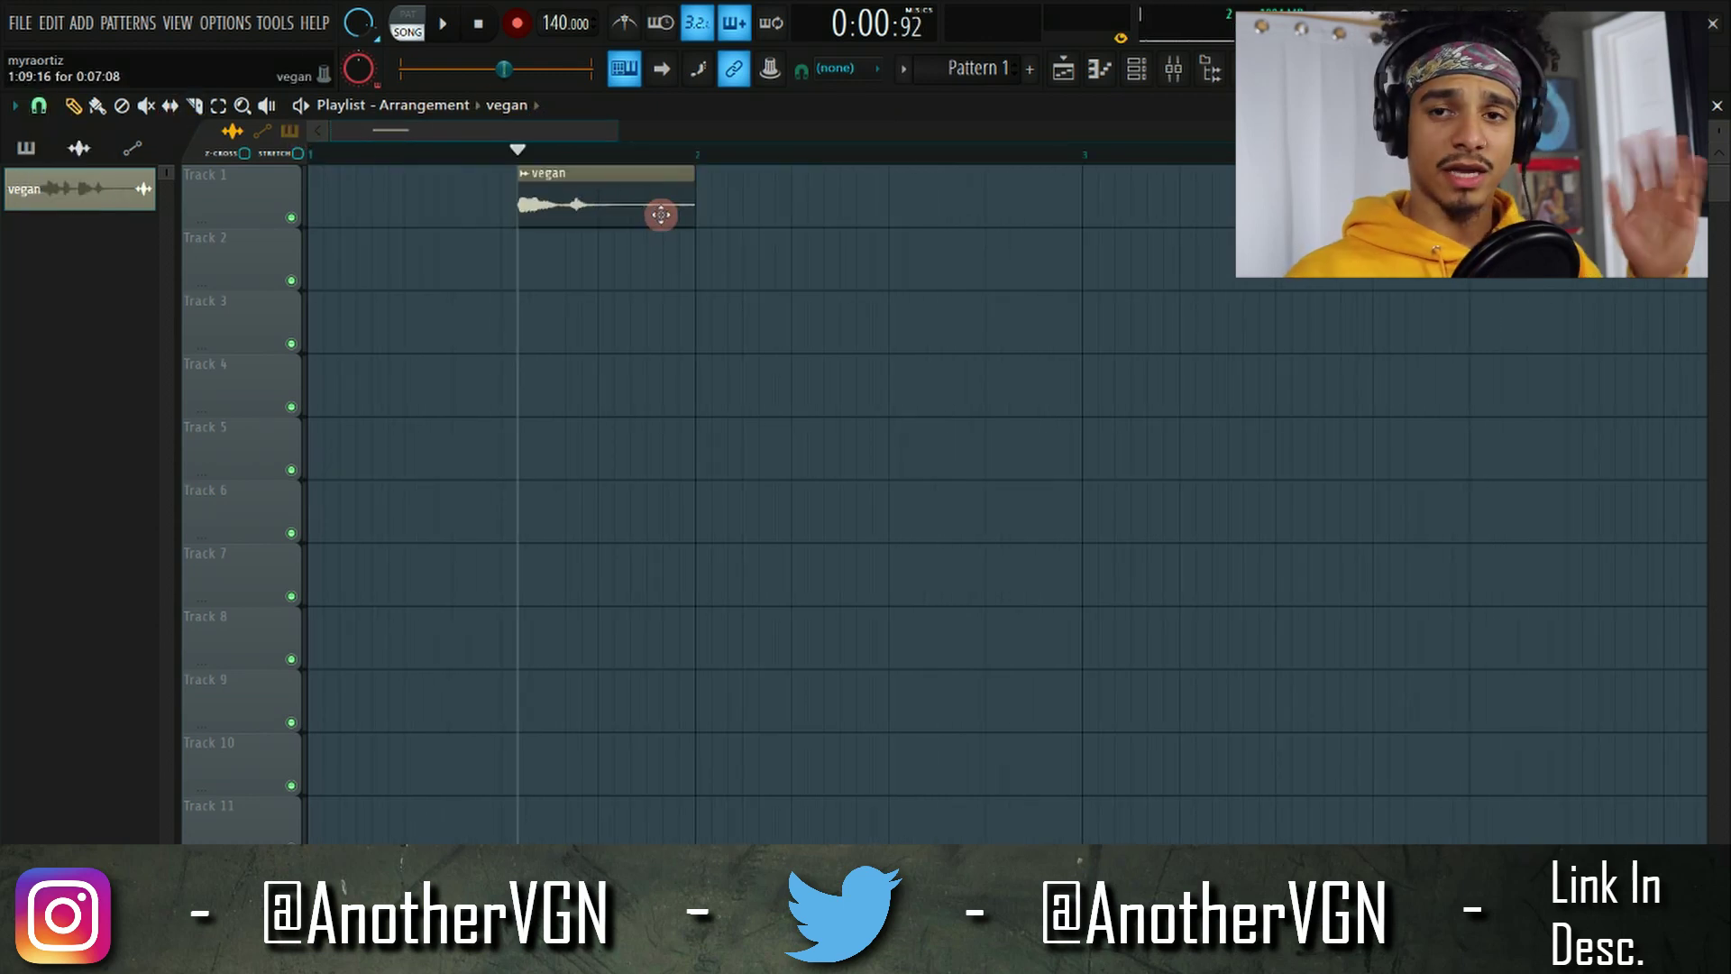
{"action": "double_click", "coordinate": [678, 226]}
{"action": "double_click", "coordinate": [727, 344]}
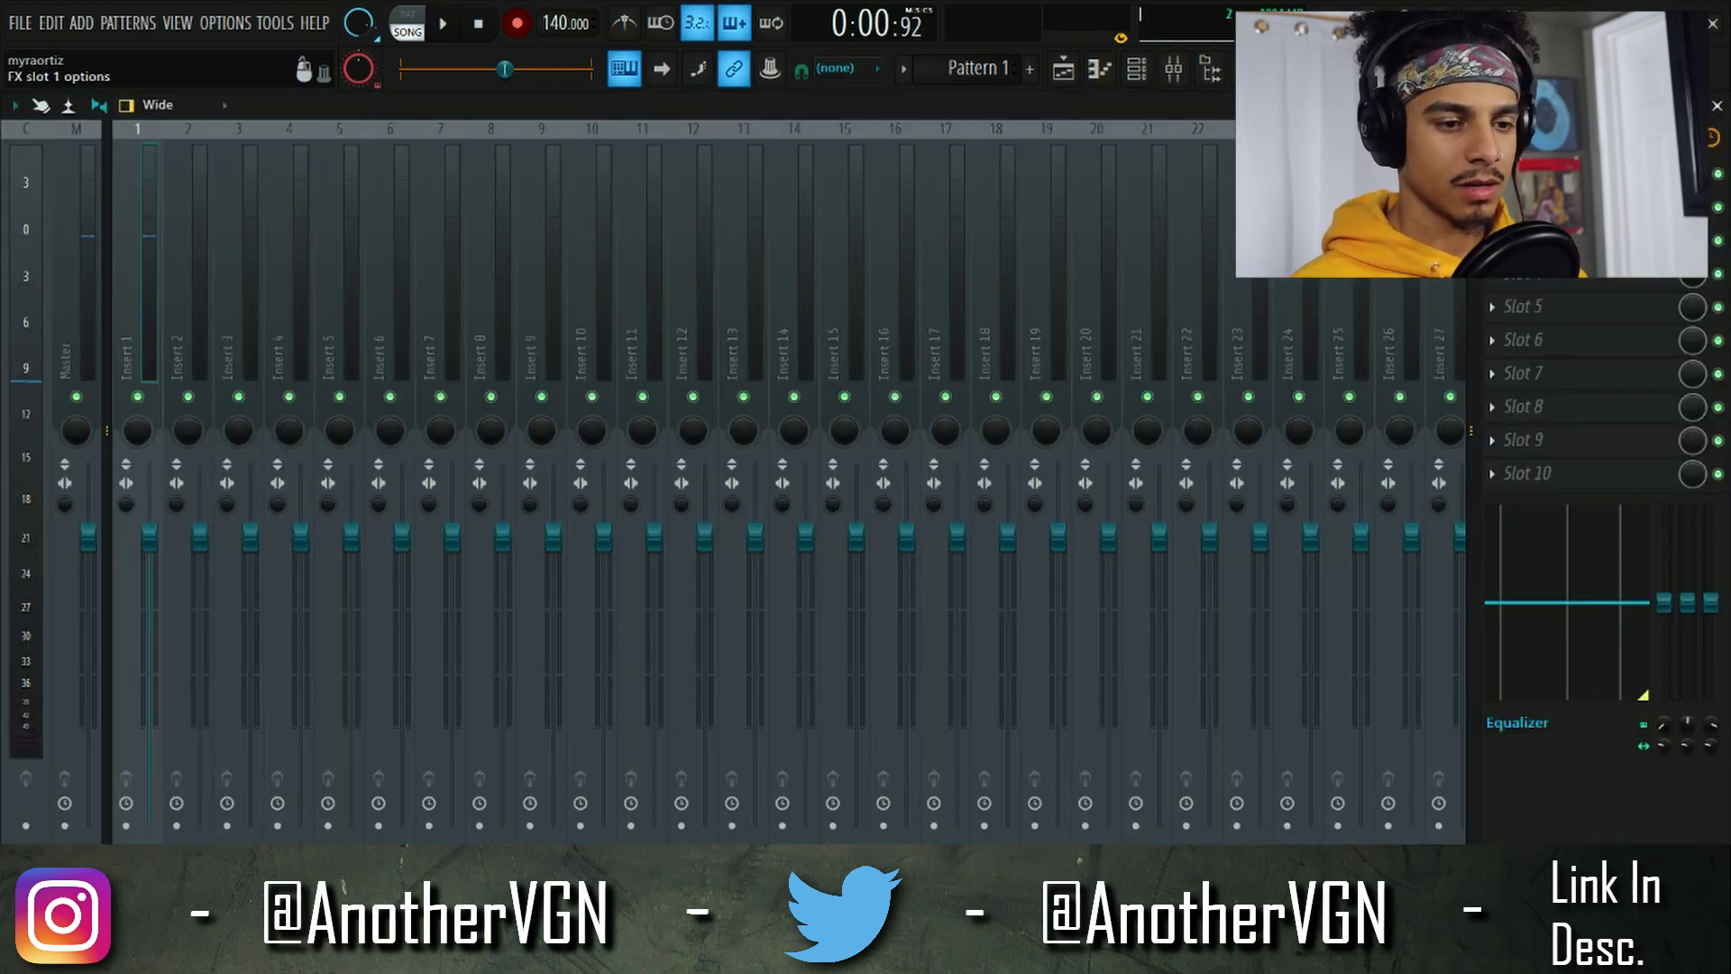
Load Fruity Parametric EQ 2 into the vocal insert's first slot and audition it.
{"action": "left_click", "coordinate": [1492, 173]}
{"action": "mouse_move", "coordinate": [1533, 200]}
{"action": "left_click", "coordinate": [1227, 691]}
{"action": "key", "text": "space"}
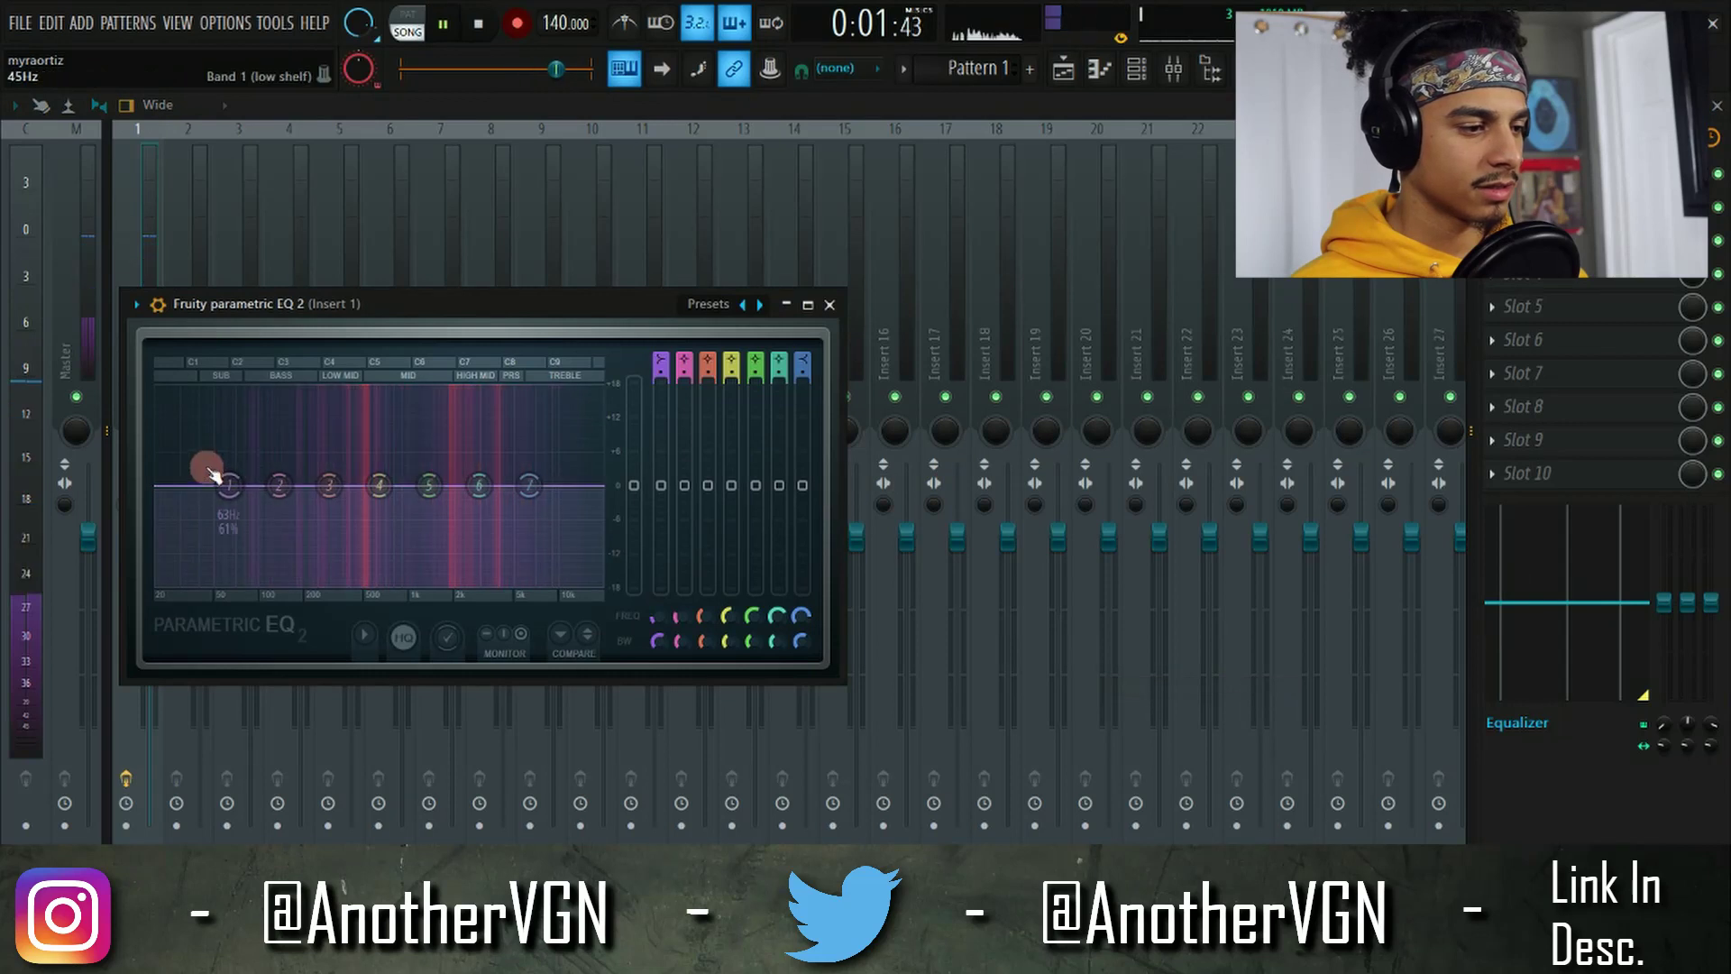
{"action": "key", "text": "space"}
Make the lowest EQ band a Steep 8 low cut around 137 Hz and lower band 2.
{"action": "right_click", "coordinate": [228, 487]}
{"action": "mouse_move", "coordinate": [274, 565]}
{"action": "left_click", "coordinate": [332, 560]}
{"action": "left_click_drag", "start_coordinate": [229, 486], "coordinate": [303, 586]}
{"action": "key", "text": "space"}
{"action": "key", "text": "space"}
{"action": "left_click_drag", "start_coordinate": [280, 487], "coordinate": [254, 508]}
{"action": "key", "text": "space"}
Make the highest EQ band a Steep 8 high cut near 9784 Hz.
{"action": "key", "text": "space"}
{"action": "key", "text": "space"}
{"action": "mouse_move", "coordinate": [304, 582]}
{"action": "left_mouse_down"}
{"action": "mouse_move", "coordinate": [274, 583]}
{"action": "mouse_move", "coordinate": [301, 584]}
{"action": "left_mouse_up"}
{"action": "key", "text": "space"}
{"action": "right_click", "coordinate": [529, 487]}
{"action": "left_click", "coordinate": [606, 565]}
{"action": "key", "text": "space"}
{"action": "left_click_drag", "start_coordinate": [530, 491], "coordinate": [557, 582]}
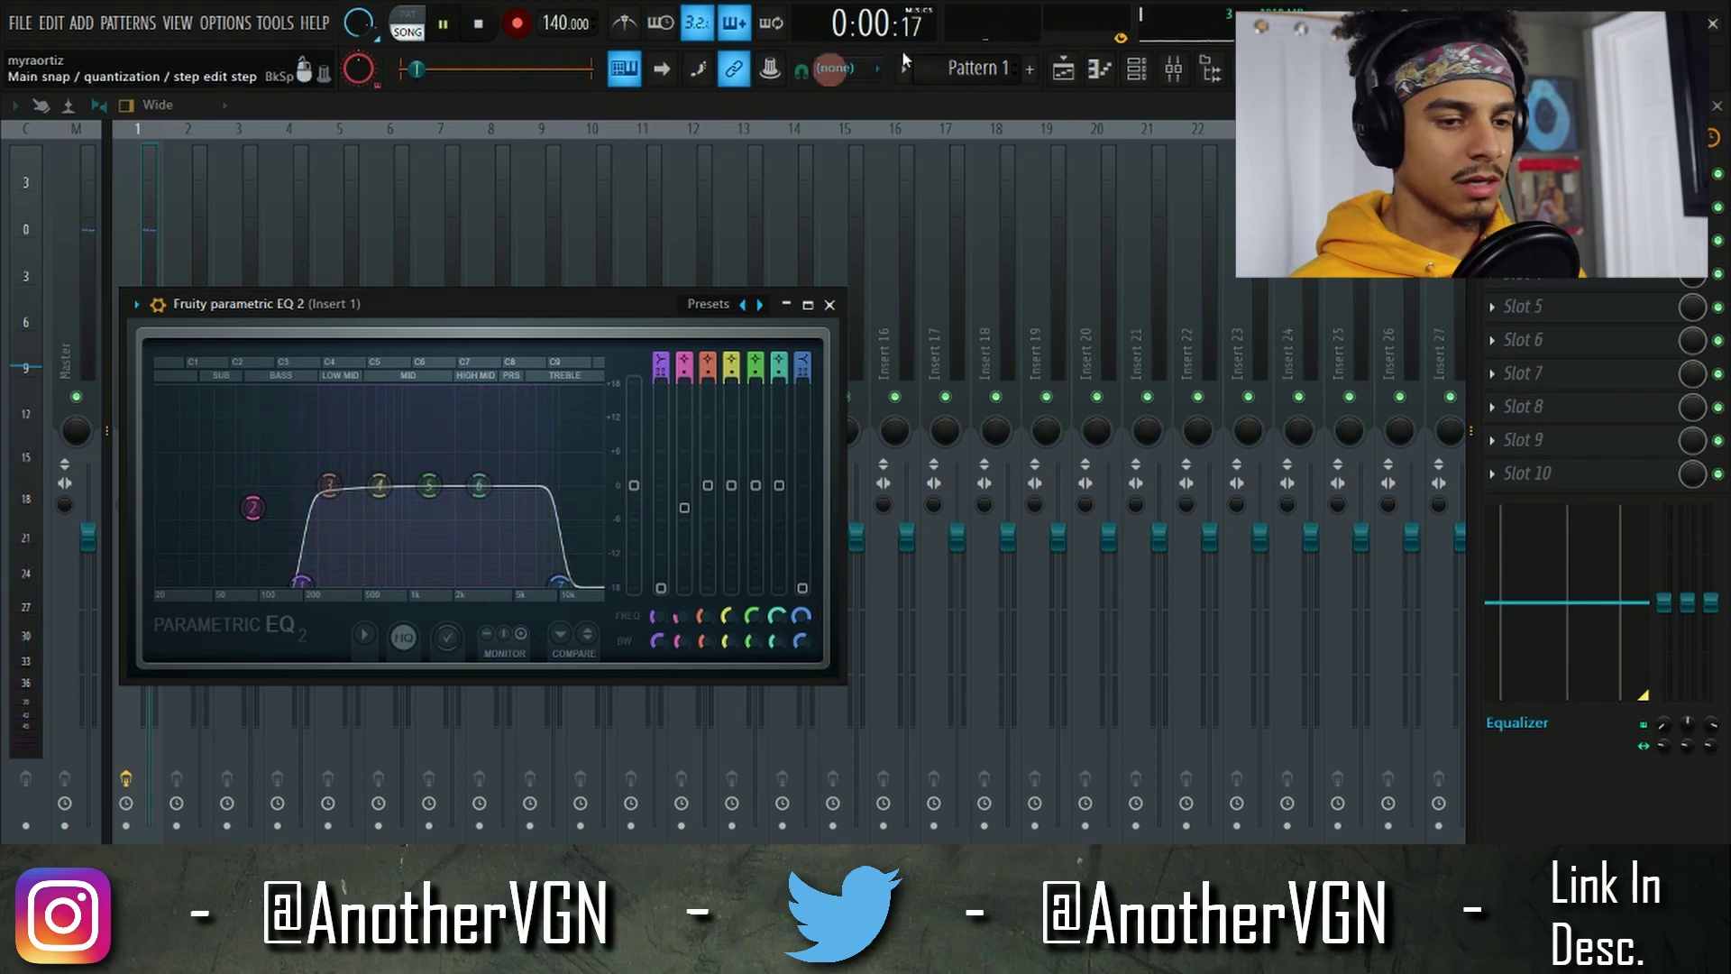
{"action": "left_click", "coordinate": [1493, 206]}
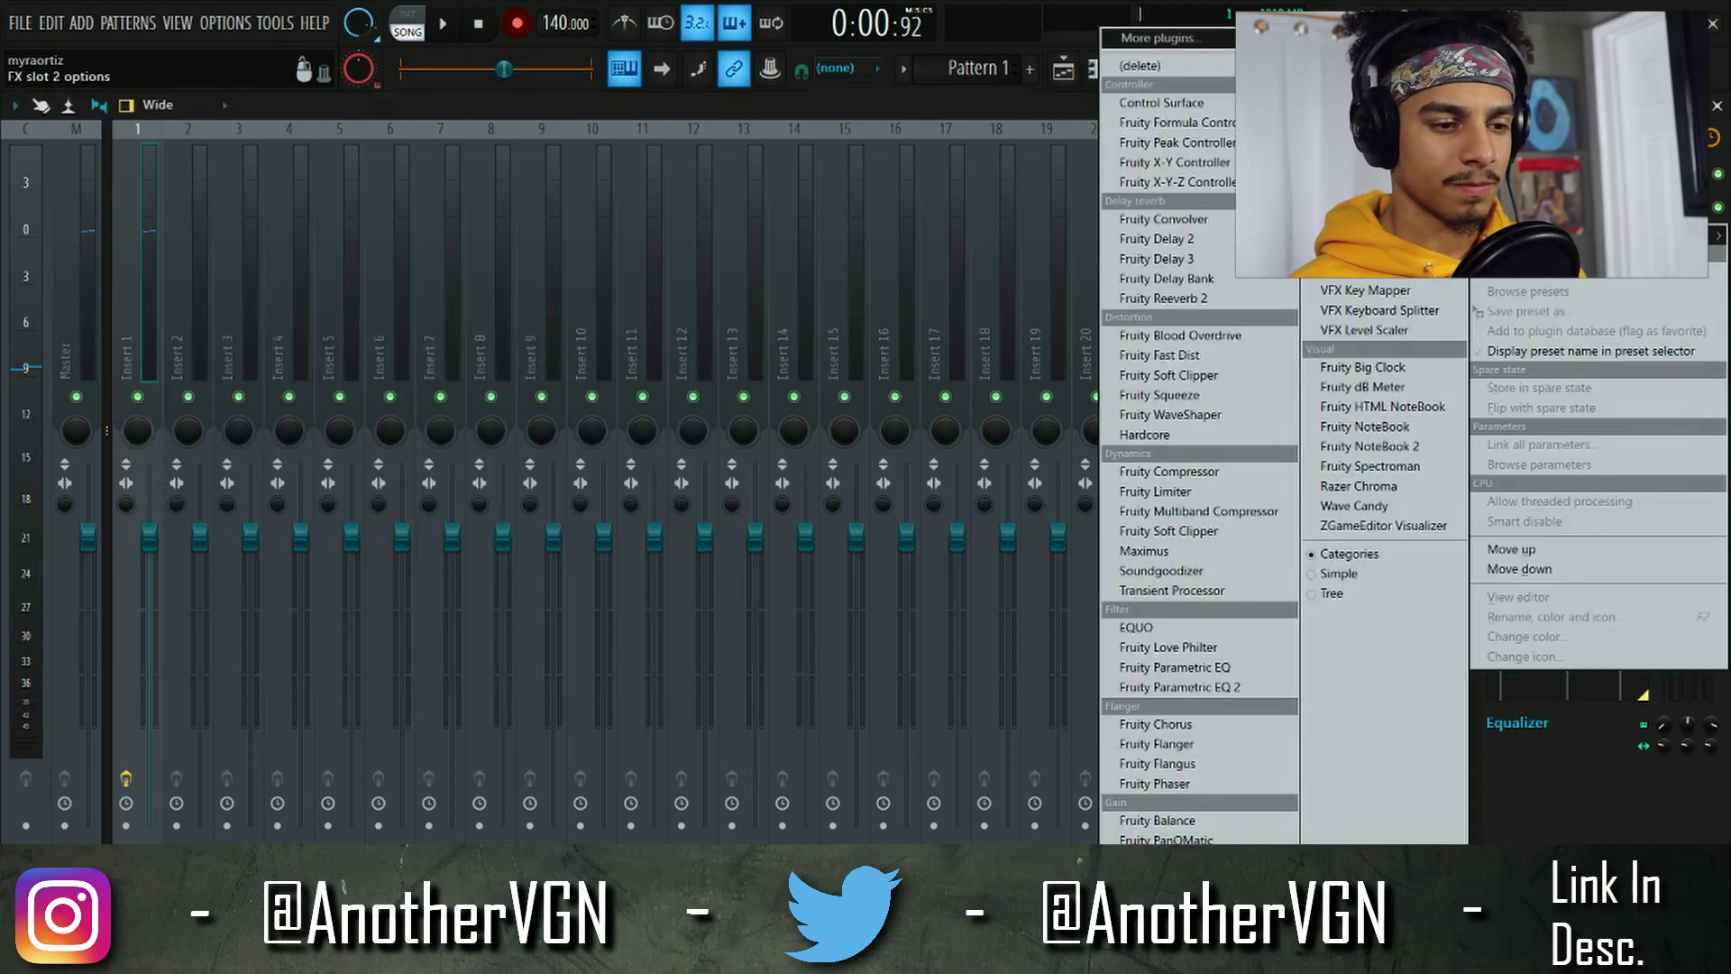
Load Fruity Compressor into slot 2 and raise its output gain to about +5.4 dB.
{"action": "left_click", "coordinate": [1250, 473]}
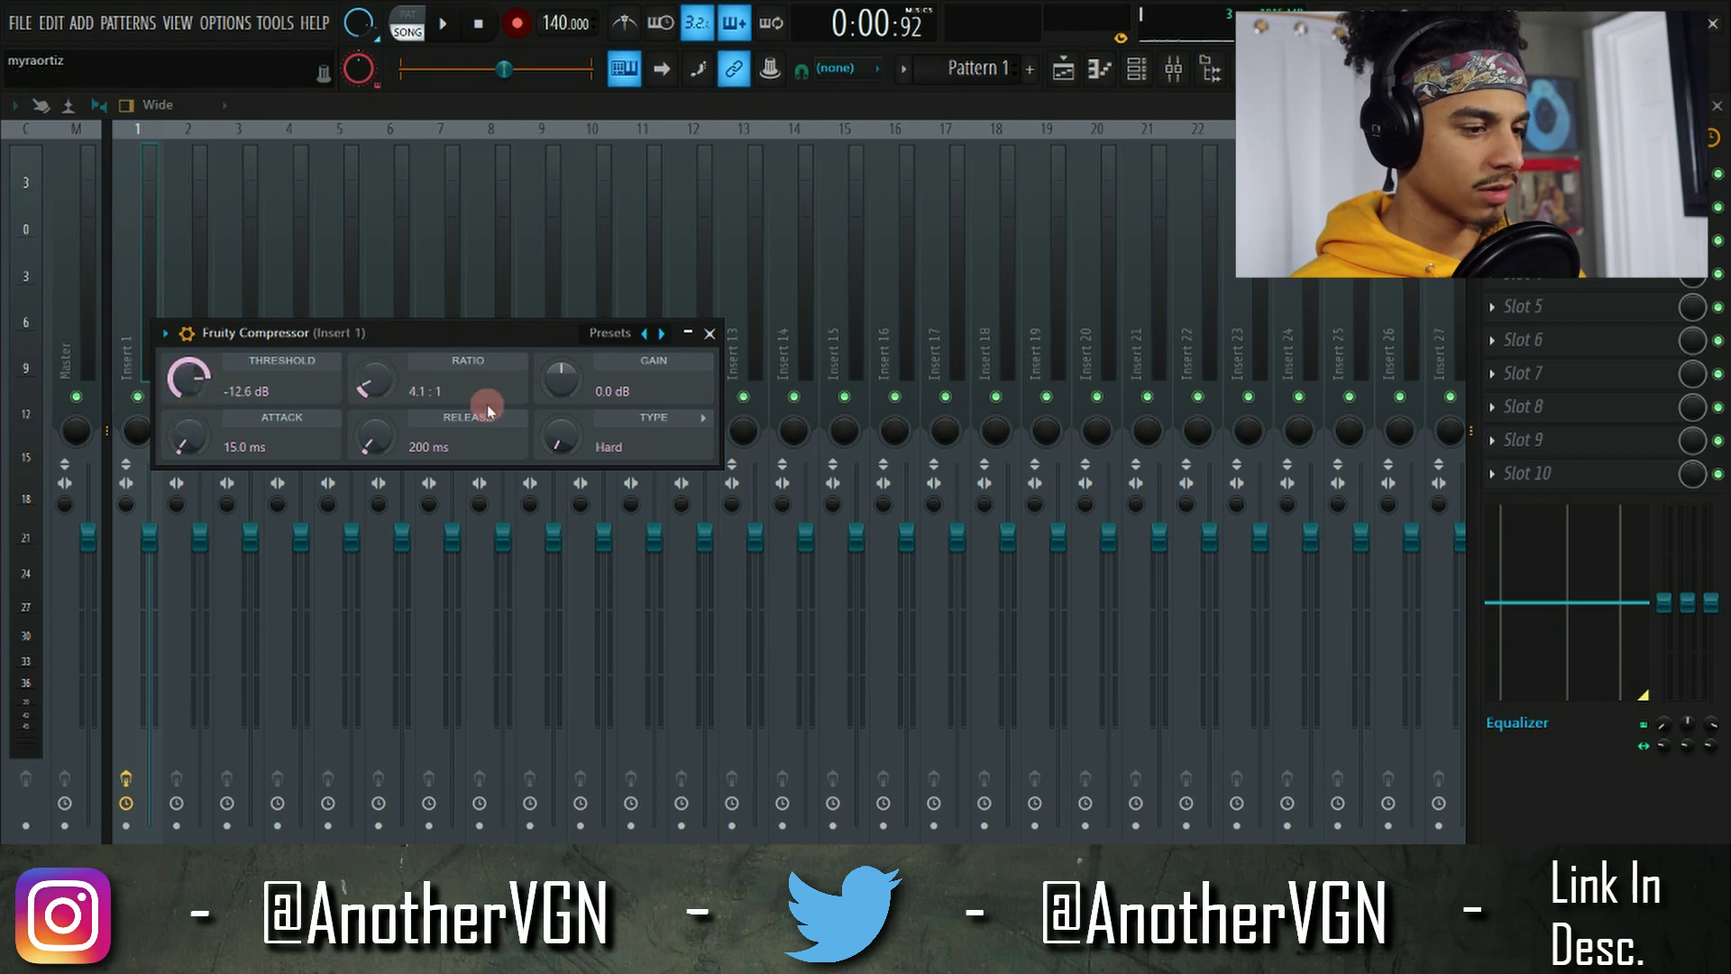
{"action": "left_click_drag", "start_coordinate": [566, 368], "coordinate": [569, 338]}
{"action": "key", "text": "space"}
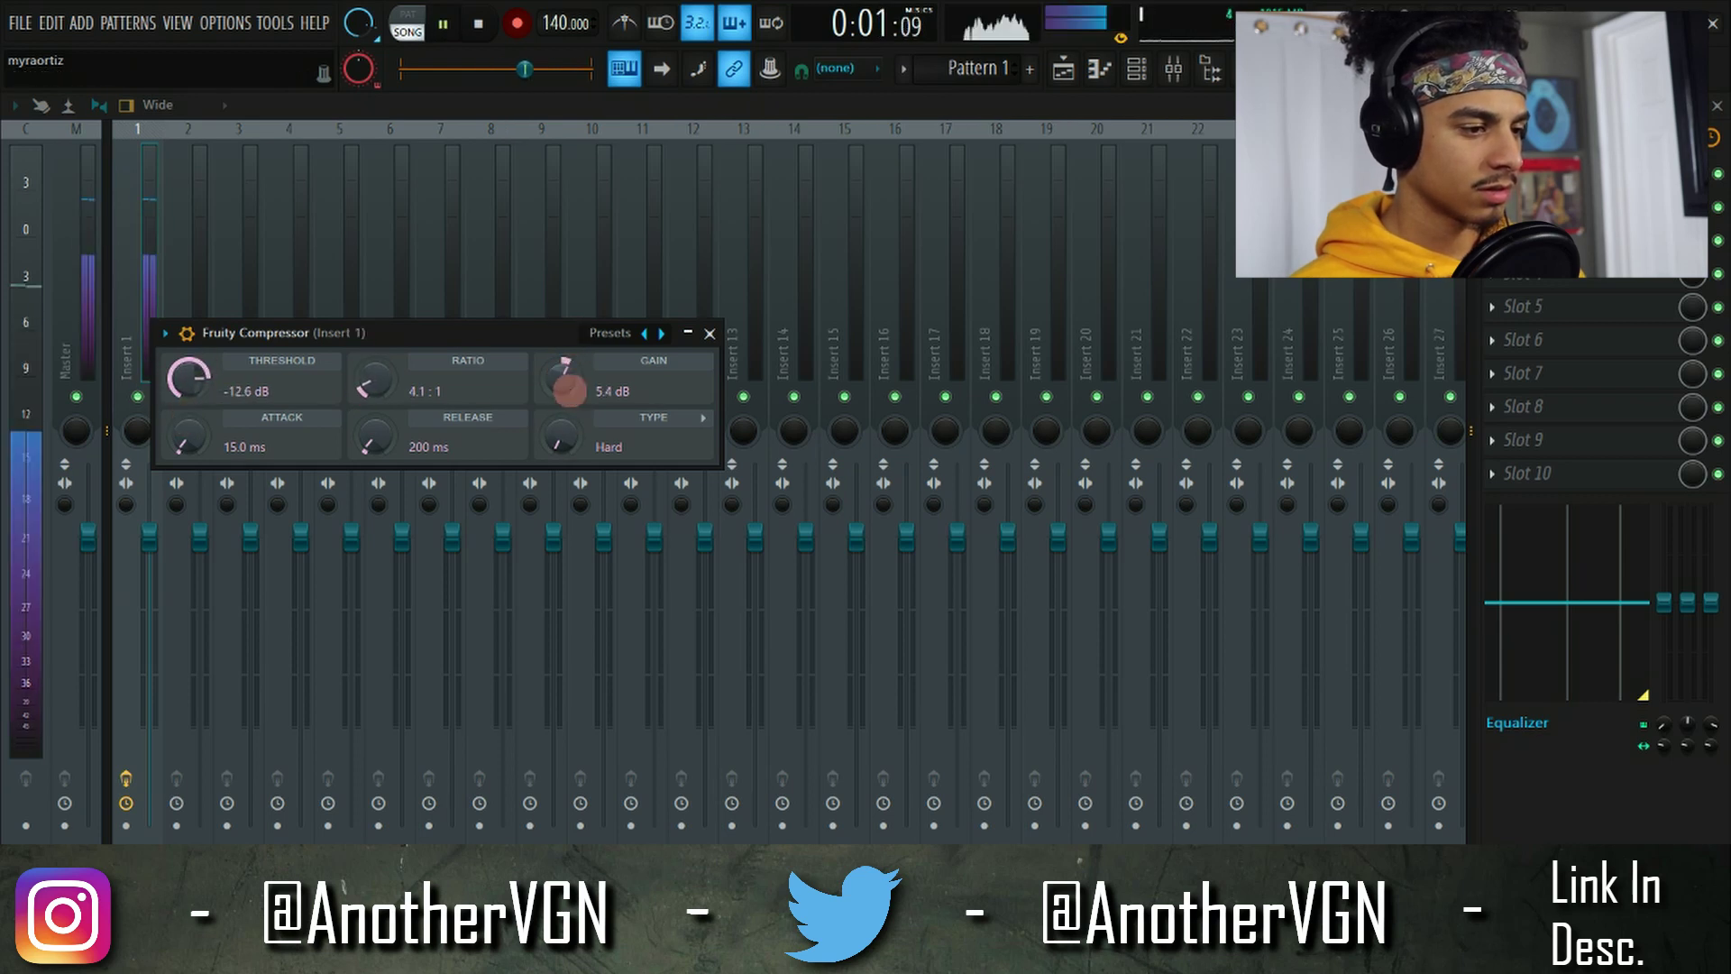
{"action": "key", "text": "space"}
{"action": "left_click", "coordinate": [1173, 69]}
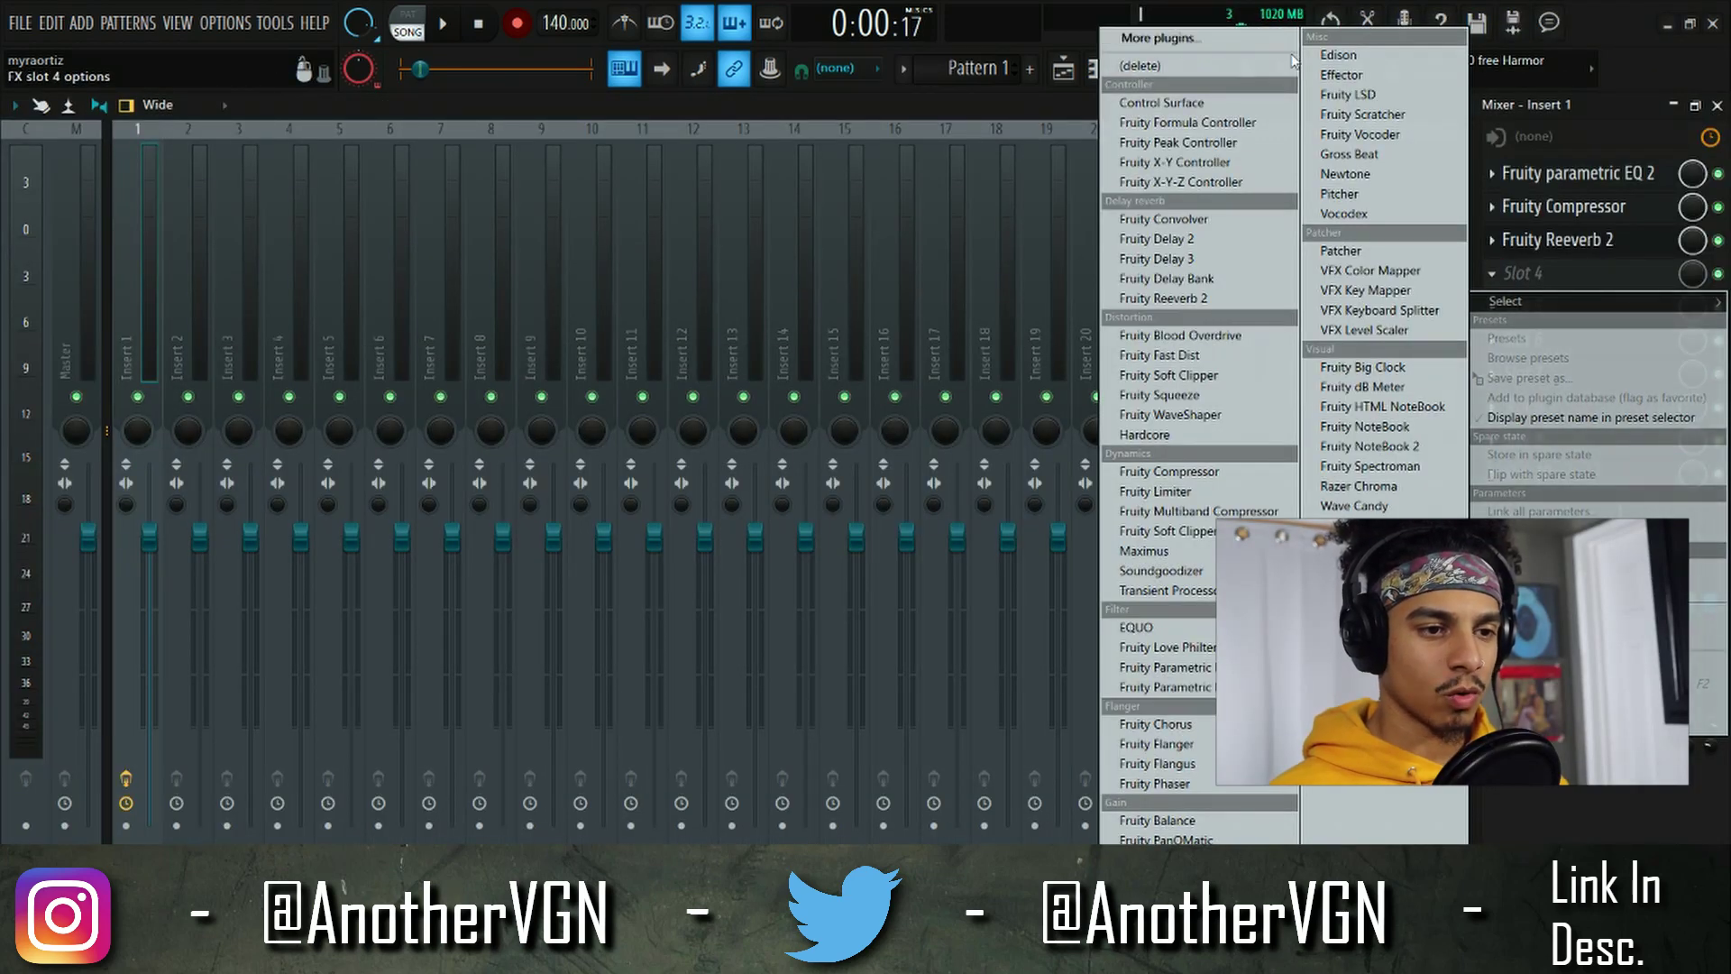
Load Edison into slot 4 and record the processed vegan tag into it.
{"action": "left_click", "coordinate": [1338, 54]}
{"action": "left_click_drag", "start_coordinate": [772, 383], "coordinate": [867, 248]}
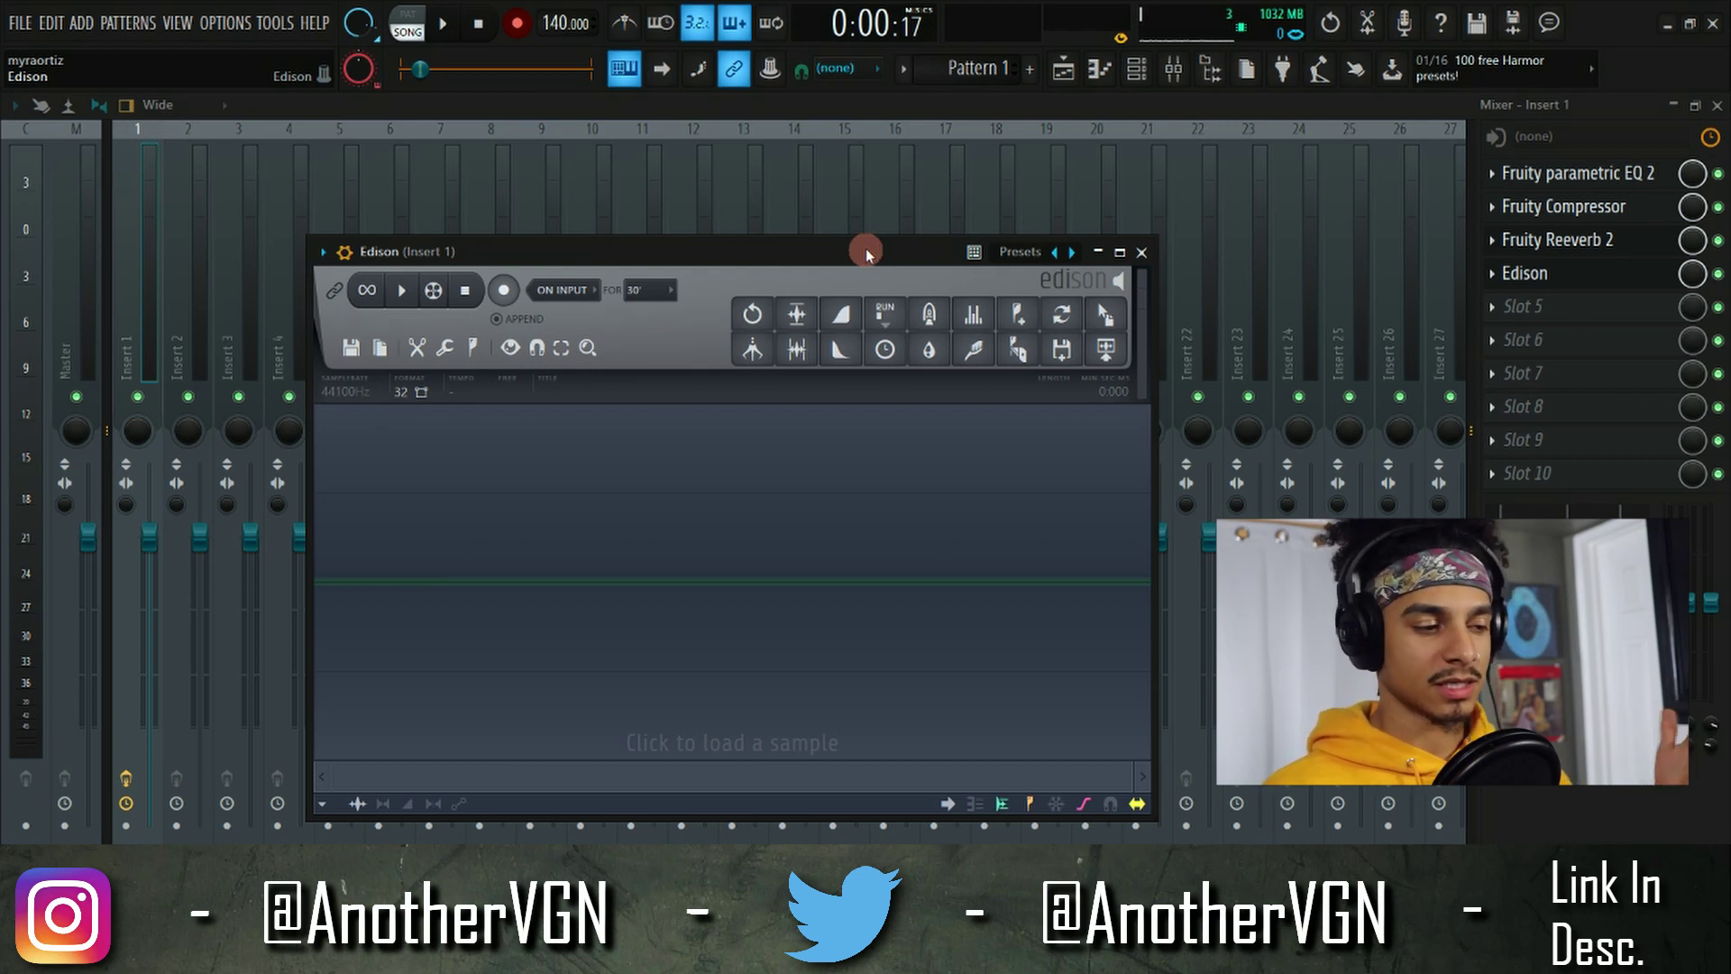
{"action": "left_click_drag", "start_coordinate": [492, 259], "coordinate": [641, 209]}
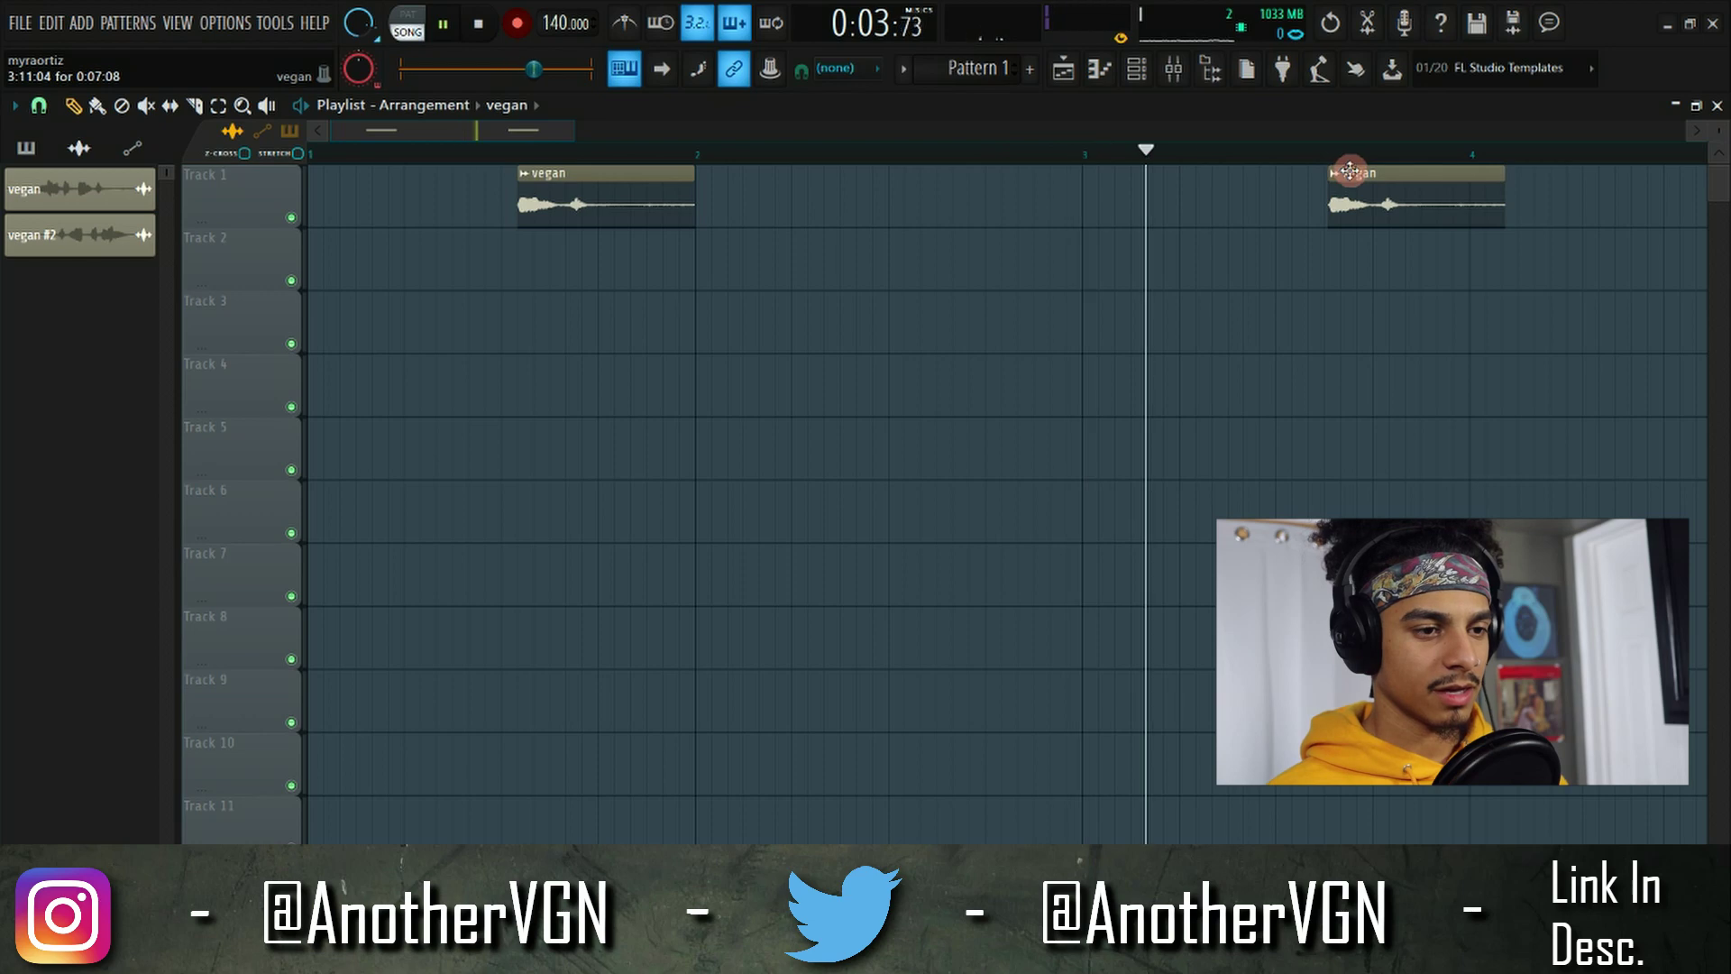
{"action": "key", "text": "space"}
Bring Edison back up from the mixer to view the recorded take.
{"action": "left_click", "coordinate": [1175, 88]}
{"action": "left_click", "coordinate": [1670, 256]}
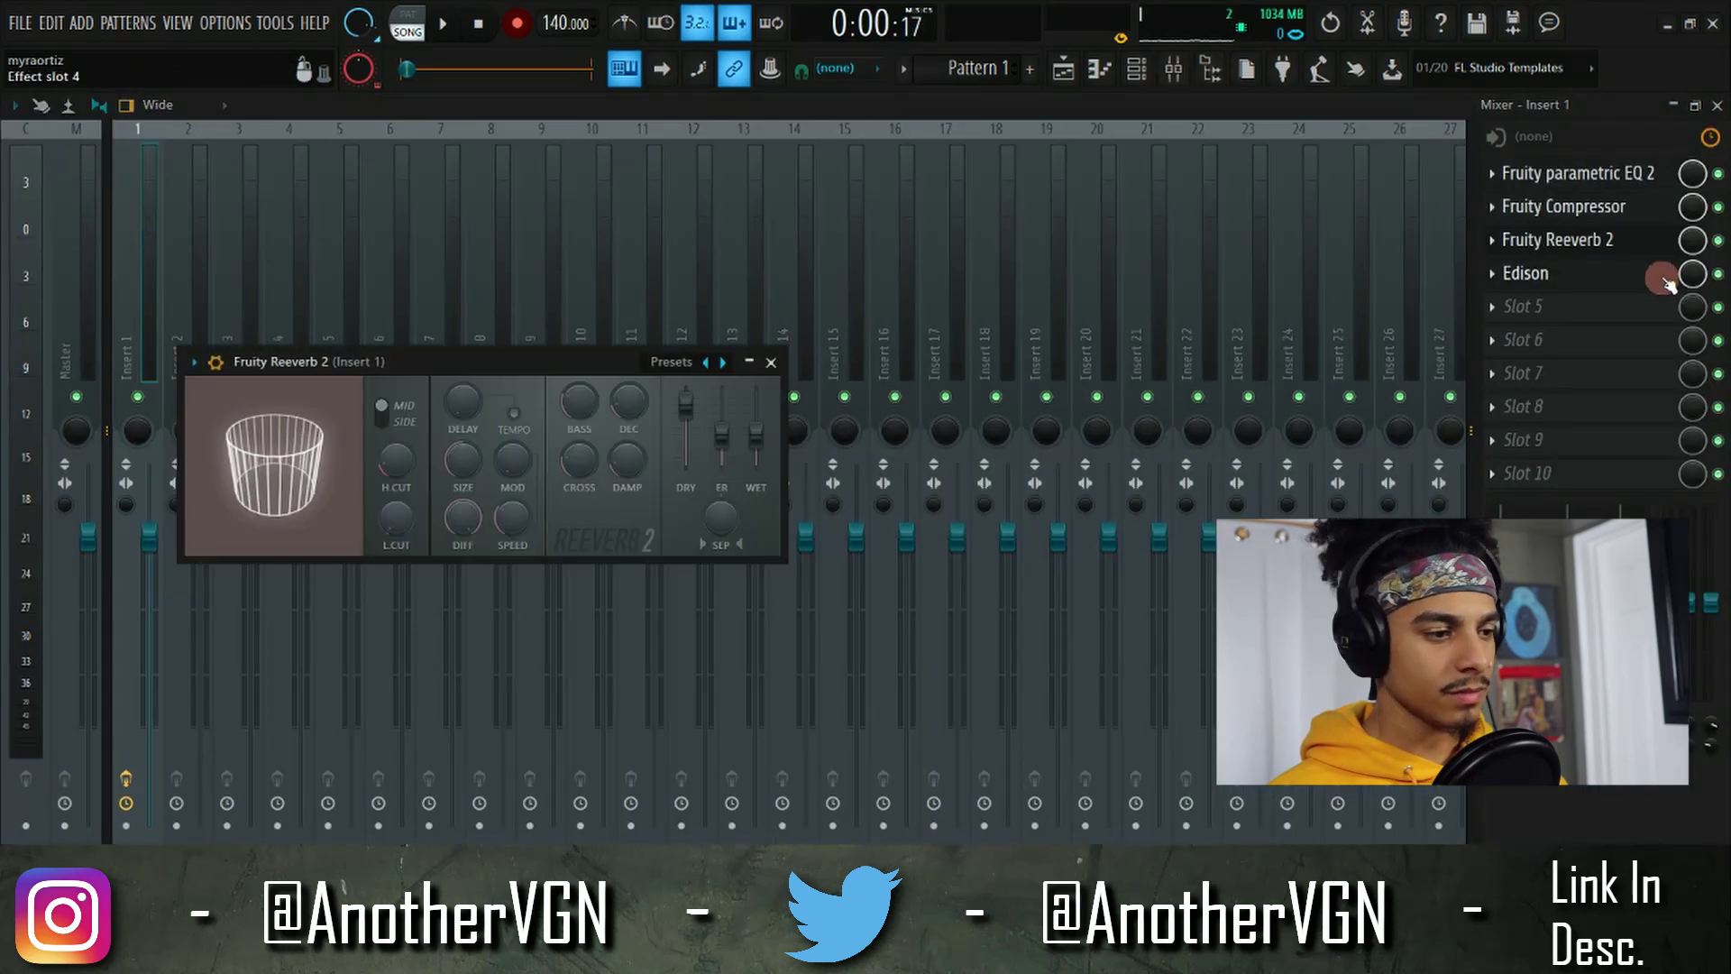
{"action": "left_click", "coordinate": [1670, 273]}
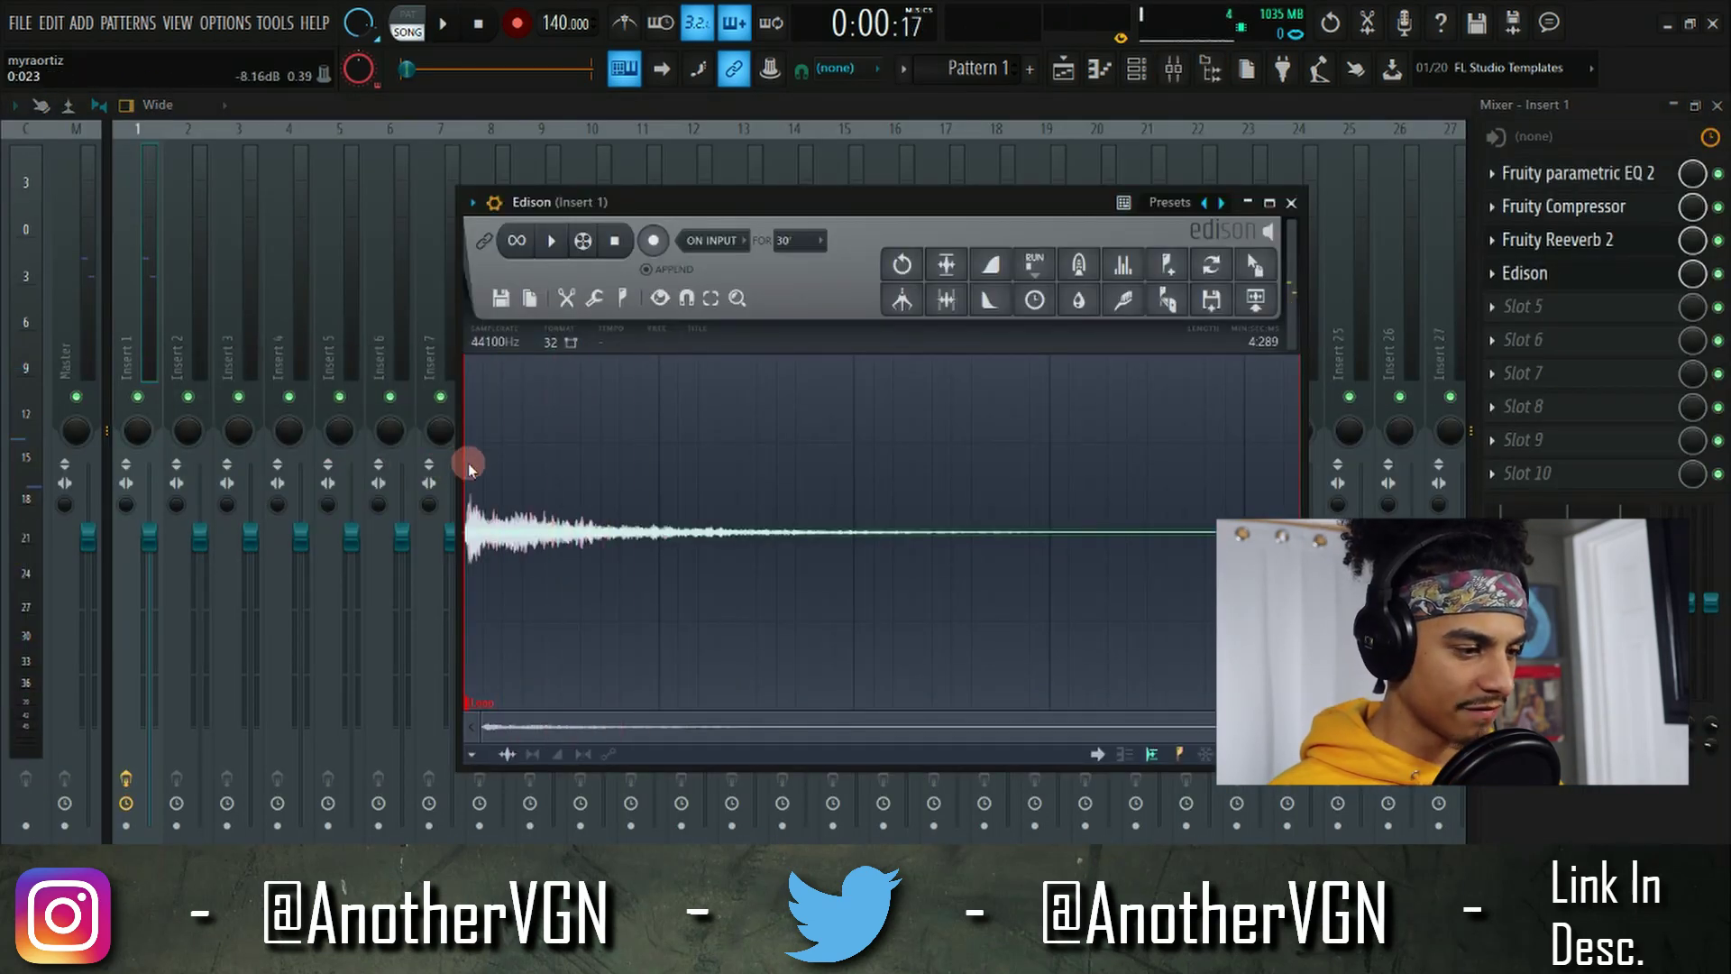
Clear Edison's selection and drag the whole 4.3 s recording out toward the playlist.
{"action": "scroll", "coordinate": [465, 495], "scroll_direction": "up", "scroll_amount": 4}
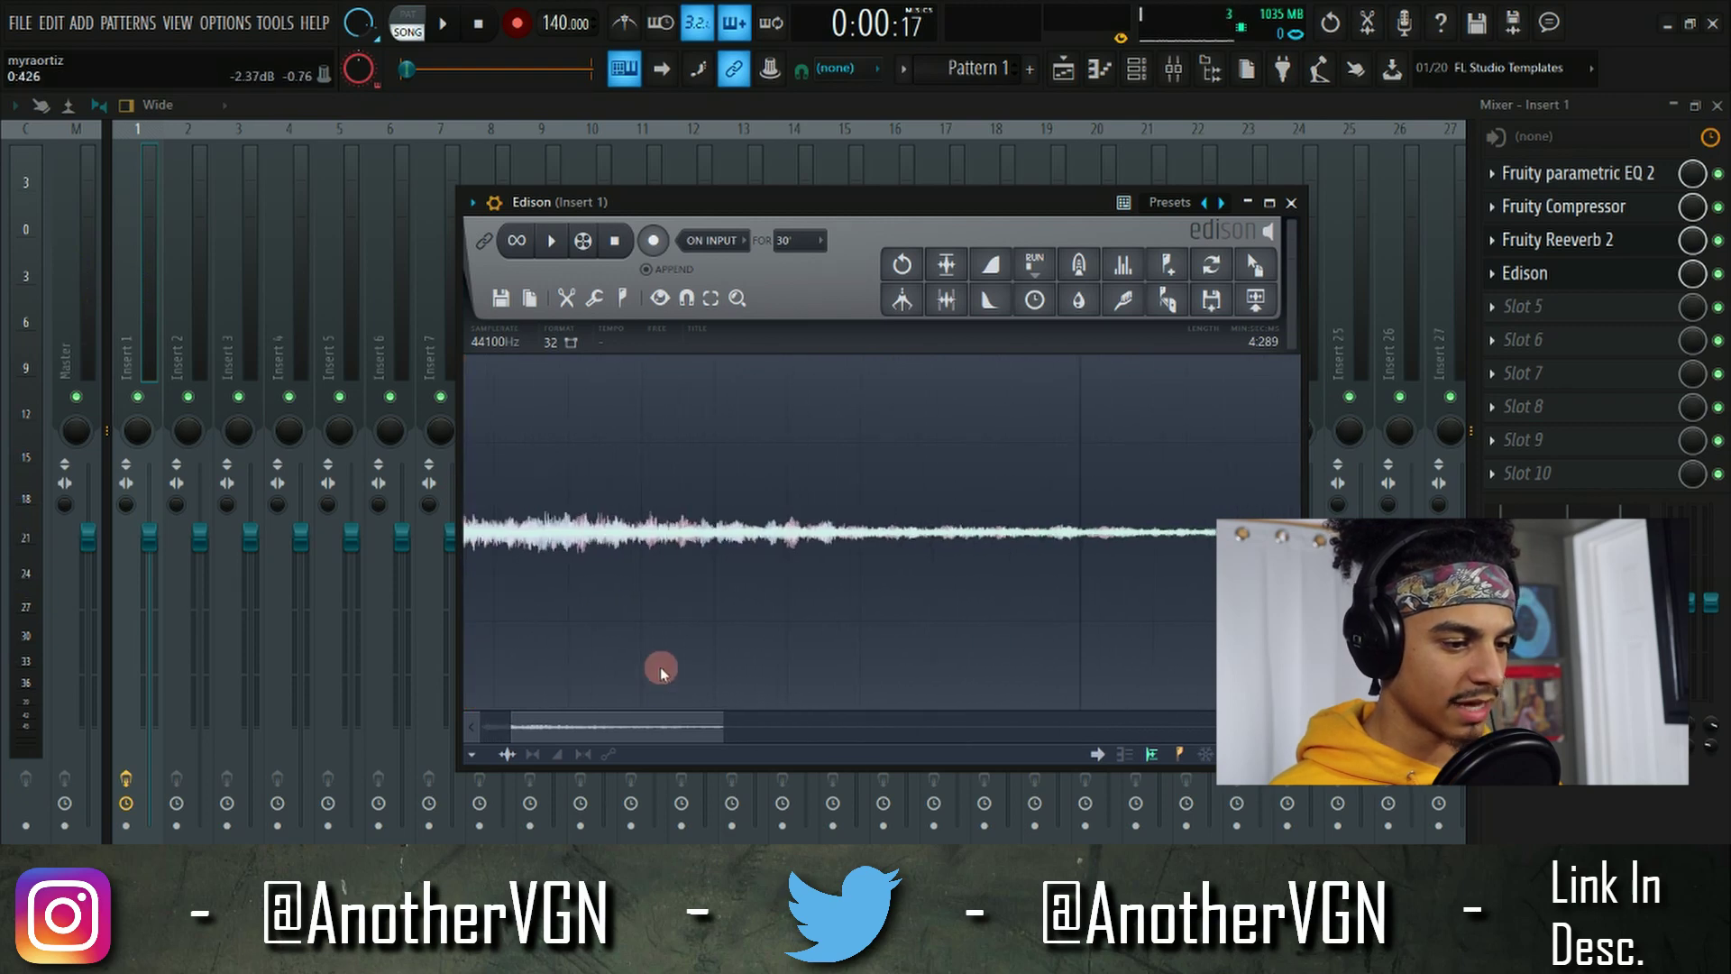
{"action": "left_click_drag", "start_coordinate": [656, 732], "coordinate": [416, 579]}
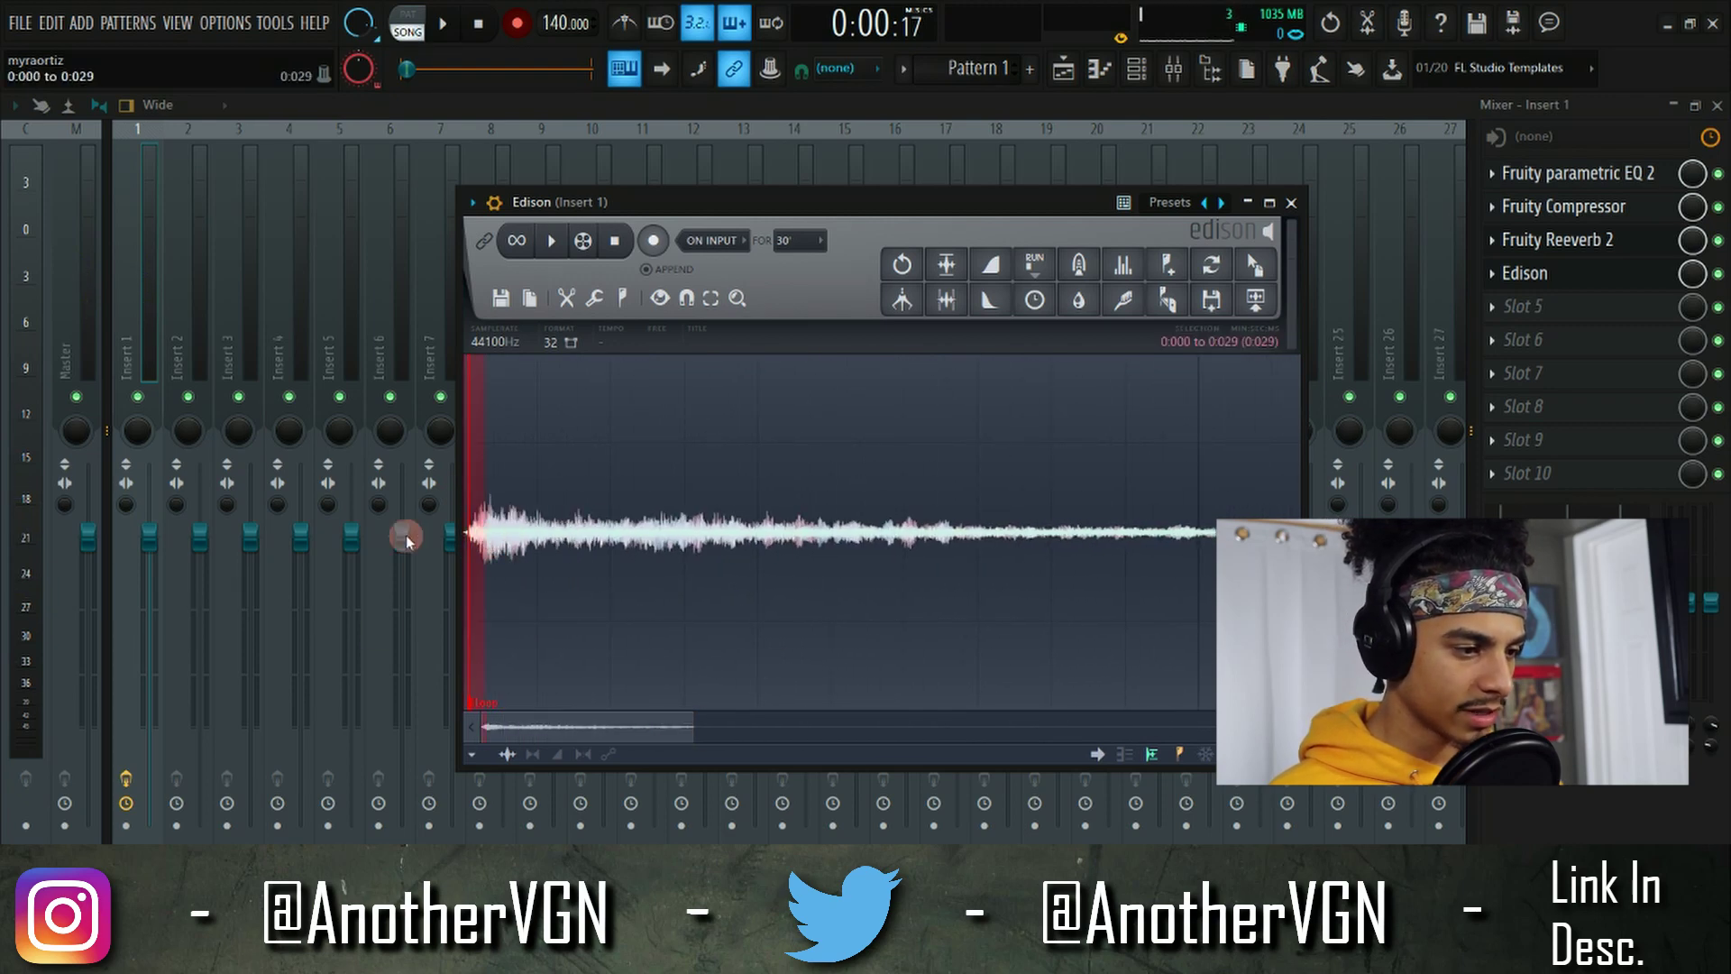
{"action": "left_click", "coordinate": [471, 515]}
{"action": "left_click", "coordinate": [1228, 264]}
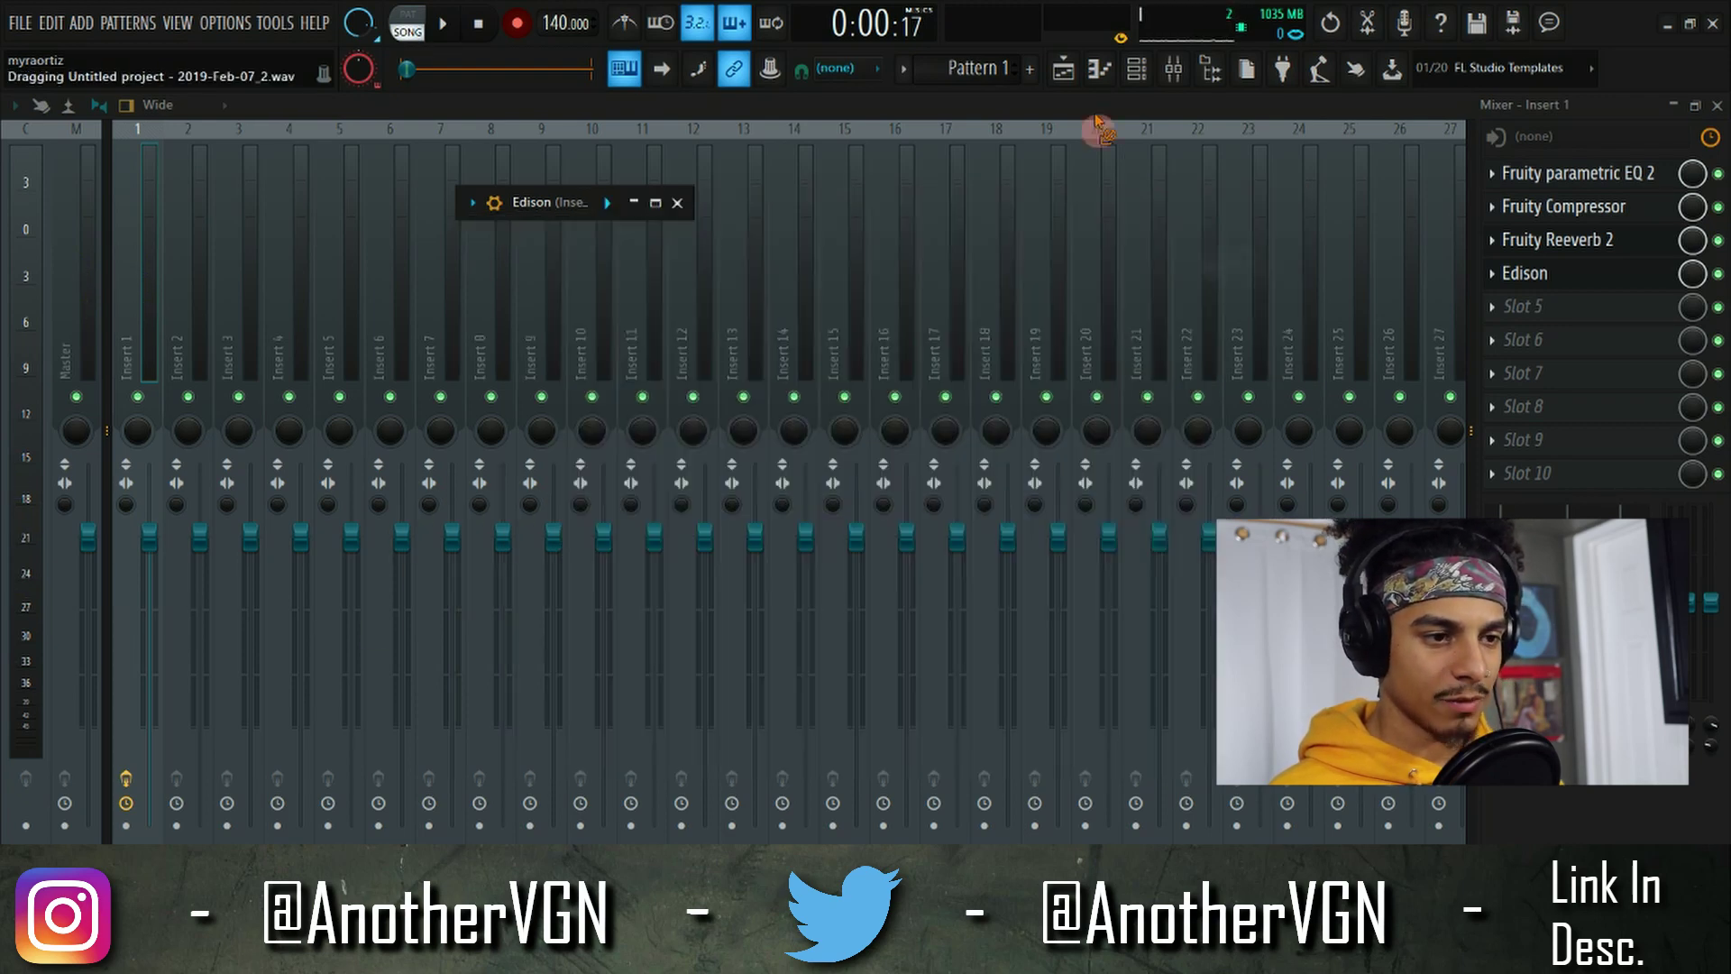
Drop the recording on Track 3 and set its time-stretch mode to Stretch.
{"action": "left_click", "coordinate": [561, 327]}
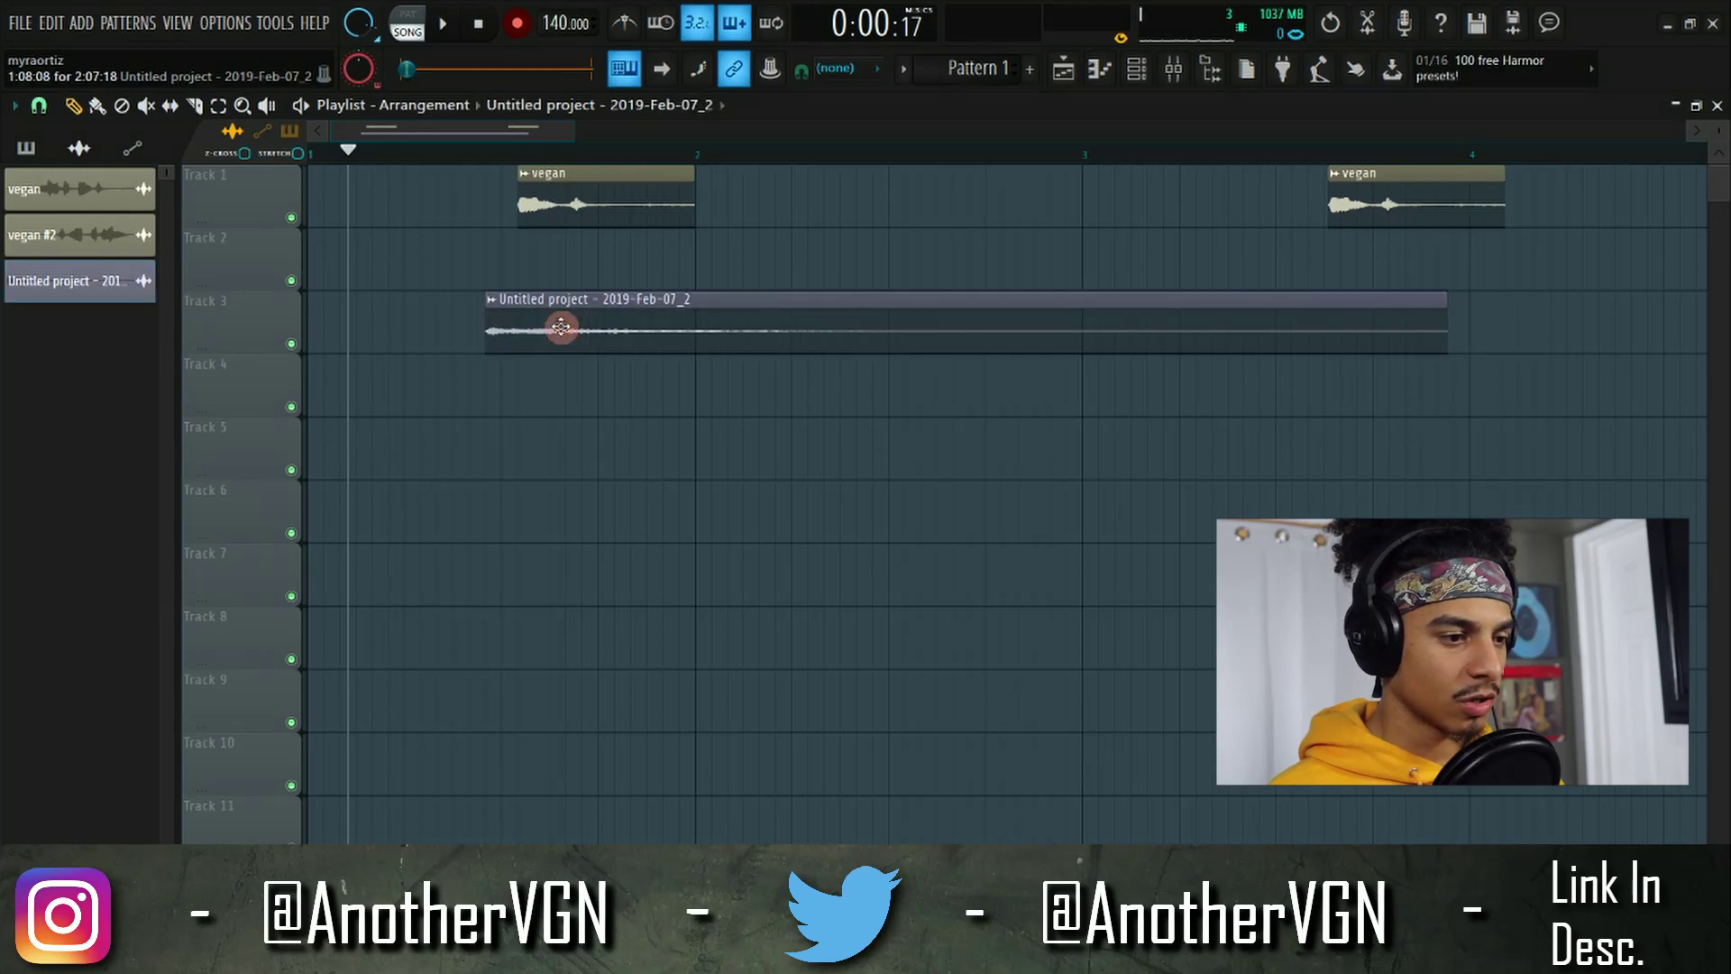
{"action": "double_click", "coordinate": [561, 326]}
{"action": "left_click", "coordinate": [744, 481]}
{"action": "left_click", "coordinate": [767, 548]}
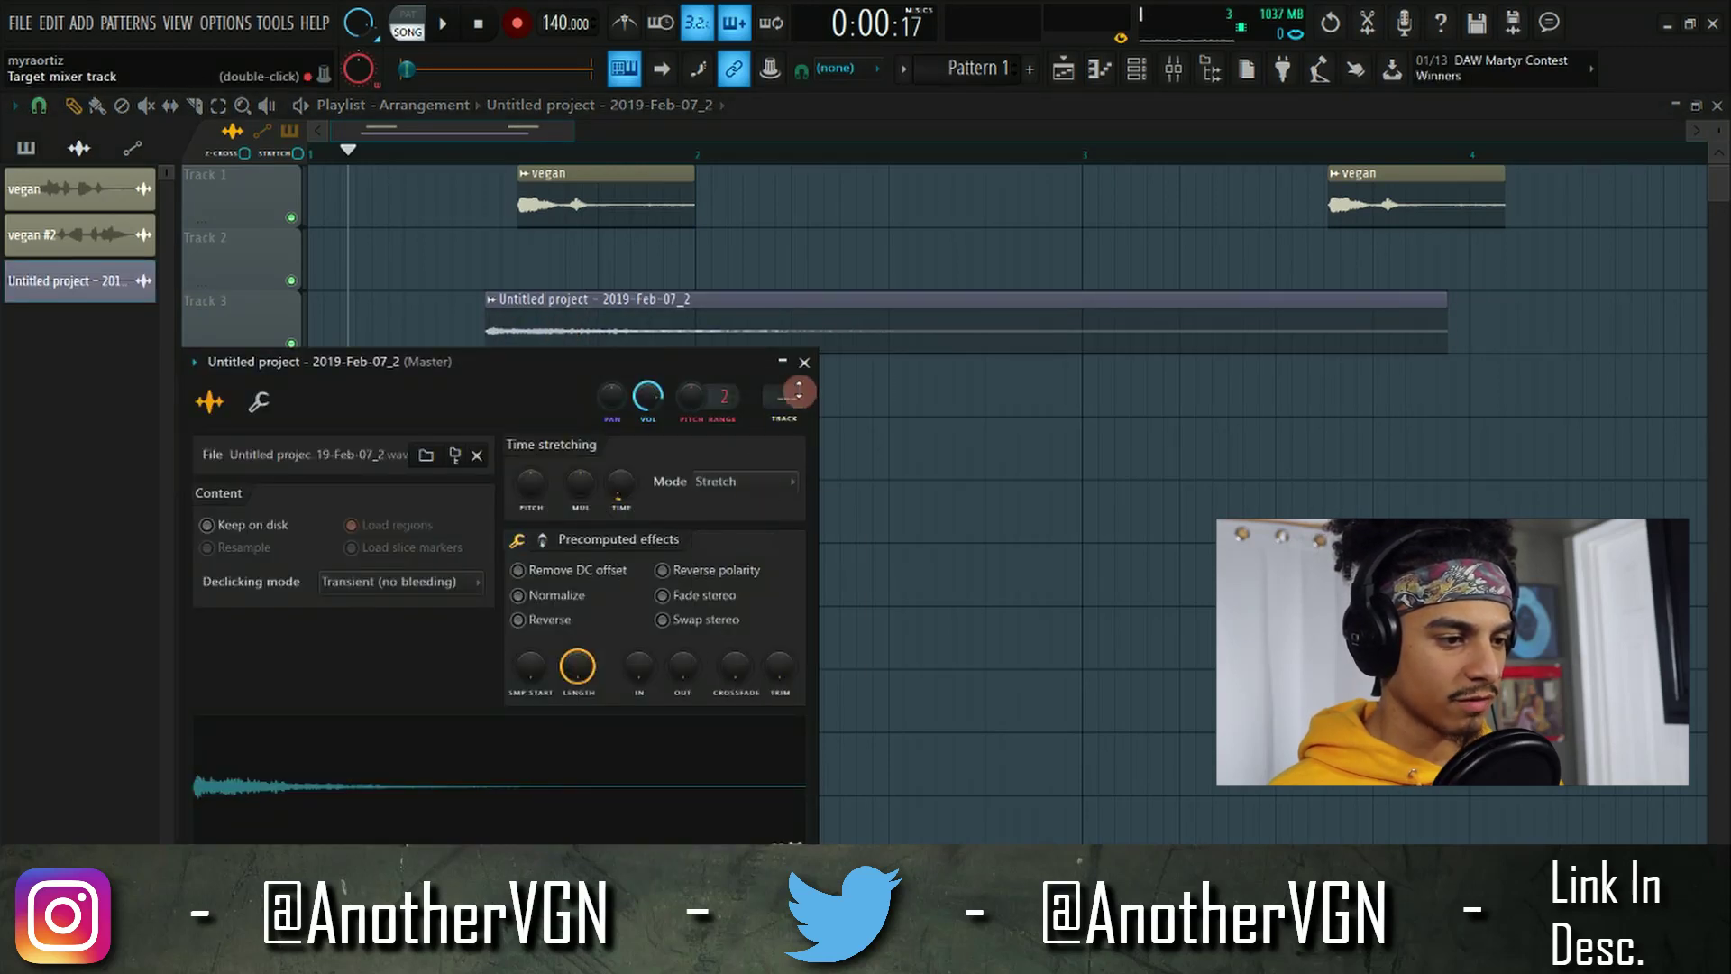
{"action": "left_click", "coordinate": [805, 364]}
Move the recorded clip earlier on Track 3 and reverse its audio.
{"action": "left_click_drag", "start_coordinate": [556, 306], "coordinate": [428, 306]}
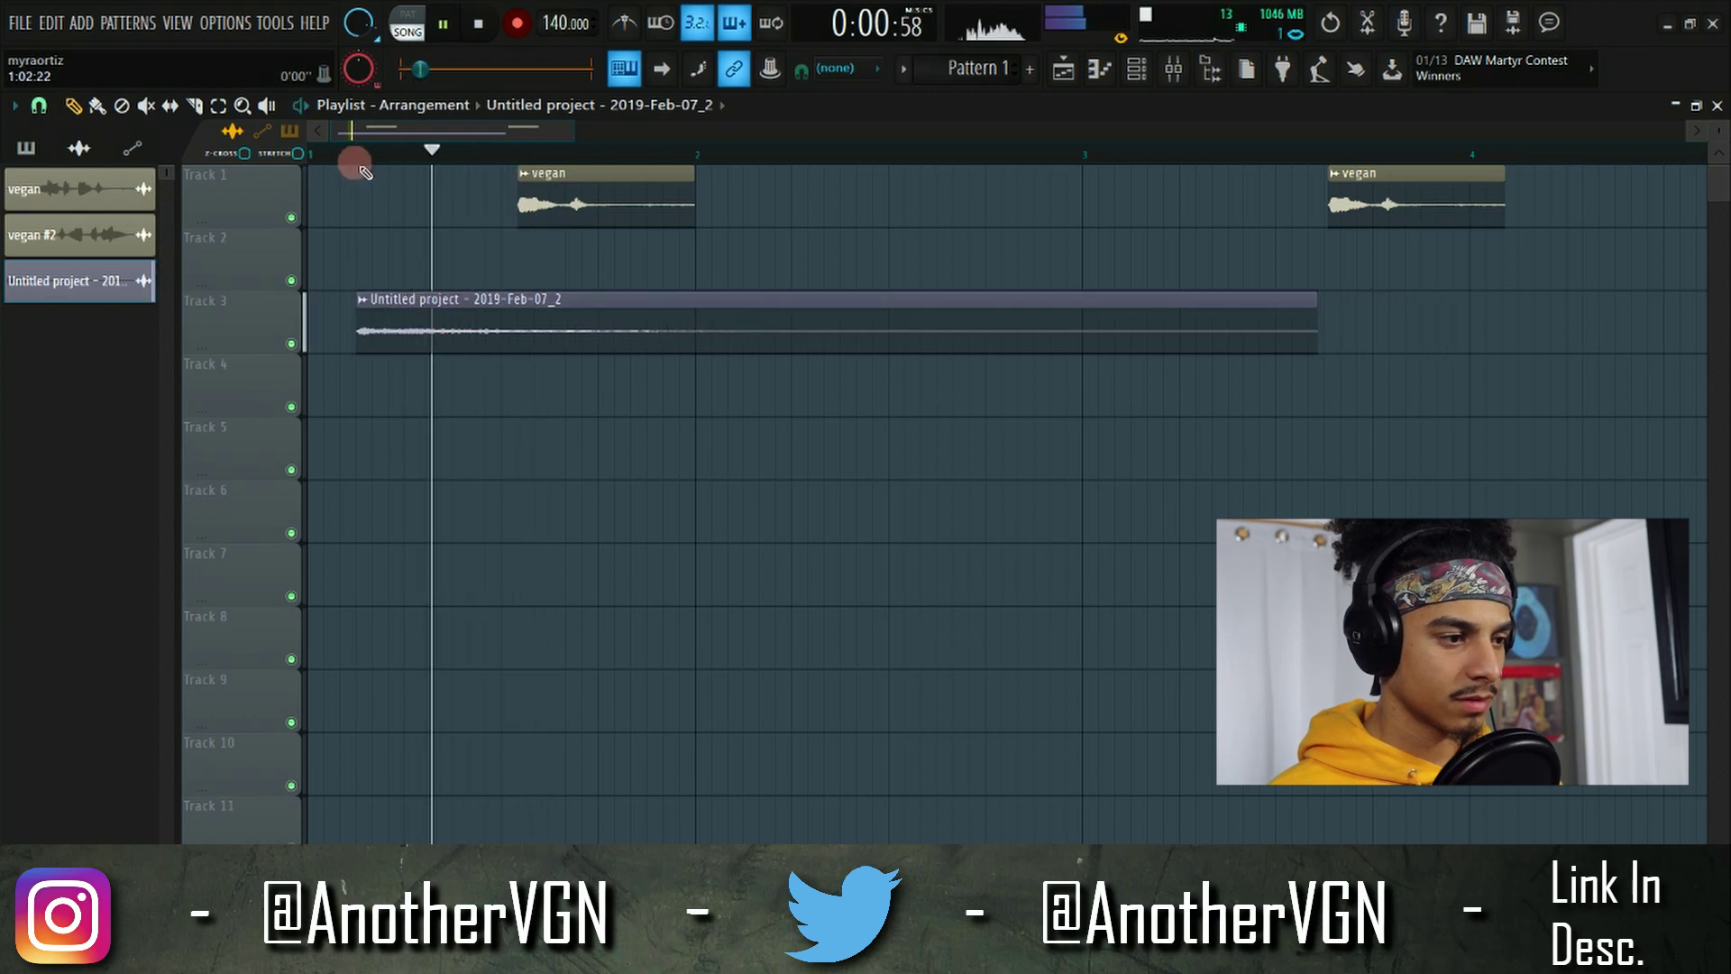
{"action": "double_click", "coordinate": [468, 339]}
{"action": "left_click", "coordinate": [519, 619]}
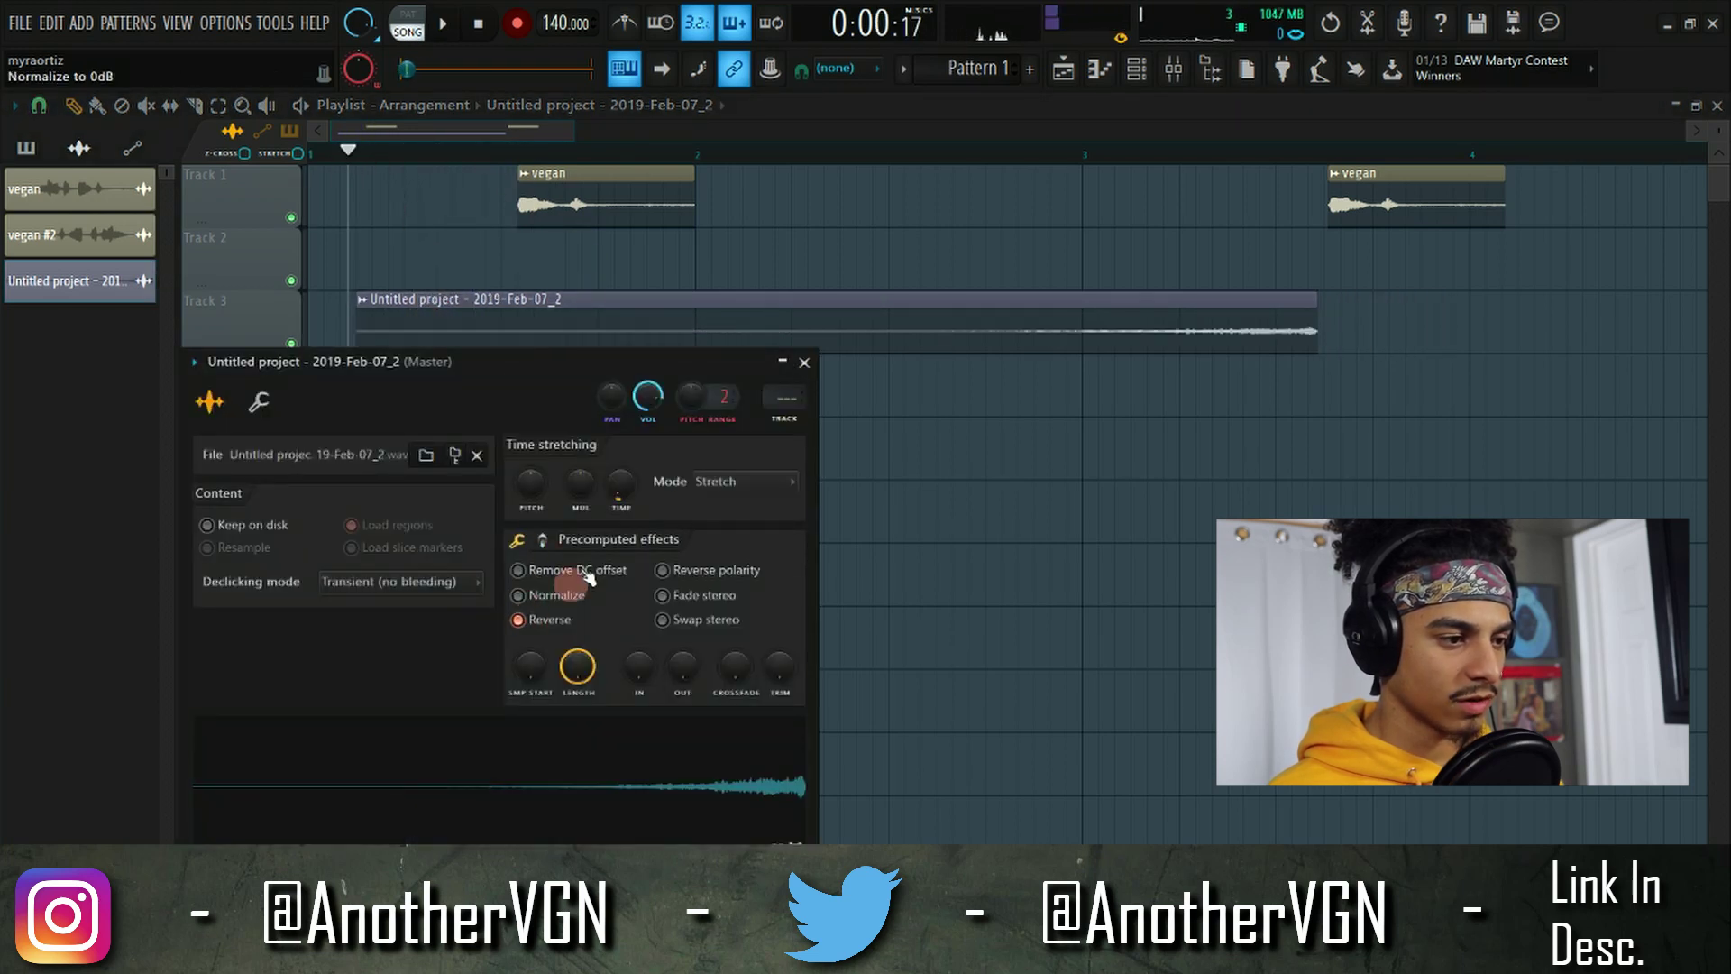
{"action": "left_click", "coordinate": [805, 363]}
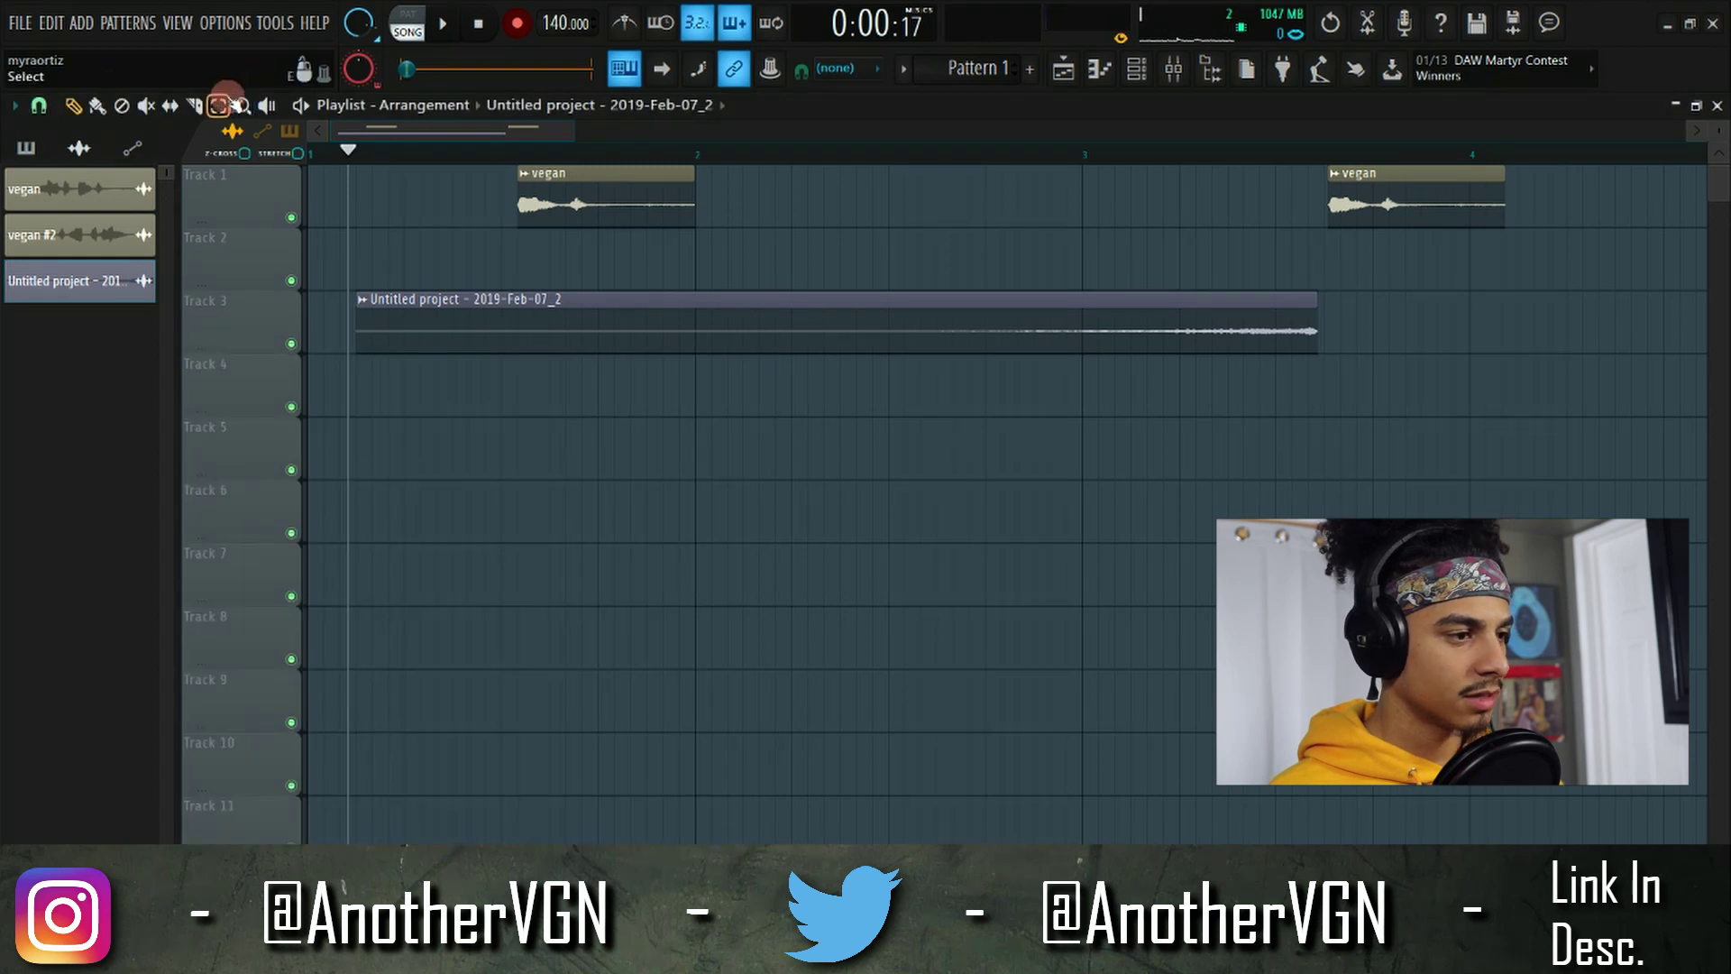
Slice off the reversed clip's start, put the end slice before the vegan clip at Track 2's start, and play it.
{"action": "left_click_drag", "start_coordinate": [1027, 255], "coordinate": [1084, 235]}
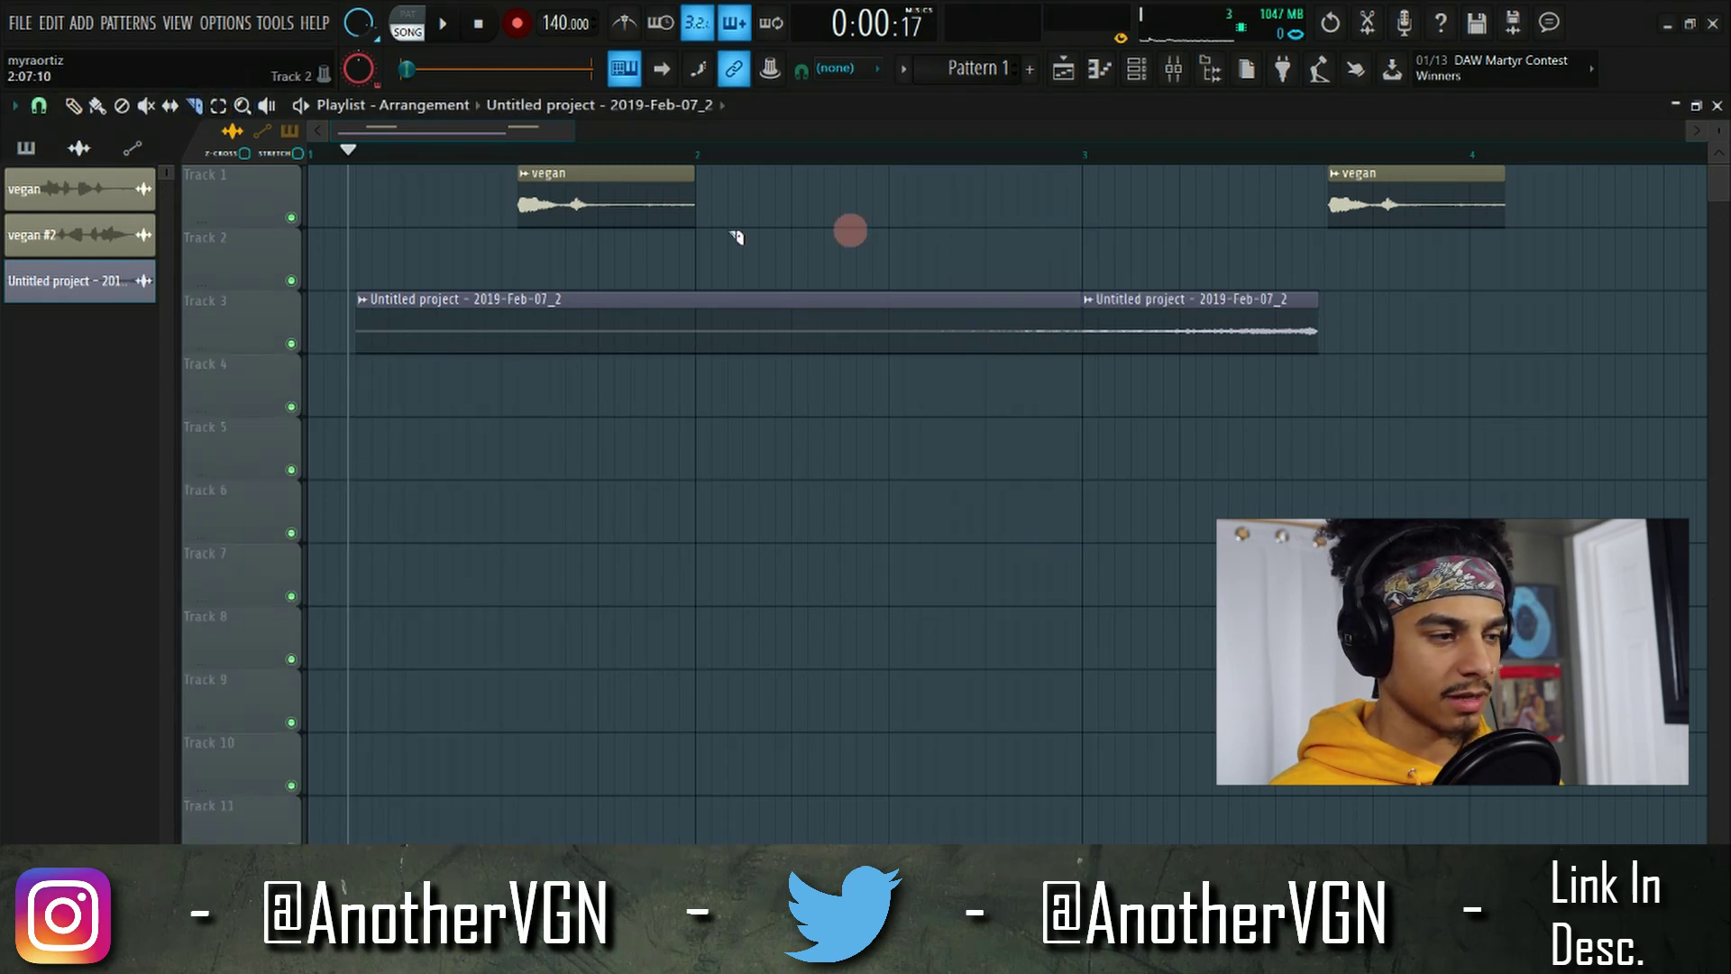
{"action": "right_click", "coordinate": [514, 309]}
{"action": "left_click_drag", "start_coordinate": [1175, 337], "coordinate": [312, 267]}
{"action": "left_click_drag", "start_coordinate": [532, 200], "coordinate": [604, 277]}
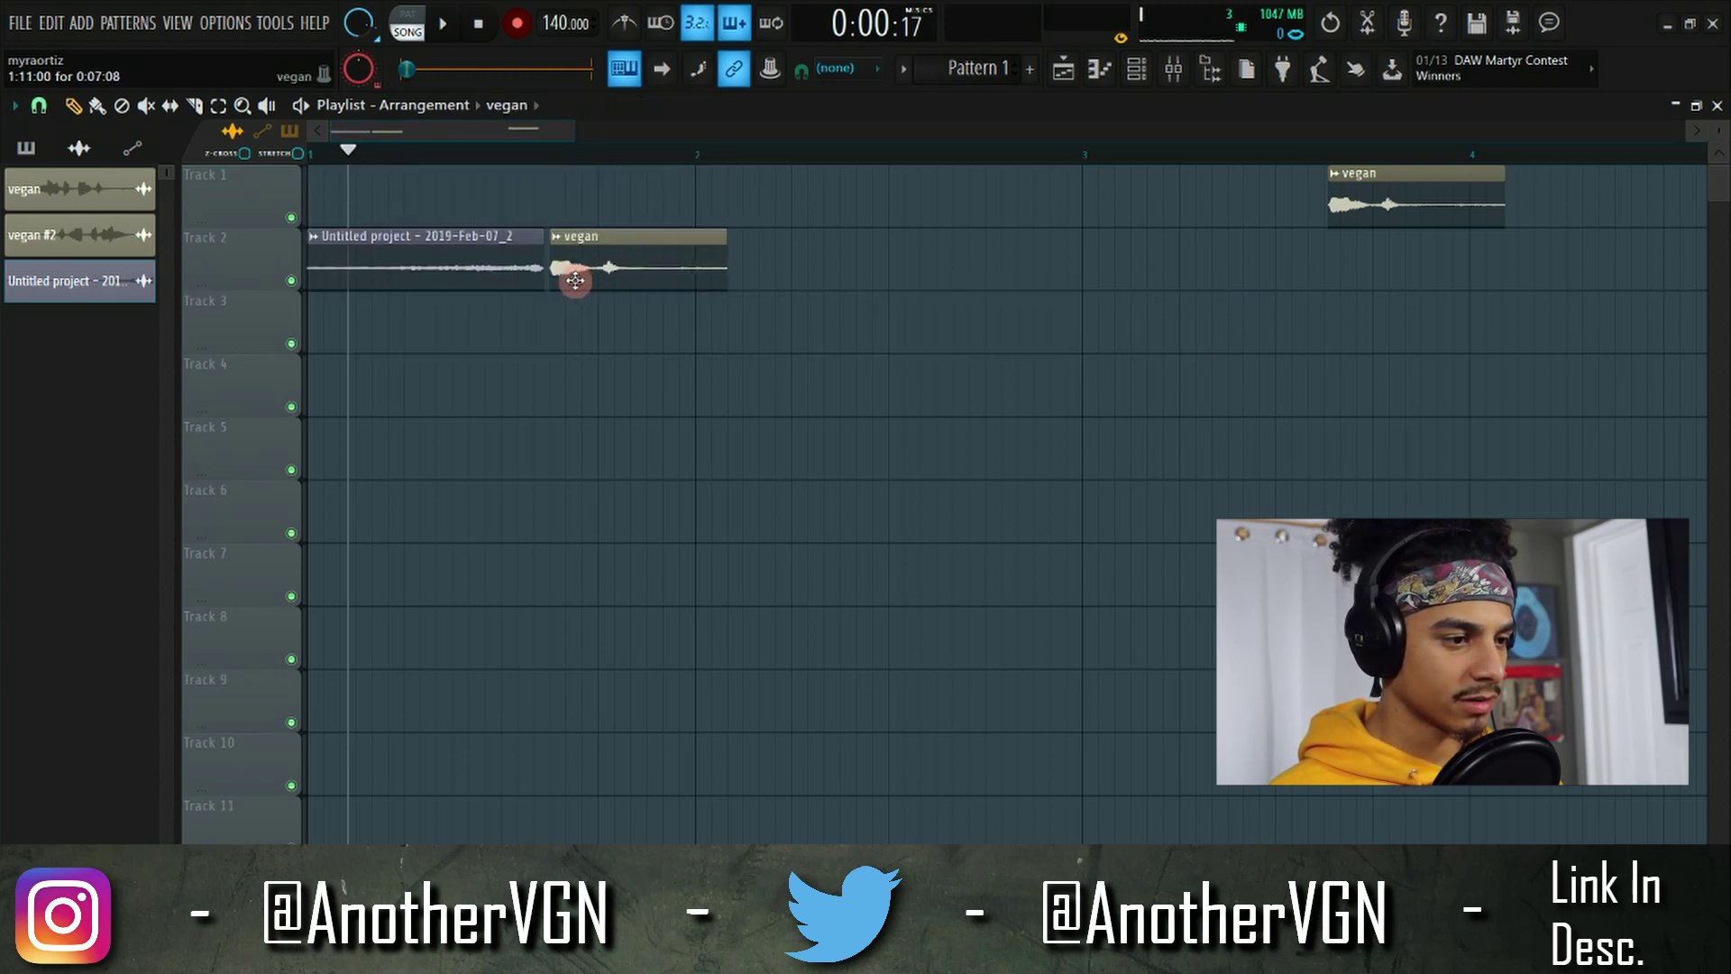
{"action": "left_click_drag", "start_coordinate": [449, 174], "coordinate": [294, 154]}
{"action": "right_click", "coordinate": [408, 215]}
{"action": "key", "text": "space"}
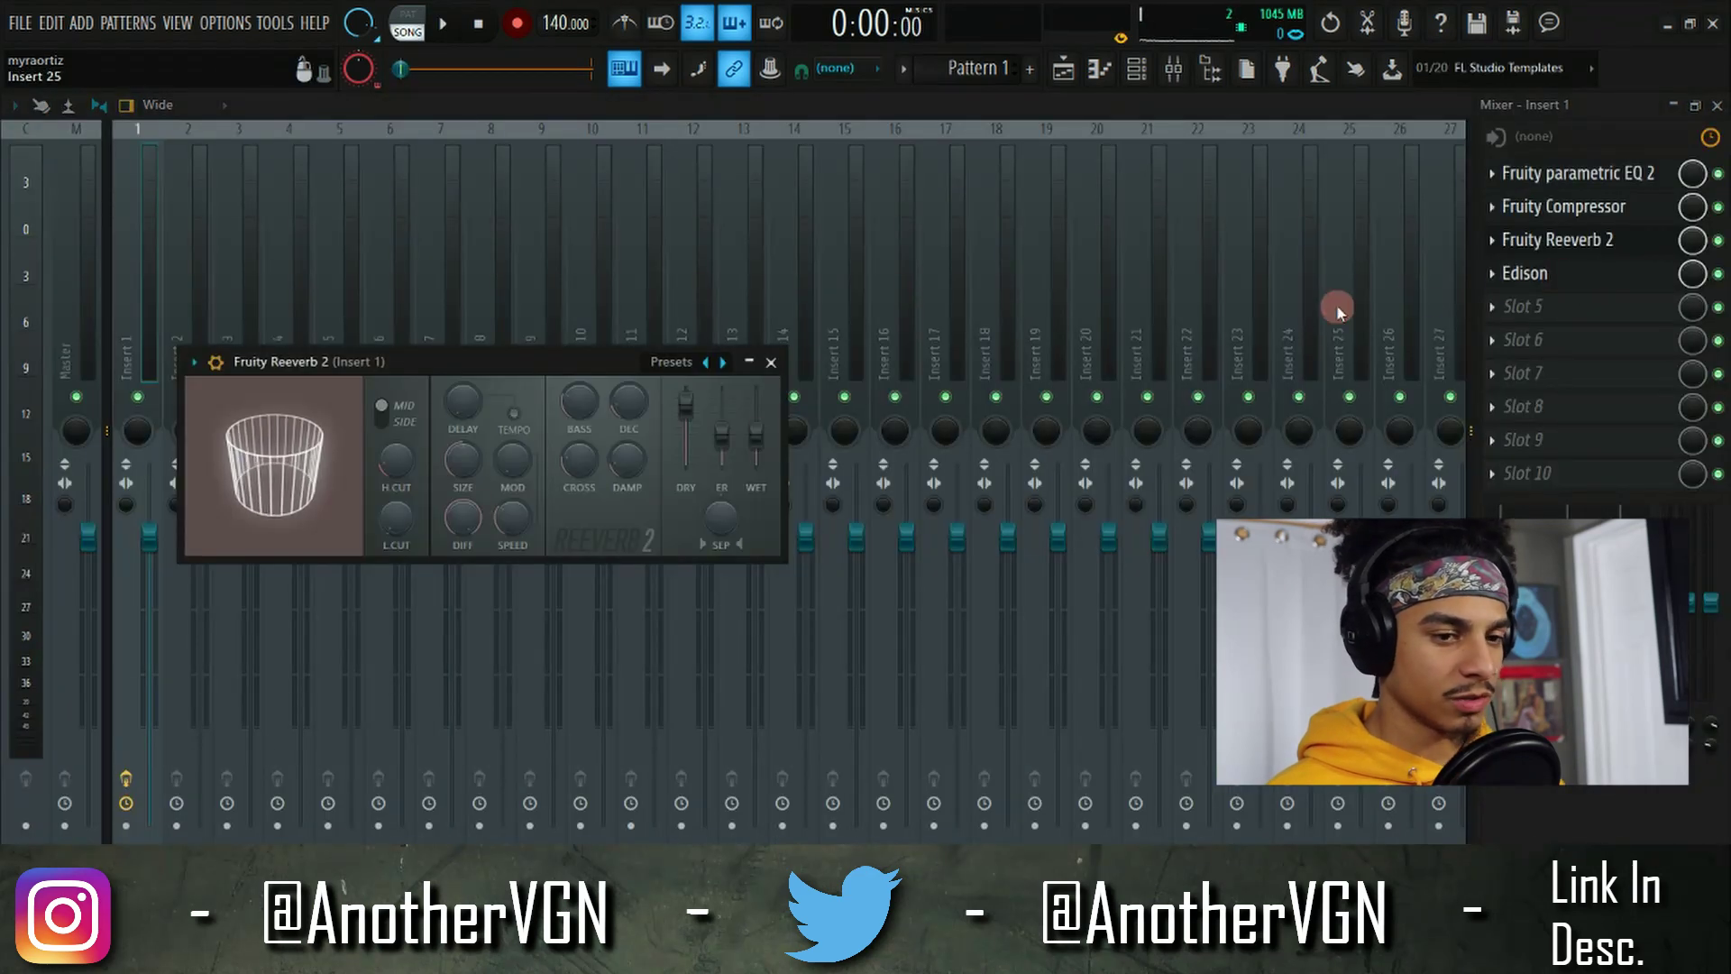
Bring up the mixer and channel rack, nudging the channel list window down.
{"action": "left_click", "coordinate": [1544, 273]}
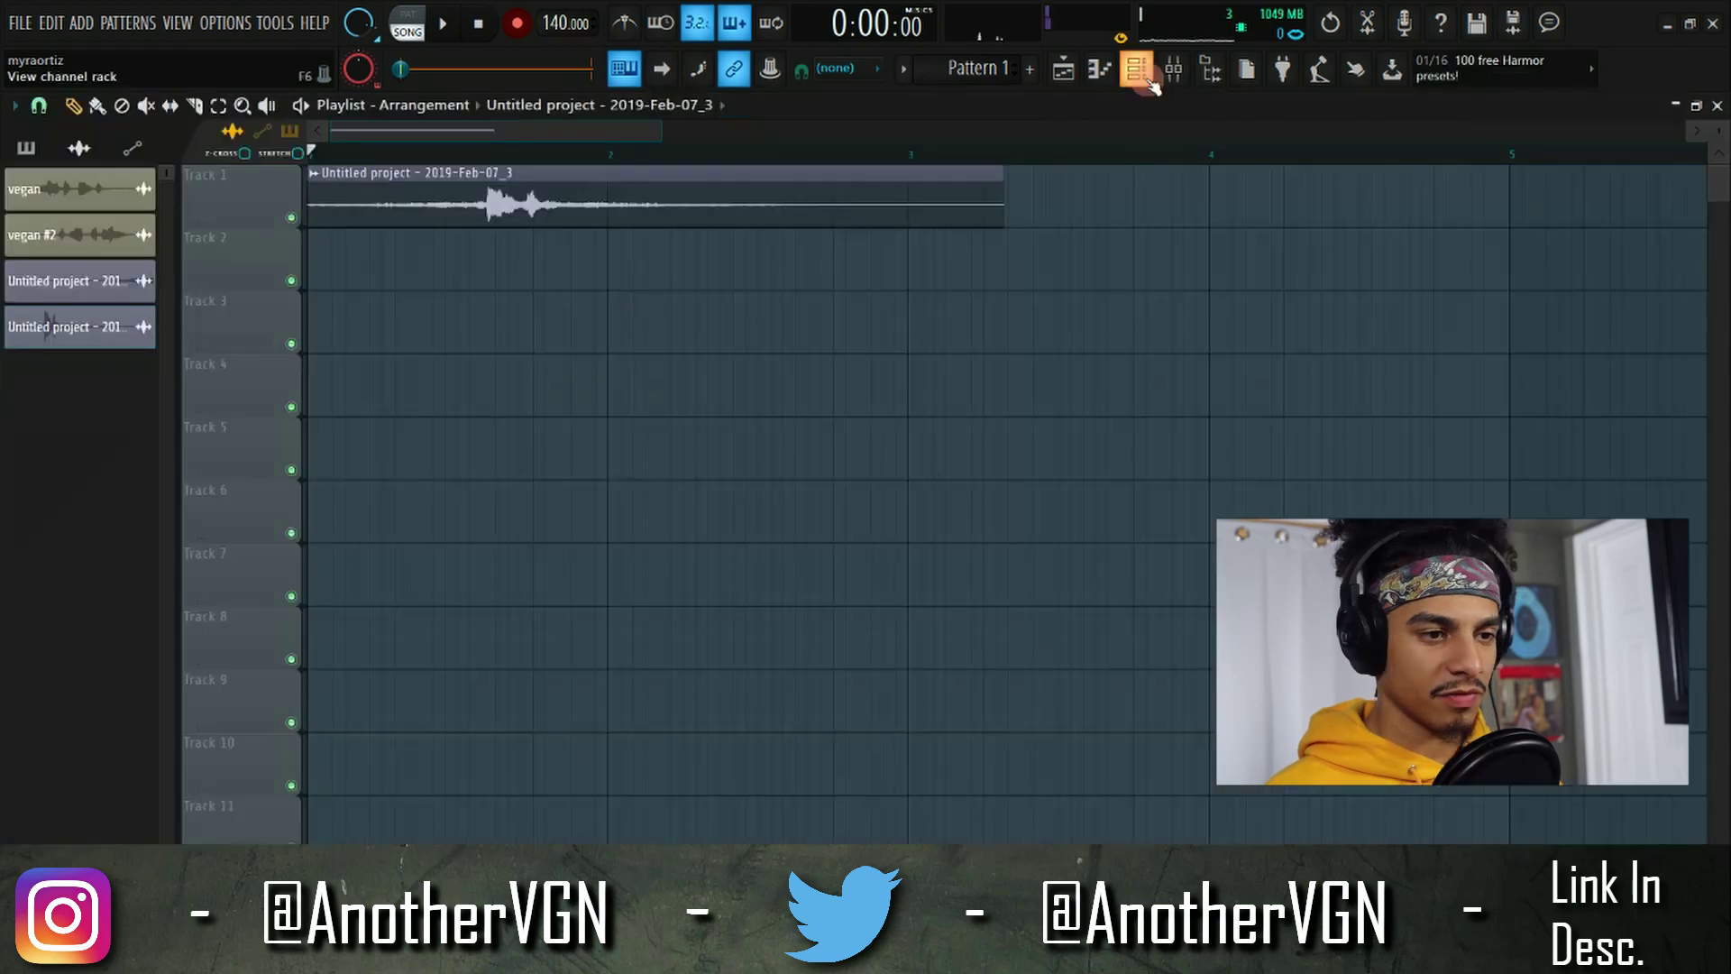
{"action": "left_click", "coordinate": [1136, 69]}
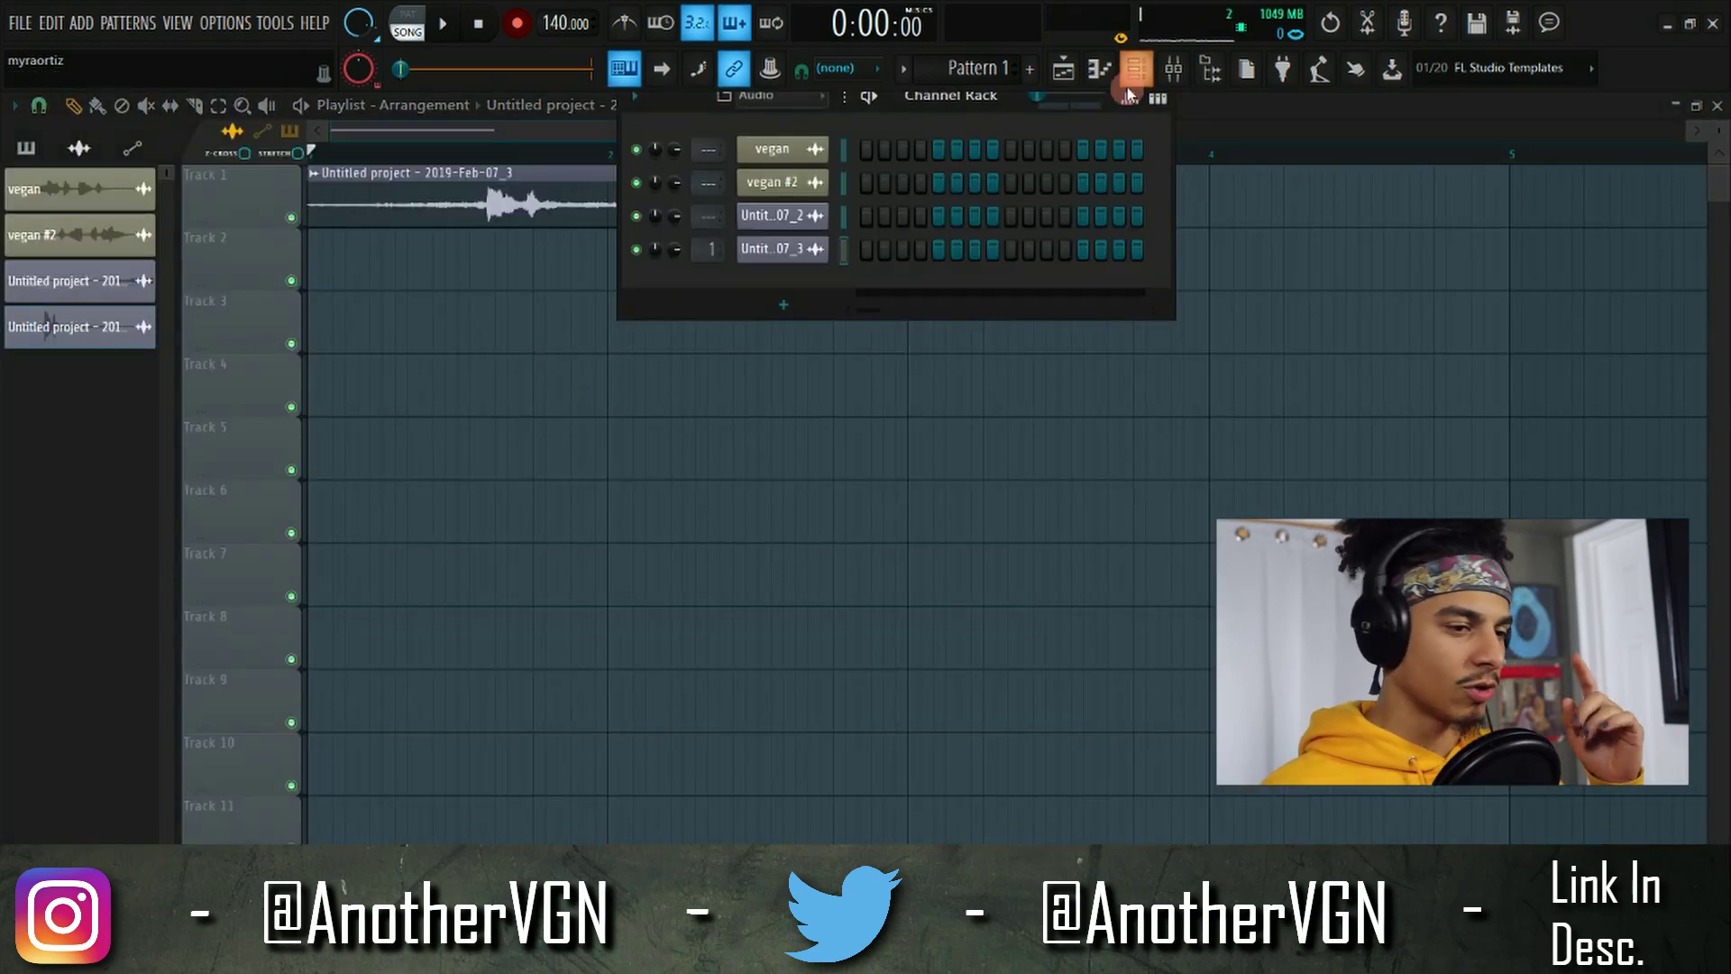
{"action": "left_click_drag", "start_coordinate": [1004, 99], "coordinate": [1052, 133]}
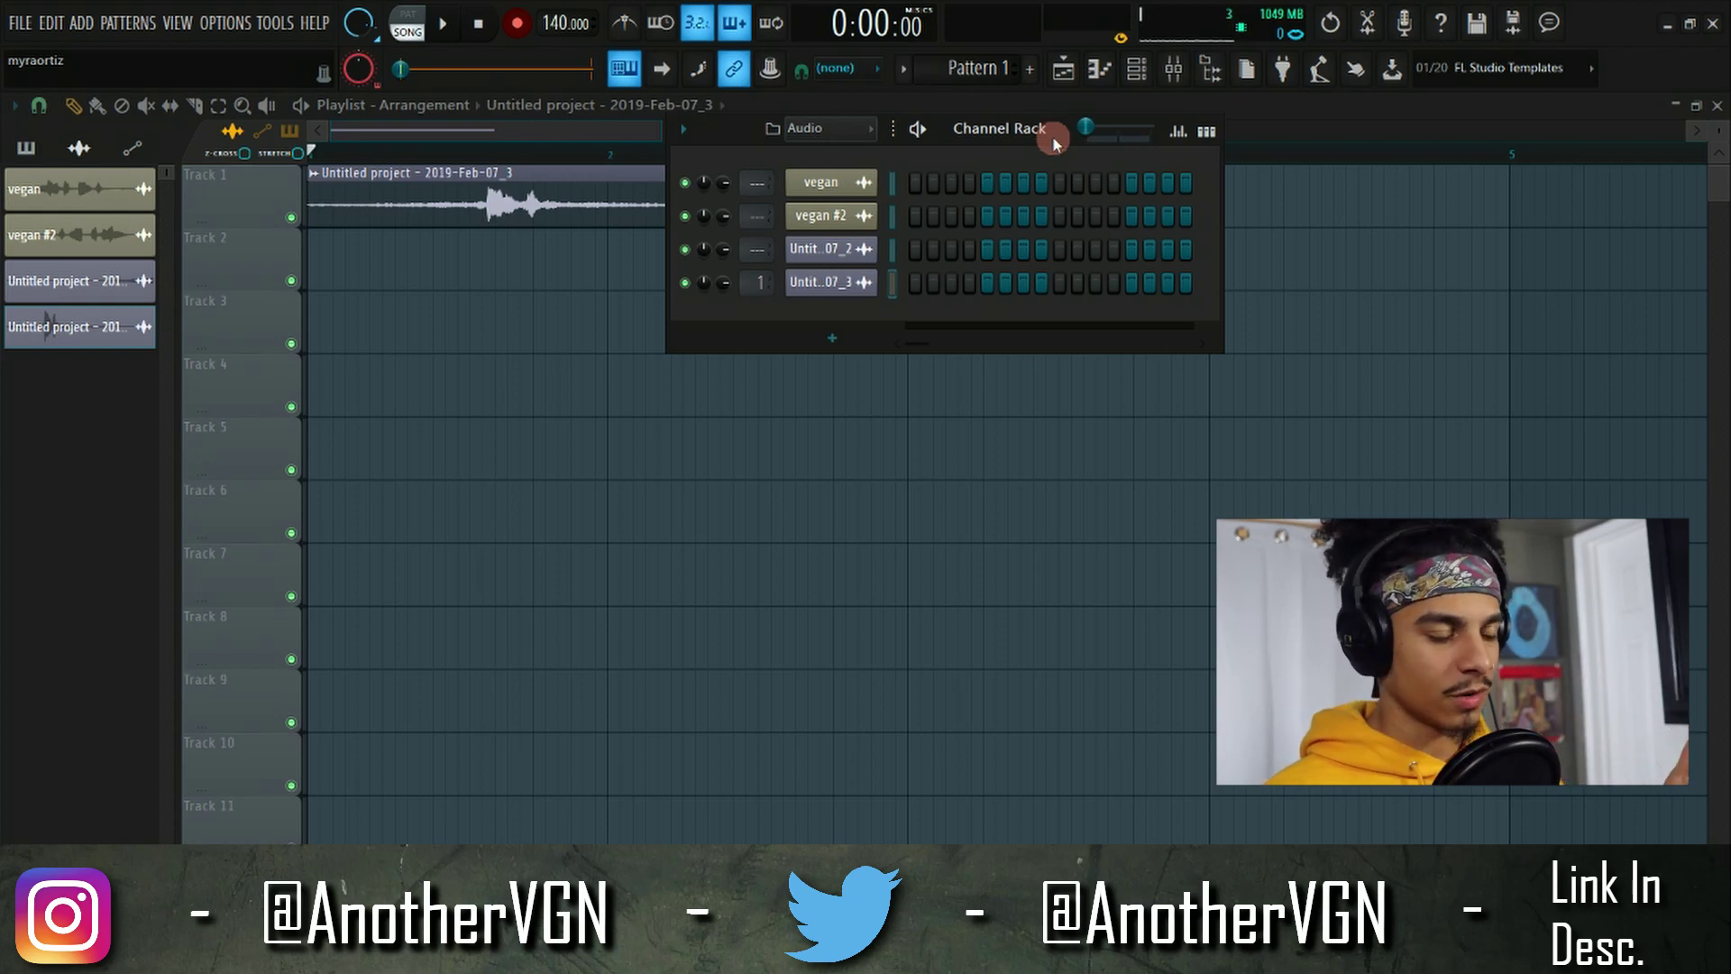
Close the mixer, piano roll and channel rack so only the playlist with the Track 1 clip shows.
{"action": "left_click", "coordinate": [1173, 70]}
{"action": "left_click", "coordinate": [1101, 77]}
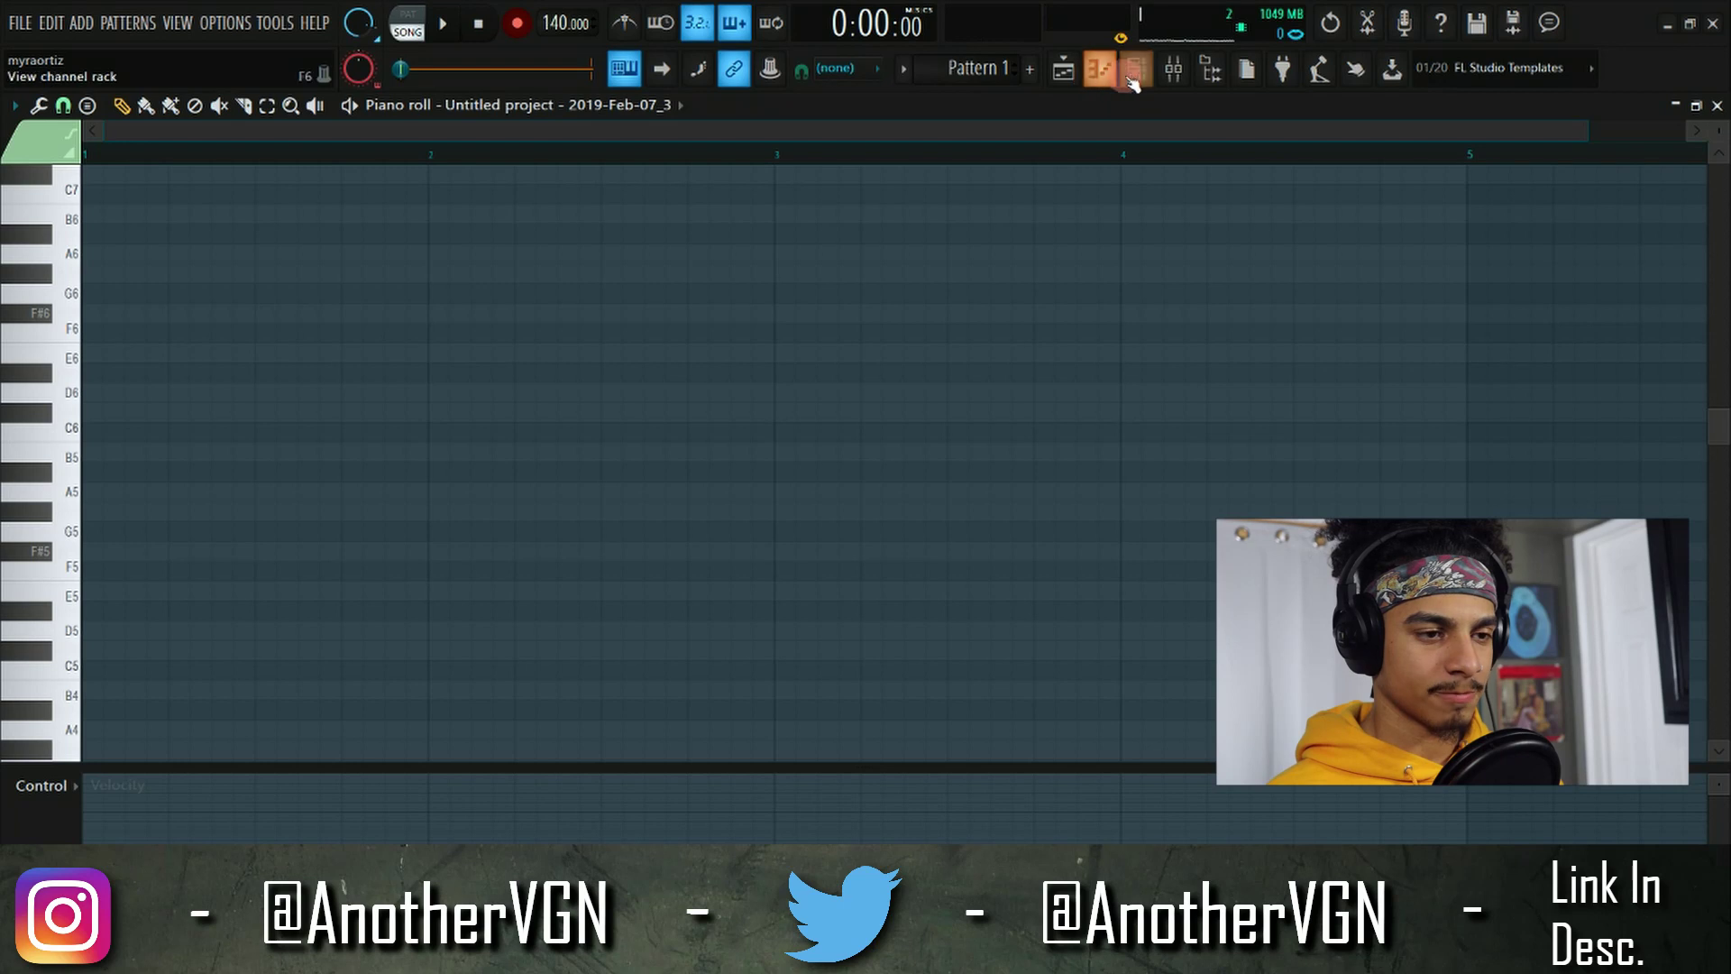
{"action": "left_click", "coordinate": [1132, 79]}
{"action": "left_click", "coordinate": [1064, 72]}
{"action": "scroll", "coordinate": [451, 142], "scroll_direction": "up", "scroll_amount": 1}
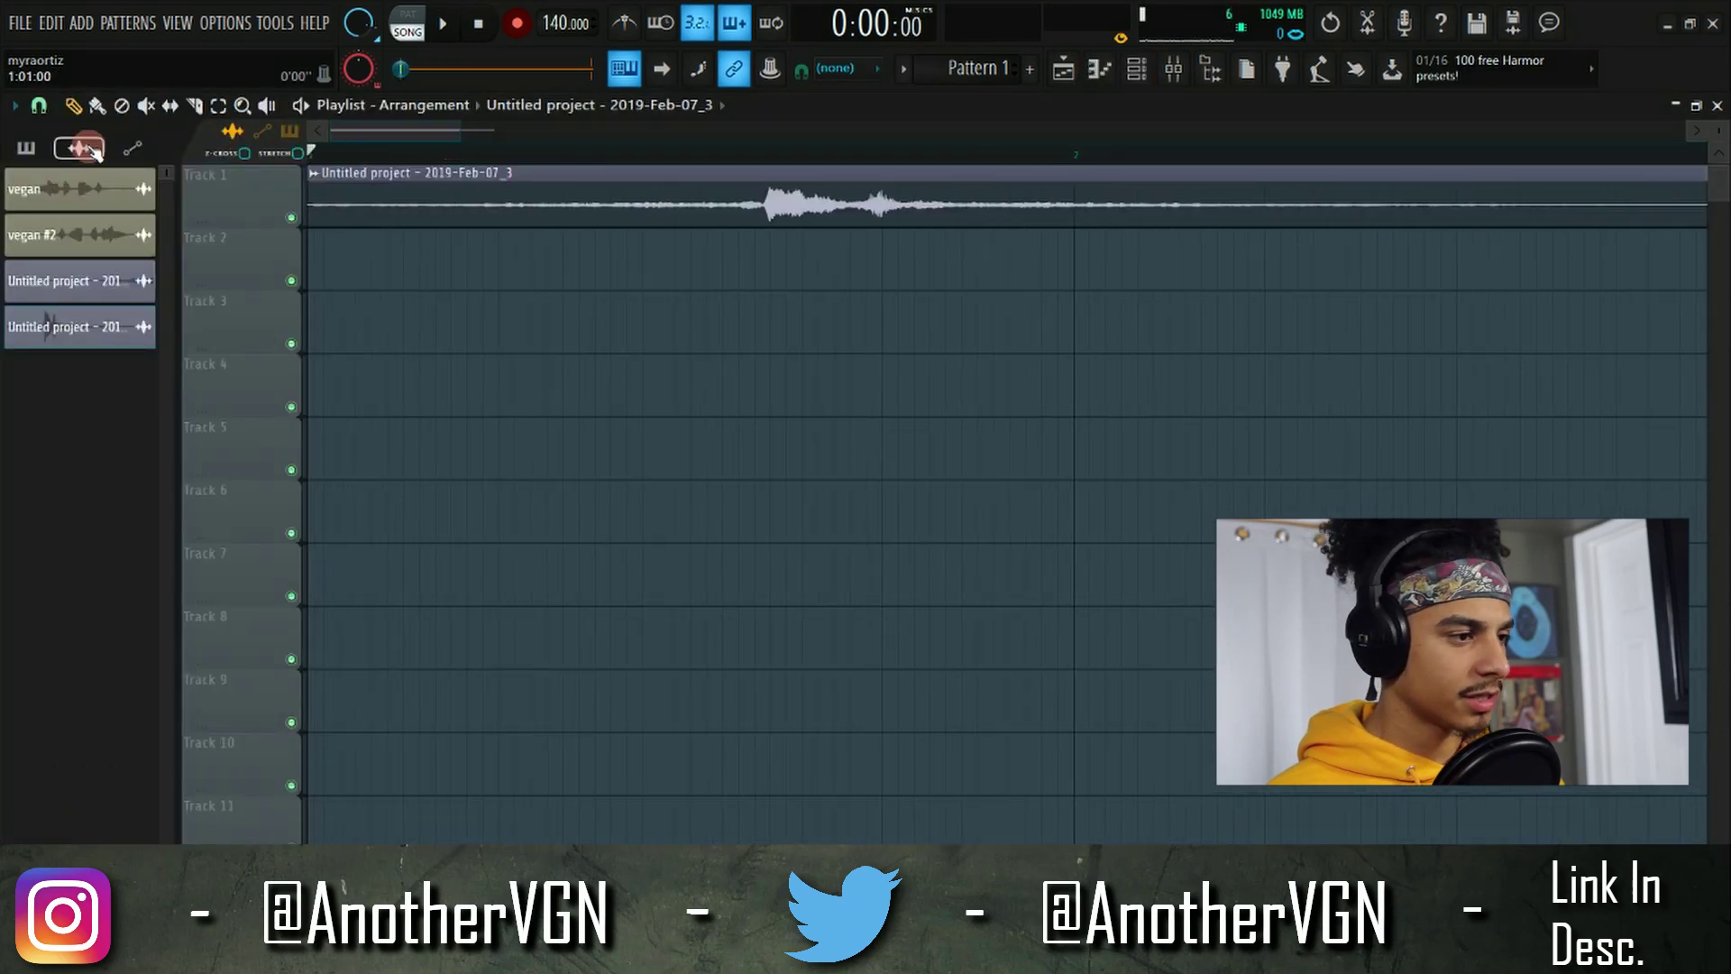
Set a finer snap and slice the vocal clip on Track 1, previewing playback.
{"action": "left_click", "coordinate": [57, 111]}
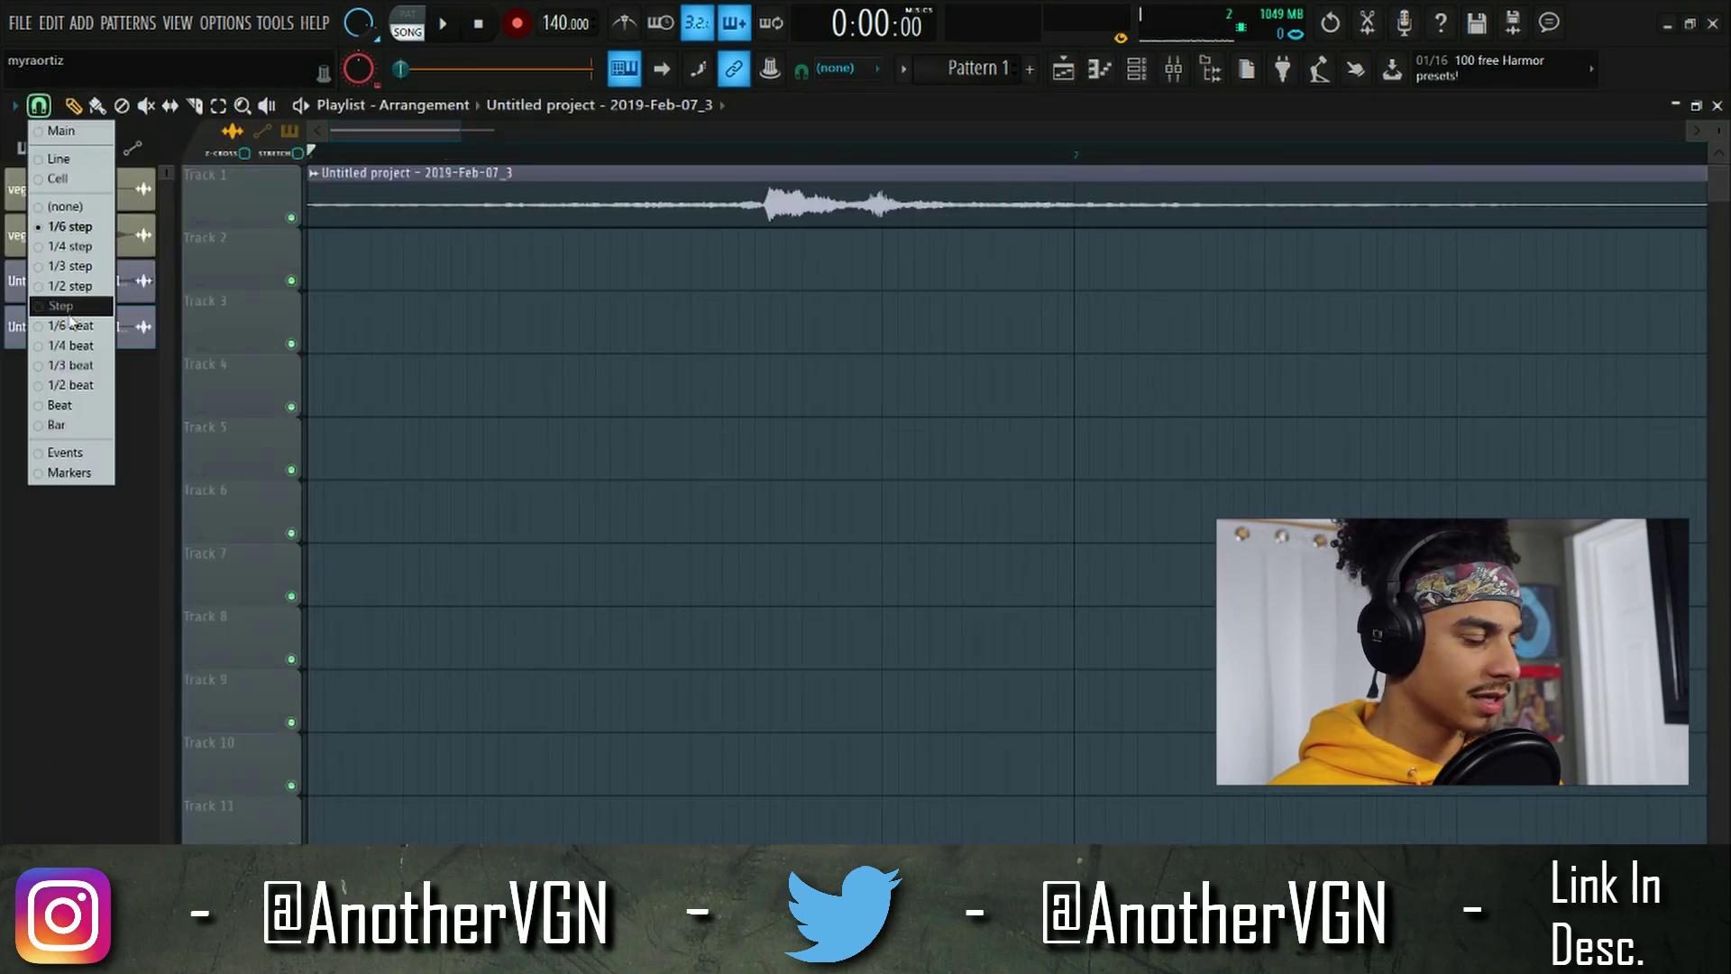
{"action": "left_click", "coordinate": [70, 286]}
{"action": "left_click", "coordinate": [782, 288]}
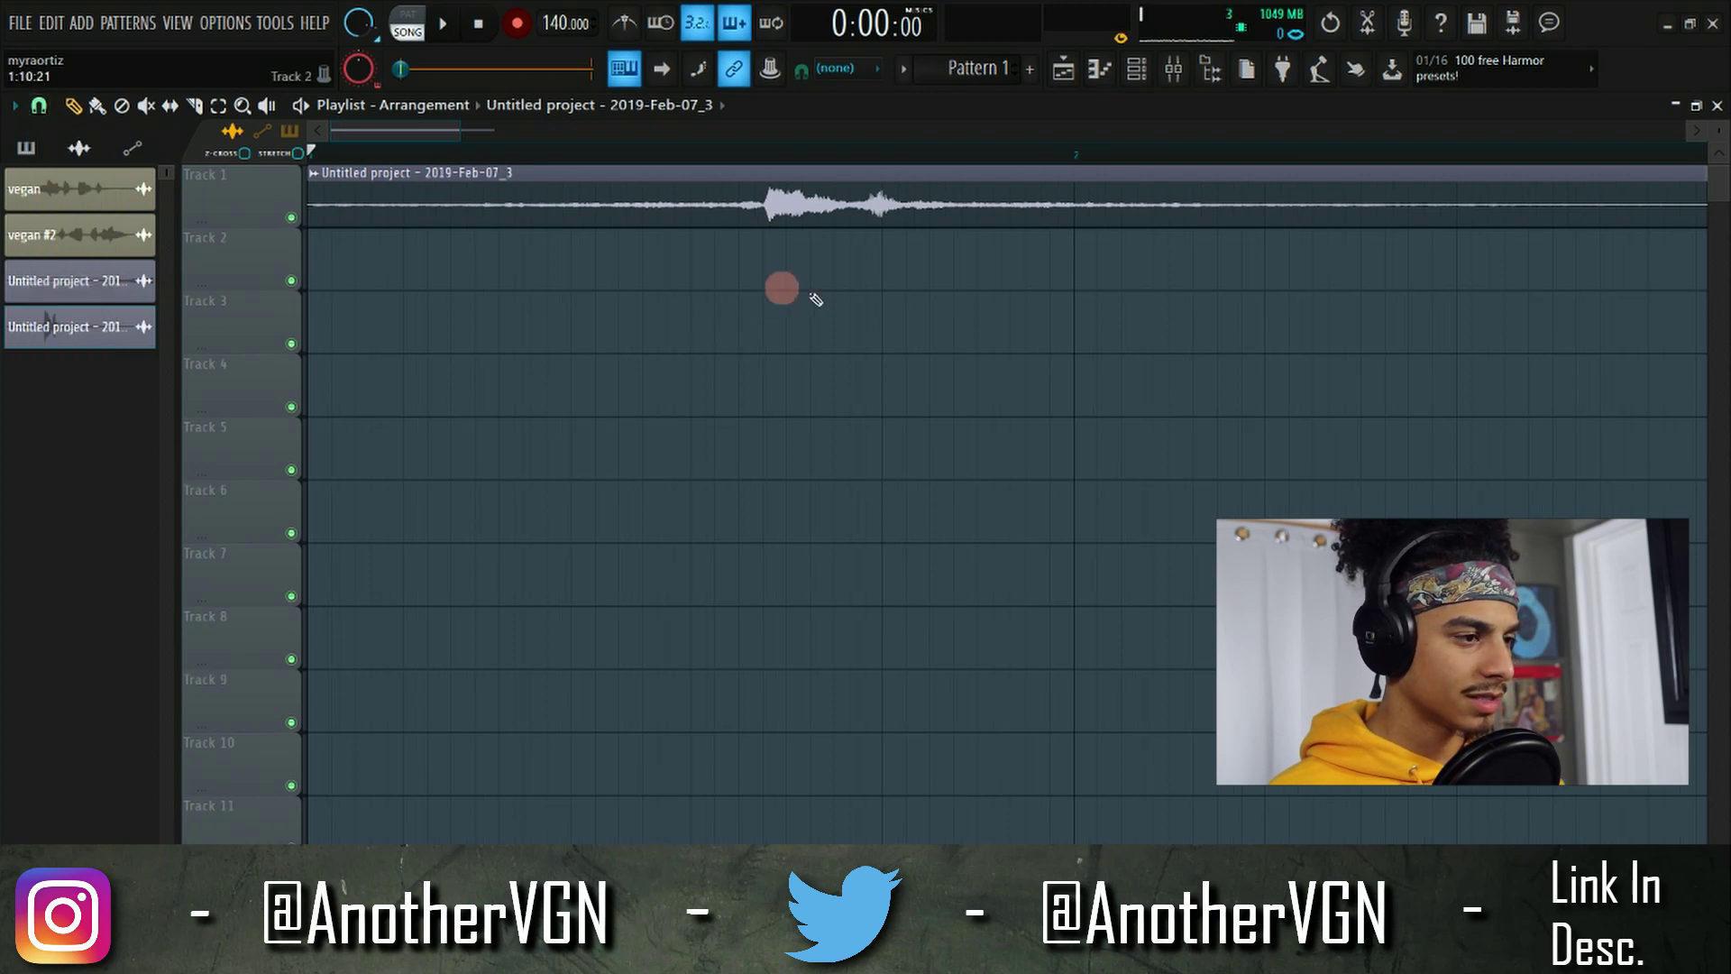
{"action": "key", "text": "space"}
{"action": "key", "text": "space"}
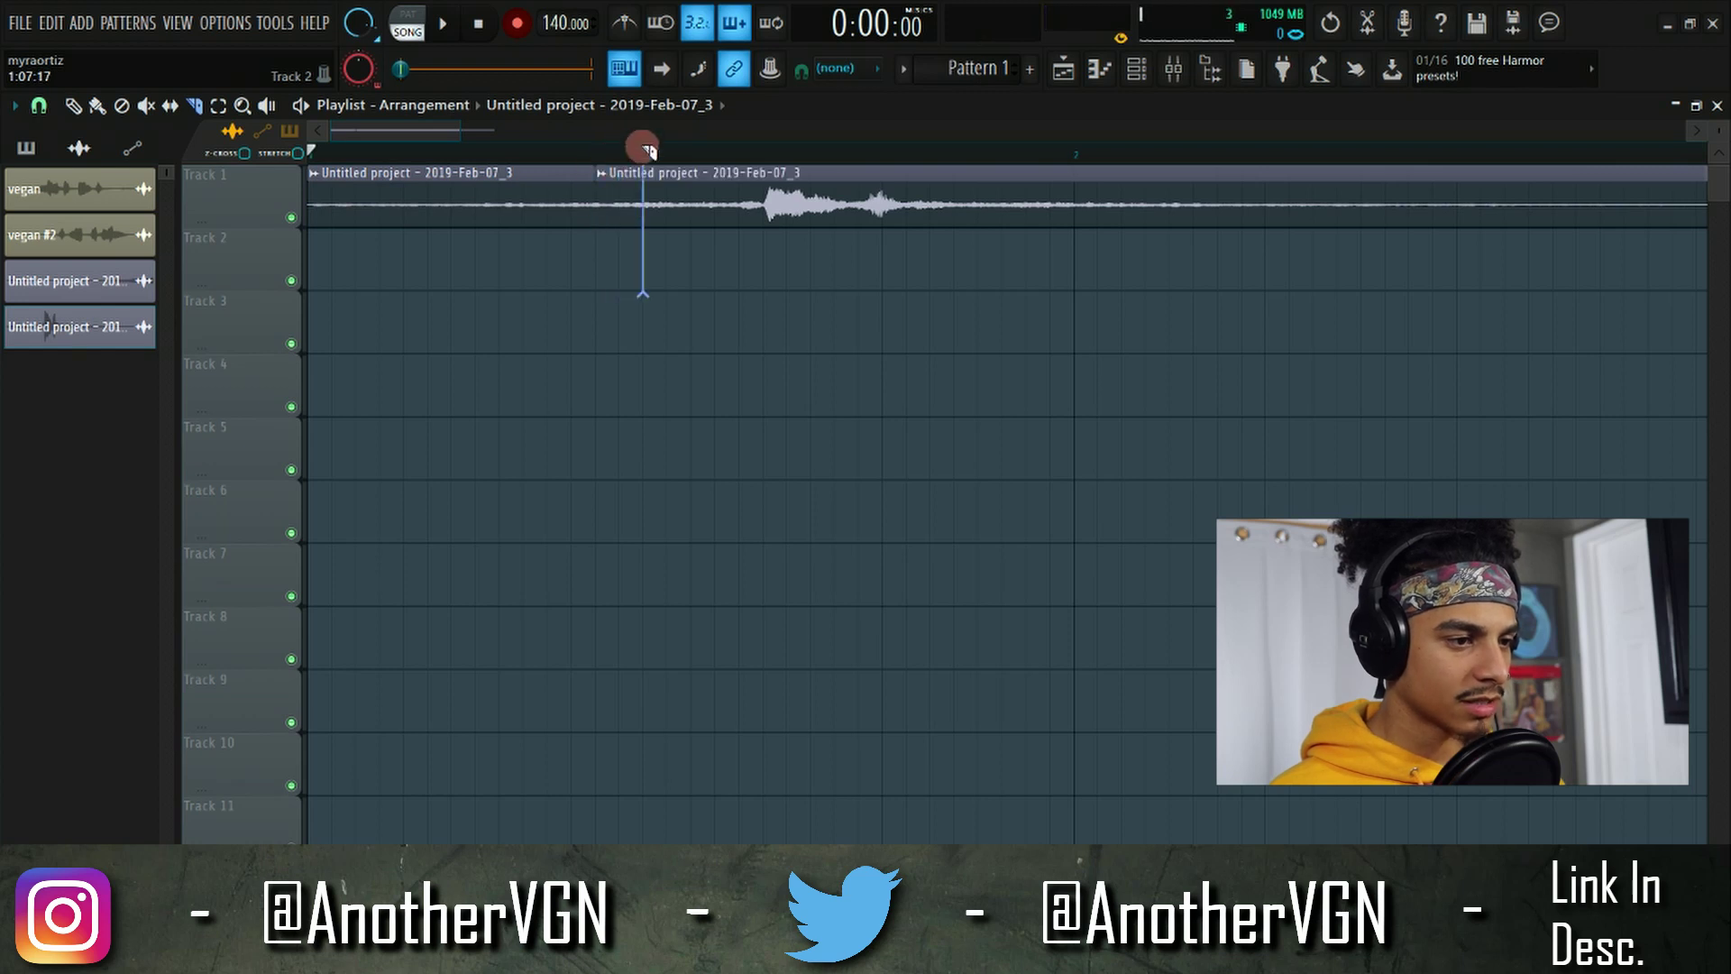
{"action": "left_click", "coordinate": [78, 105]}
Delete the two short leftover slices, then select both remaining vocal clips and bring up the mixer.
{"action": "key", "text": "space"}
{"action": "right_click", "coordinate": [607, 198]}
{"action": "key", "text": "space"}
{"action": "key", "text": "space"}
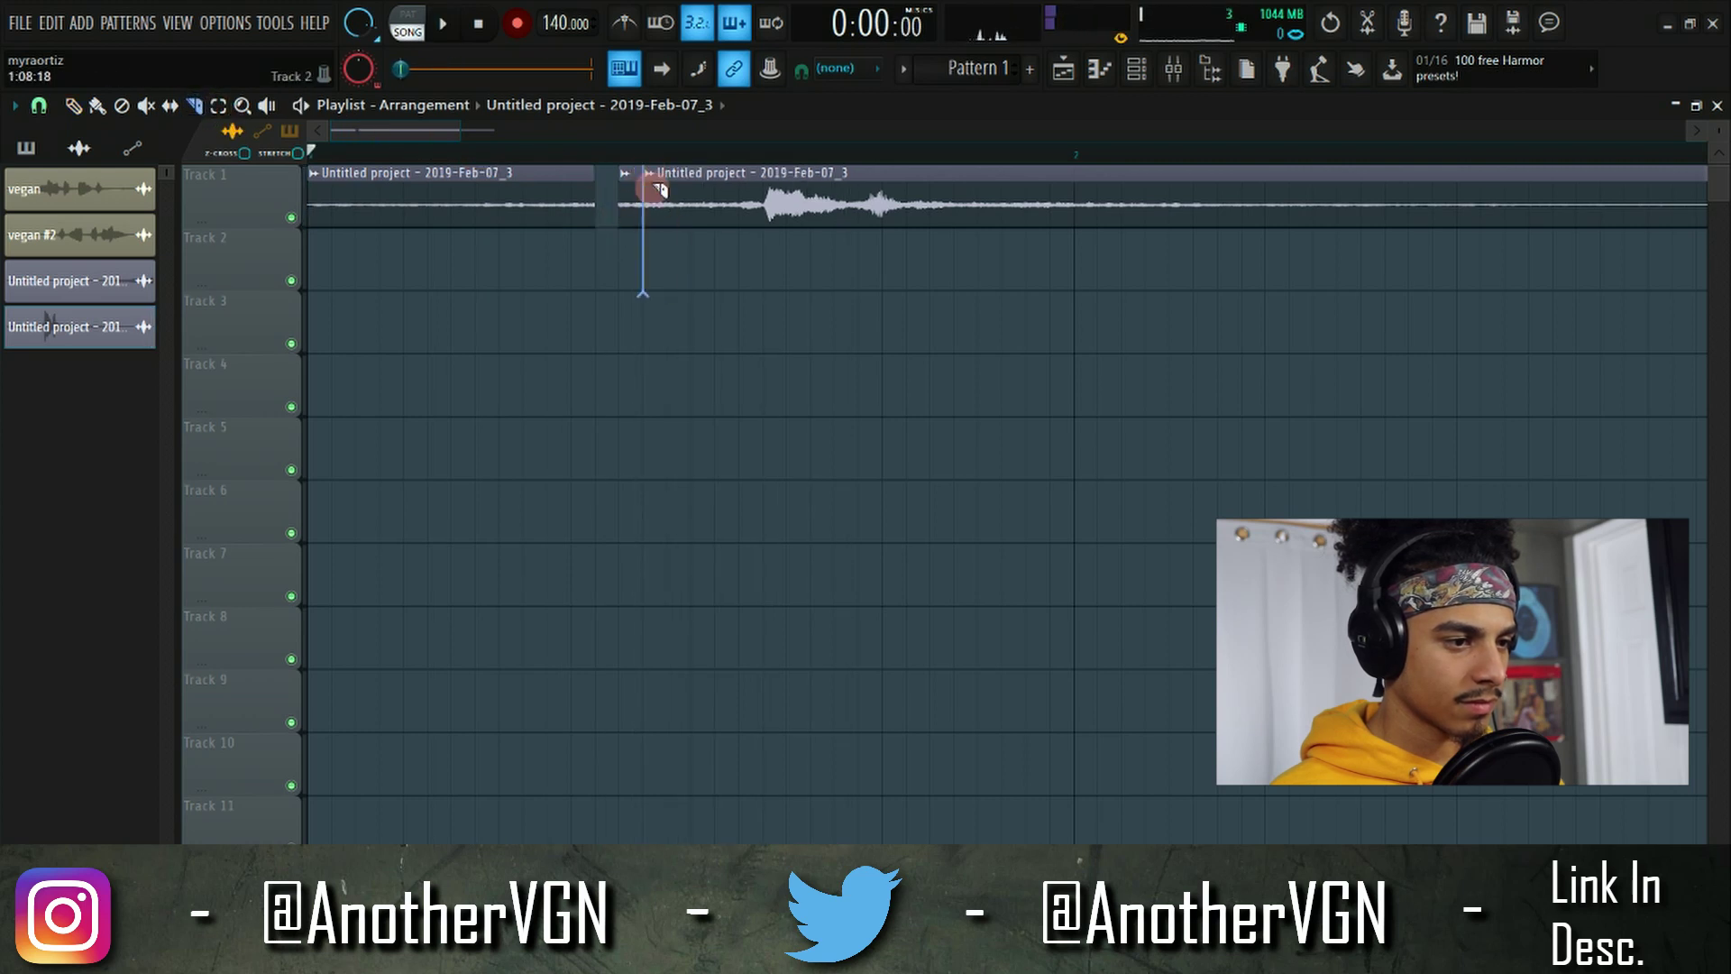
{"action": "key", "text": "space"}
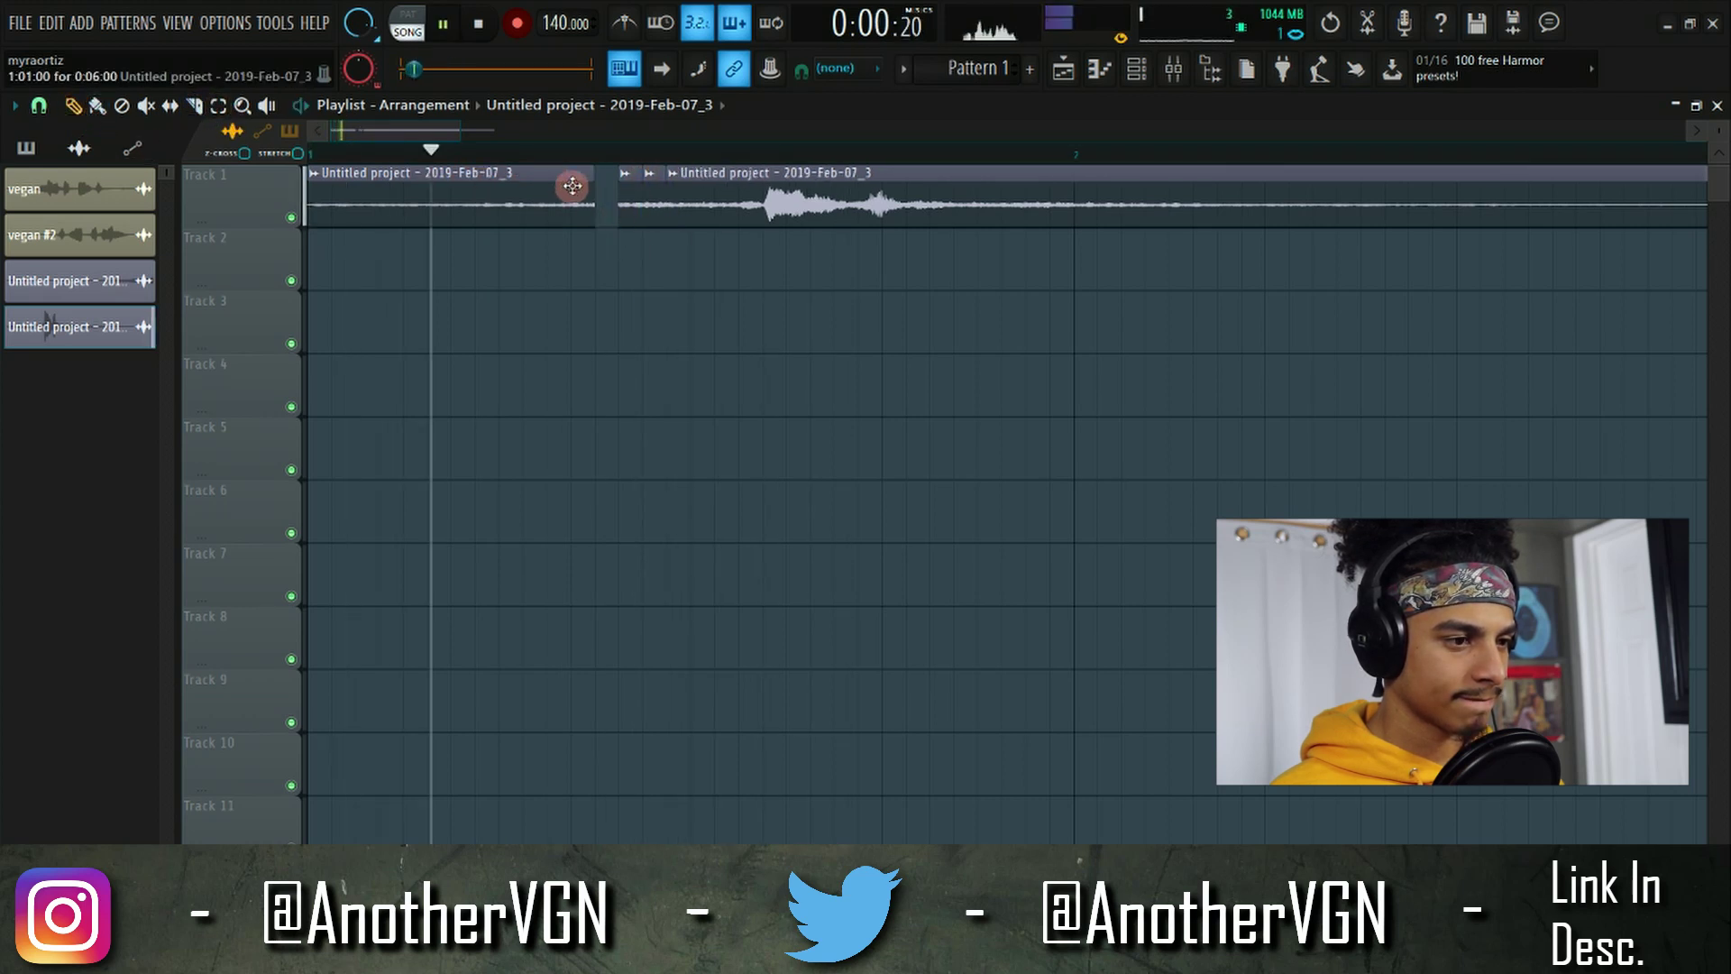
{"action": "right_click", "coordinate": [654, 196]}
{"action": "key", "text": "space"}
{"action": "key", "text": "space"}
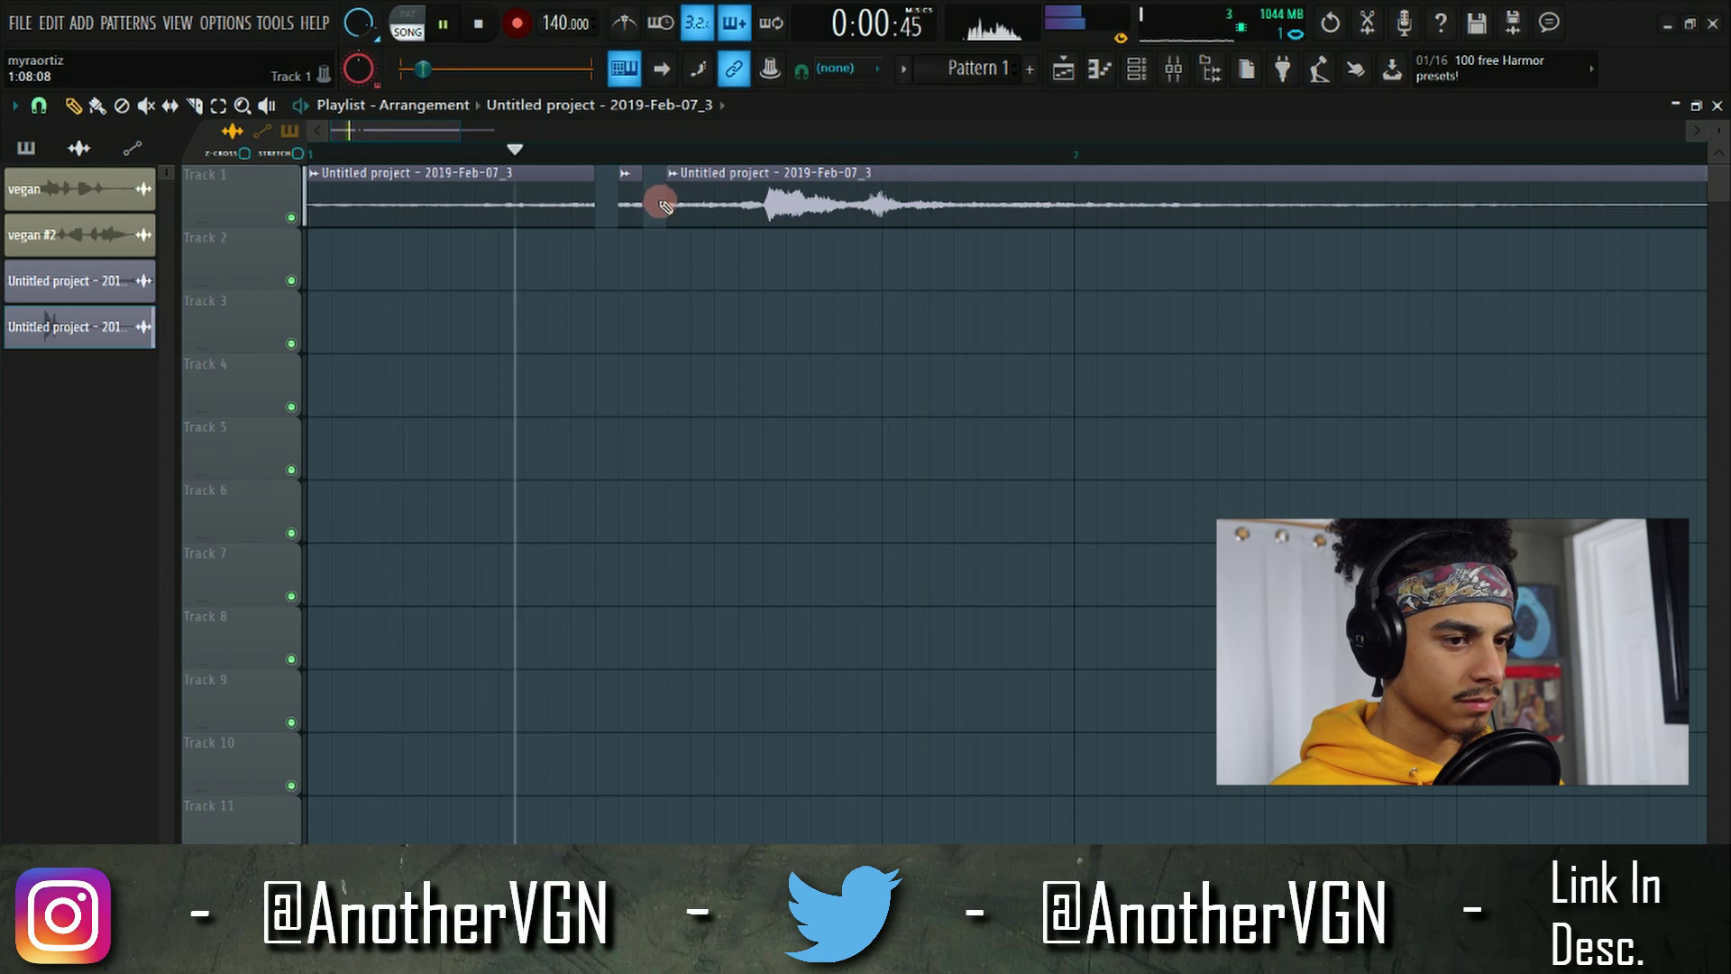
{"action": "scroll", "coordinate": [654, 198], "scroll_direction": "down", "scroll_amount": 6}
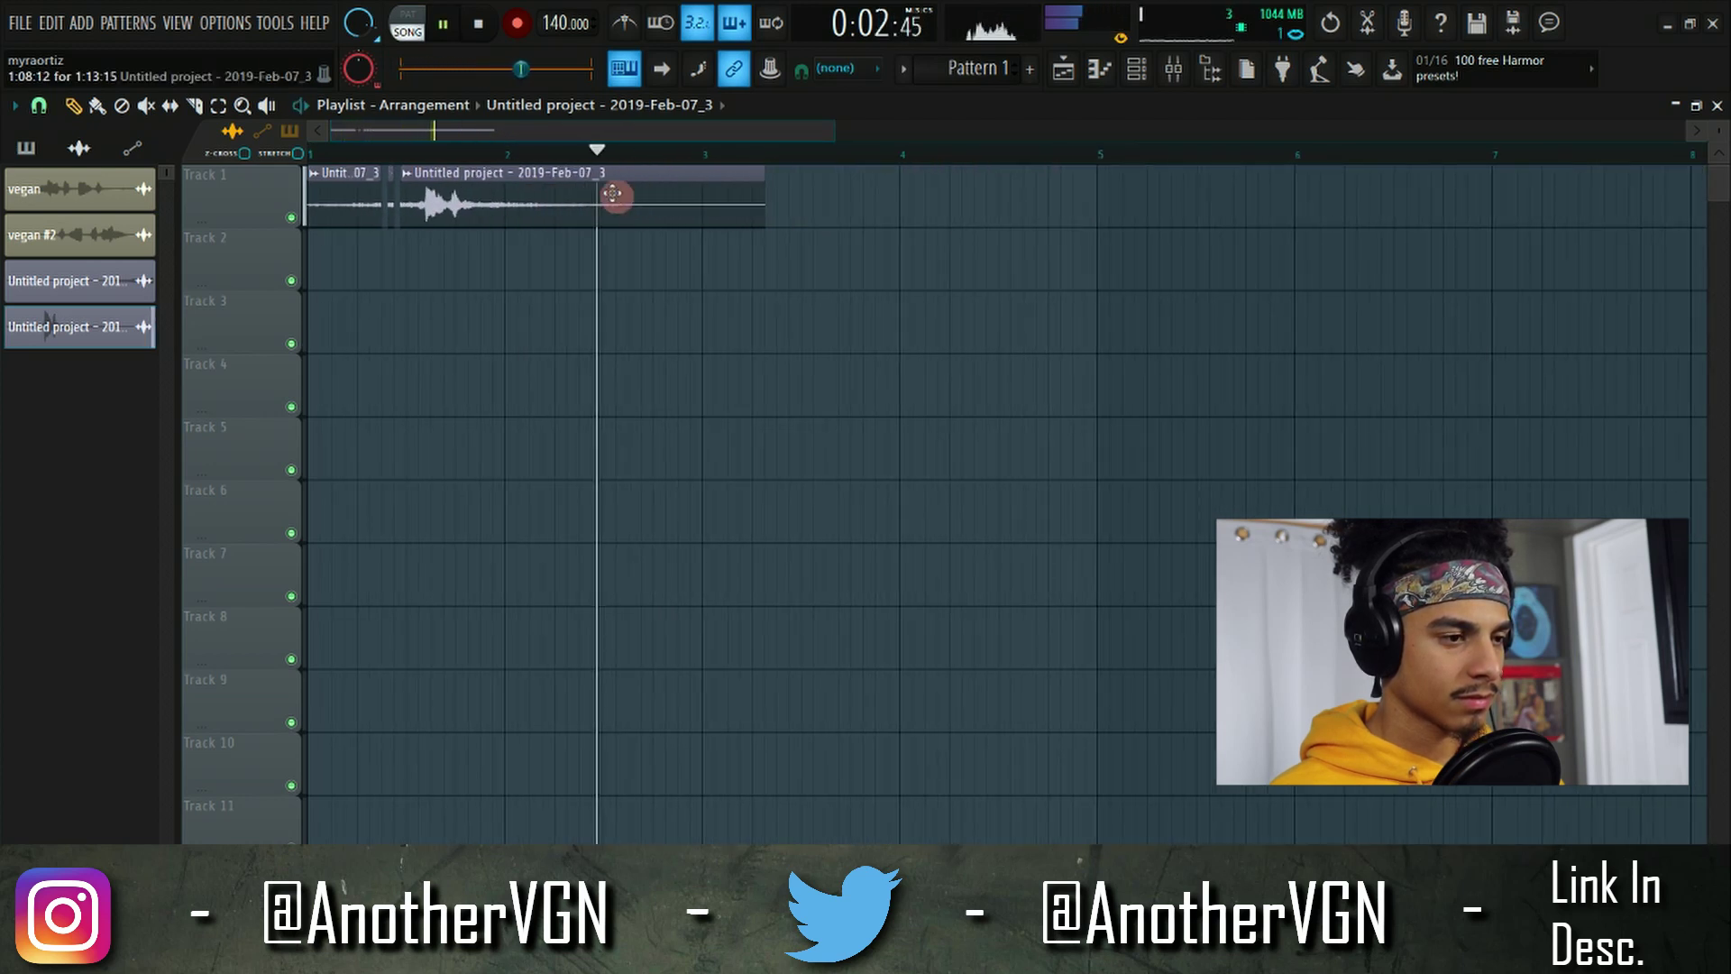
{"action": "key", "text": "space"}
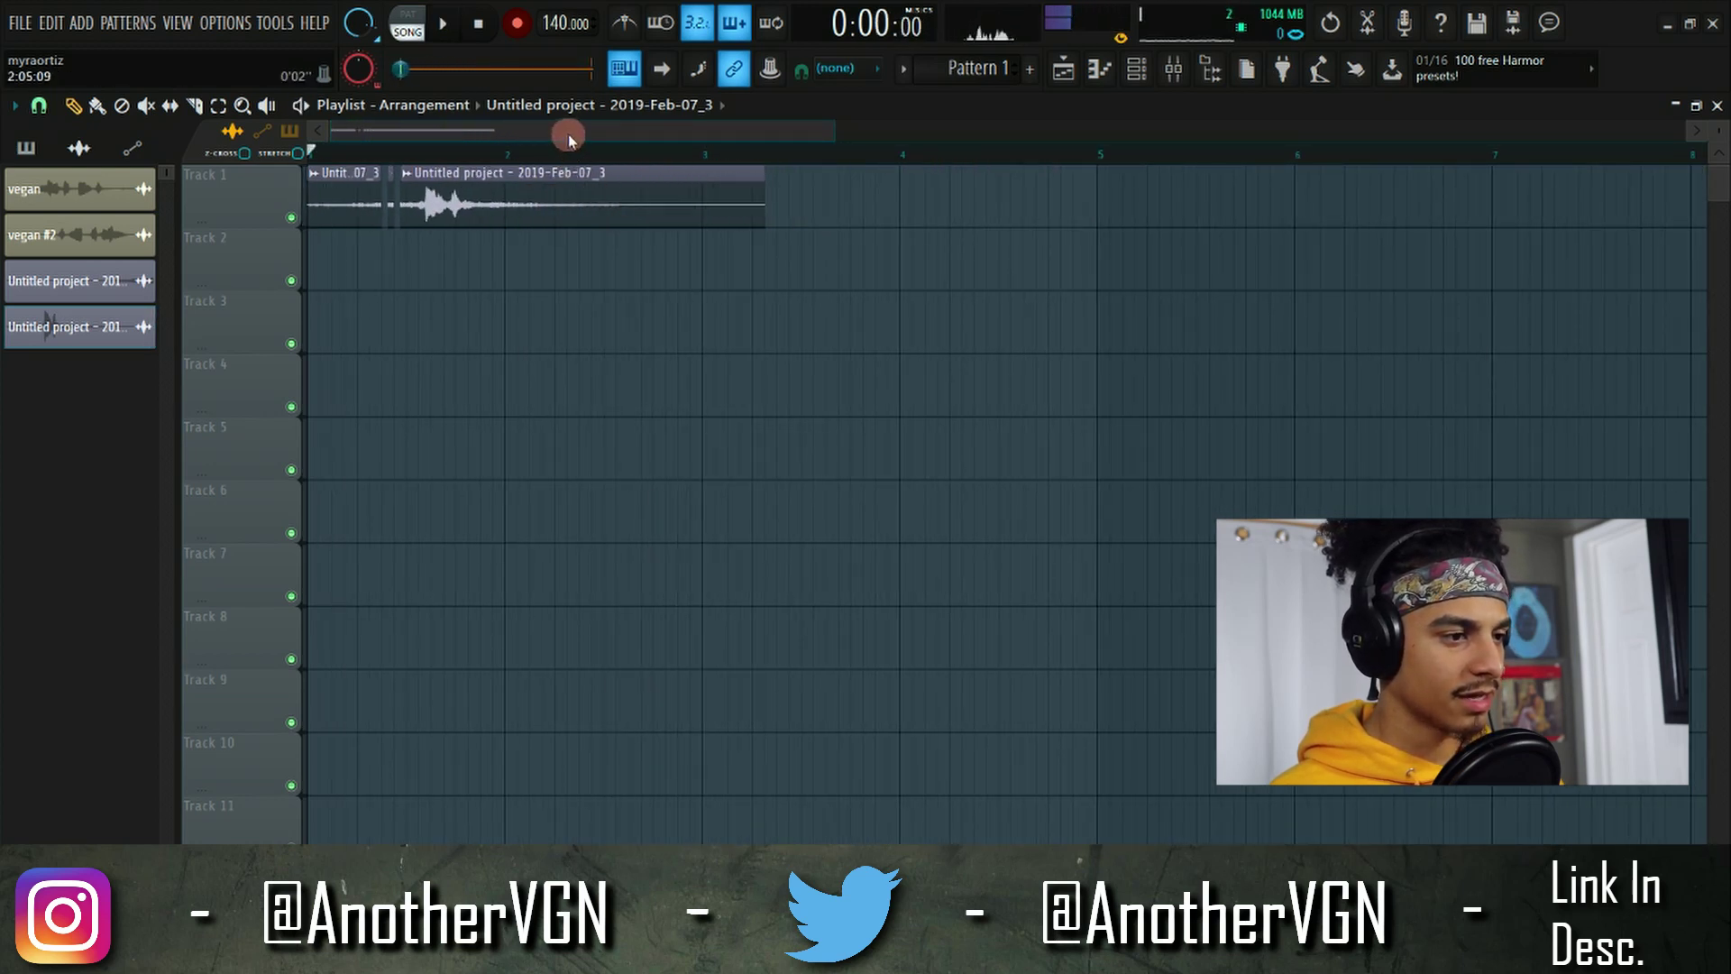
{"action": "left_click_drag", "start_coordinate": [781, 276], "coordinate": [300, 170]}
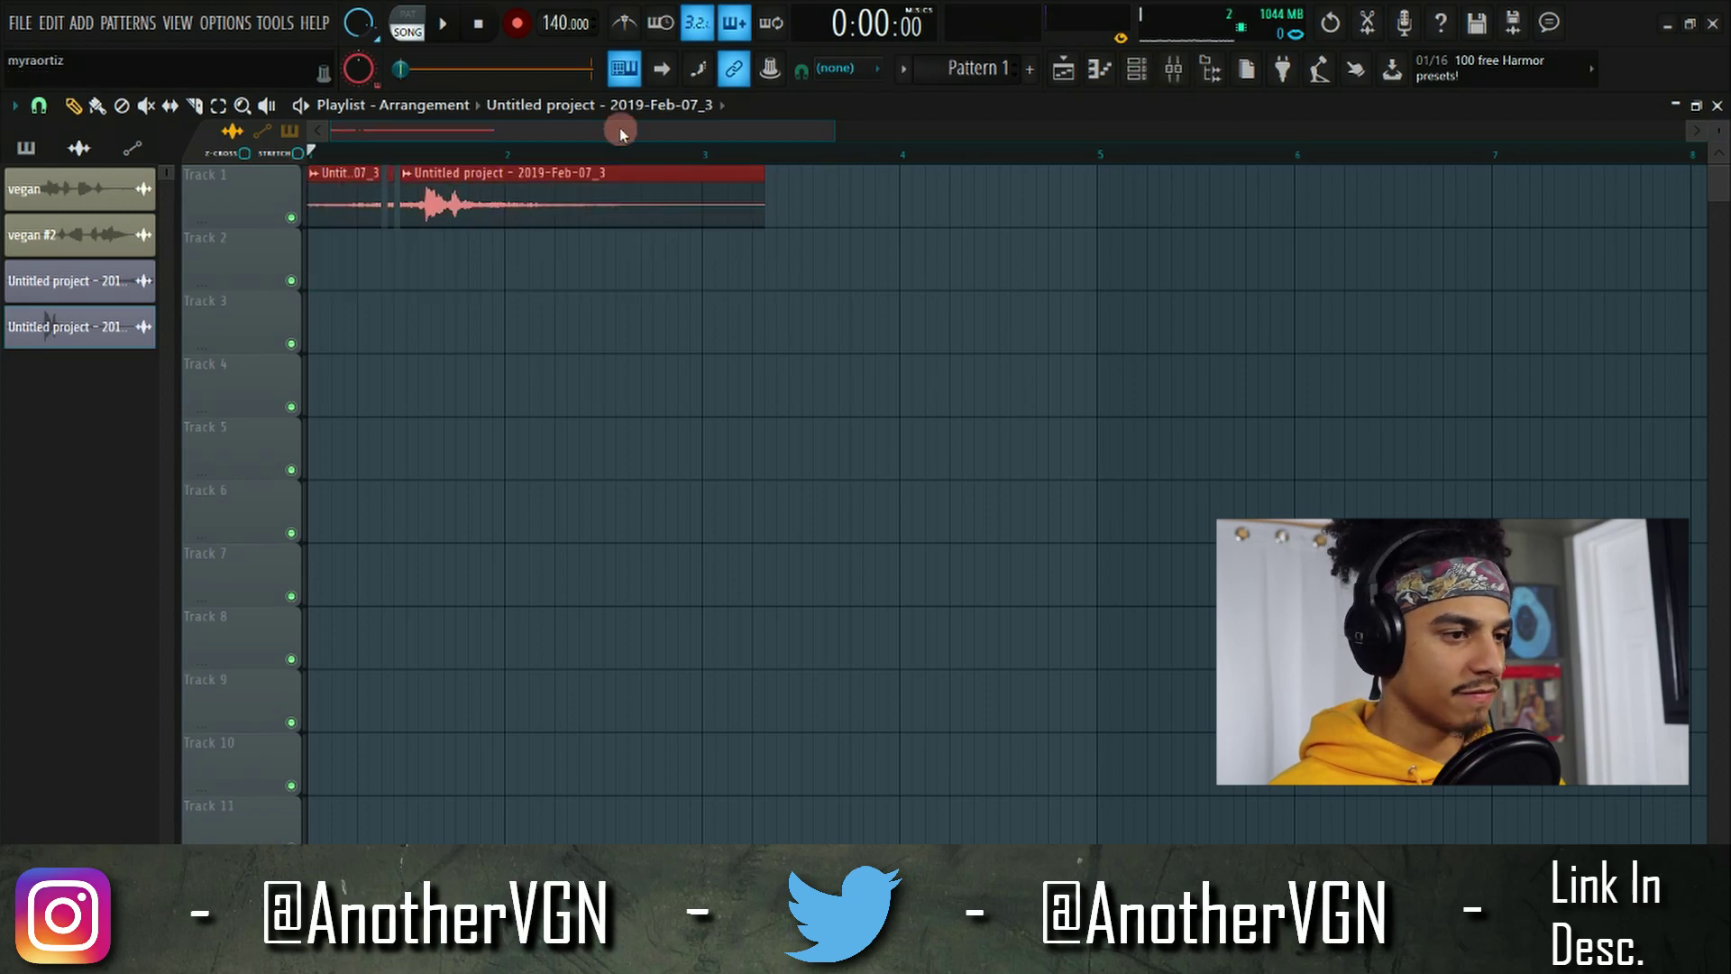
{"action": "left_click", "coordinate": [1175, 76]}
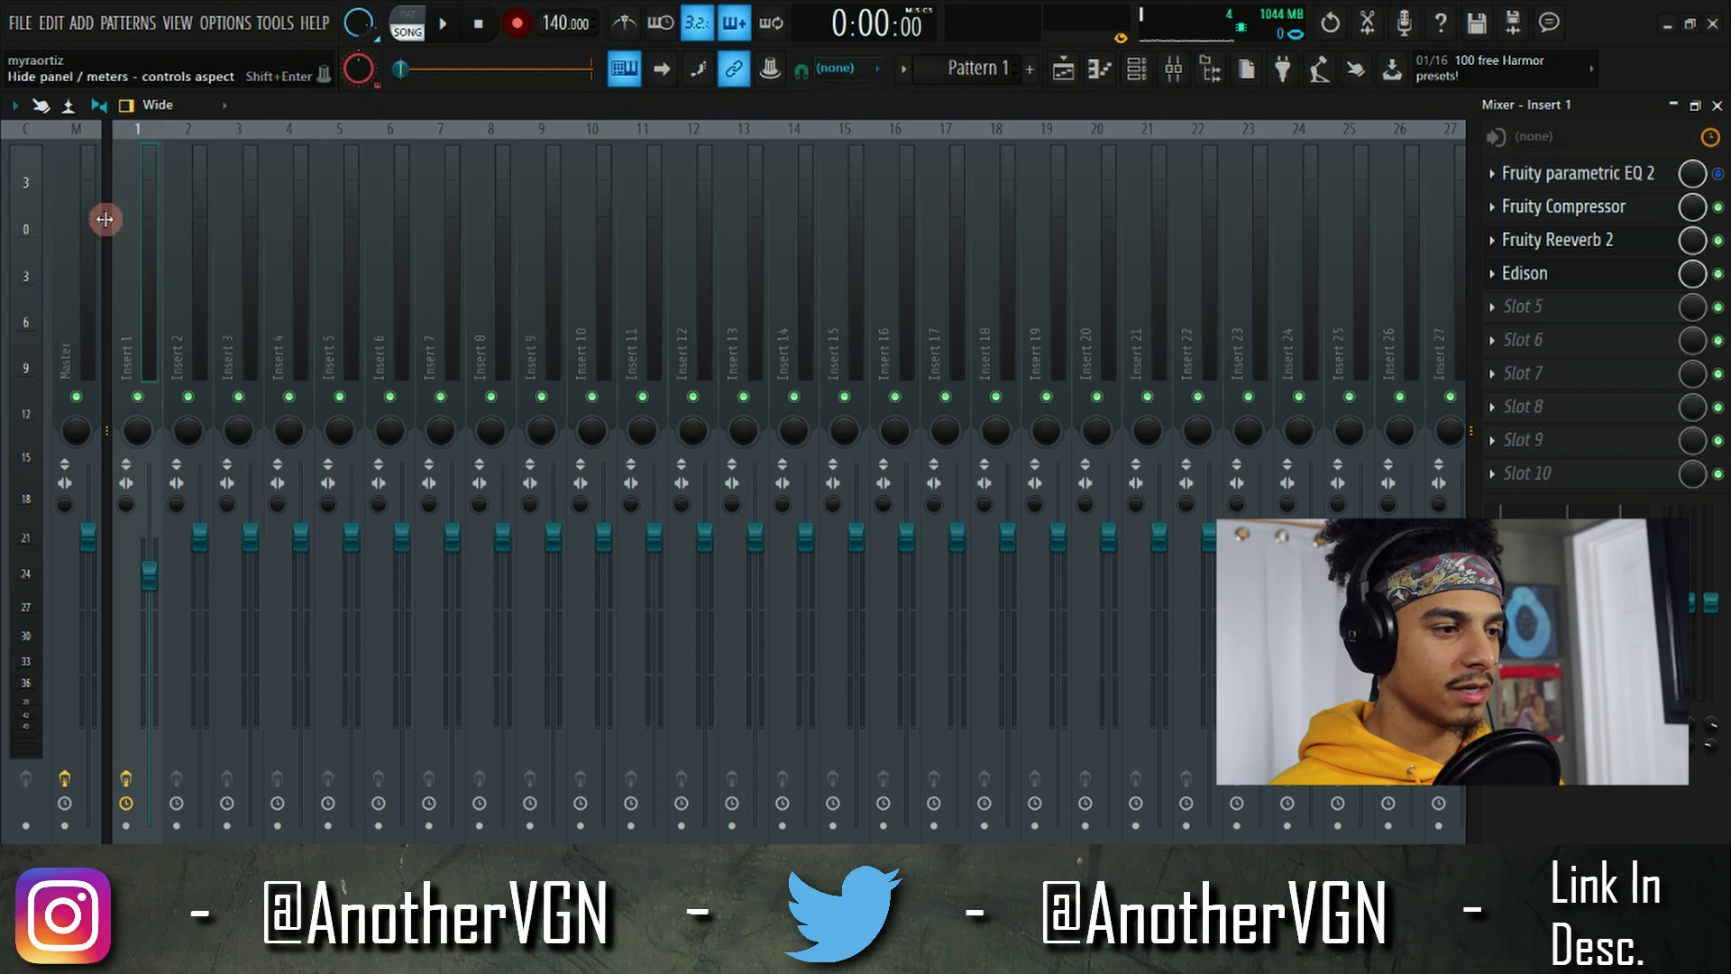
Return to the playlist with F5 and drag both vocal slices from Track 1 to Track 4.
{"action": "key", "text": "F5"}
{"action": "left_click_drag", "start_coordinate": [676, 309], "coordinate": [311, 171]}
{"action": "left_click_drag", "start_coordinate": [502, 225], "coordinate": [502, 420]}
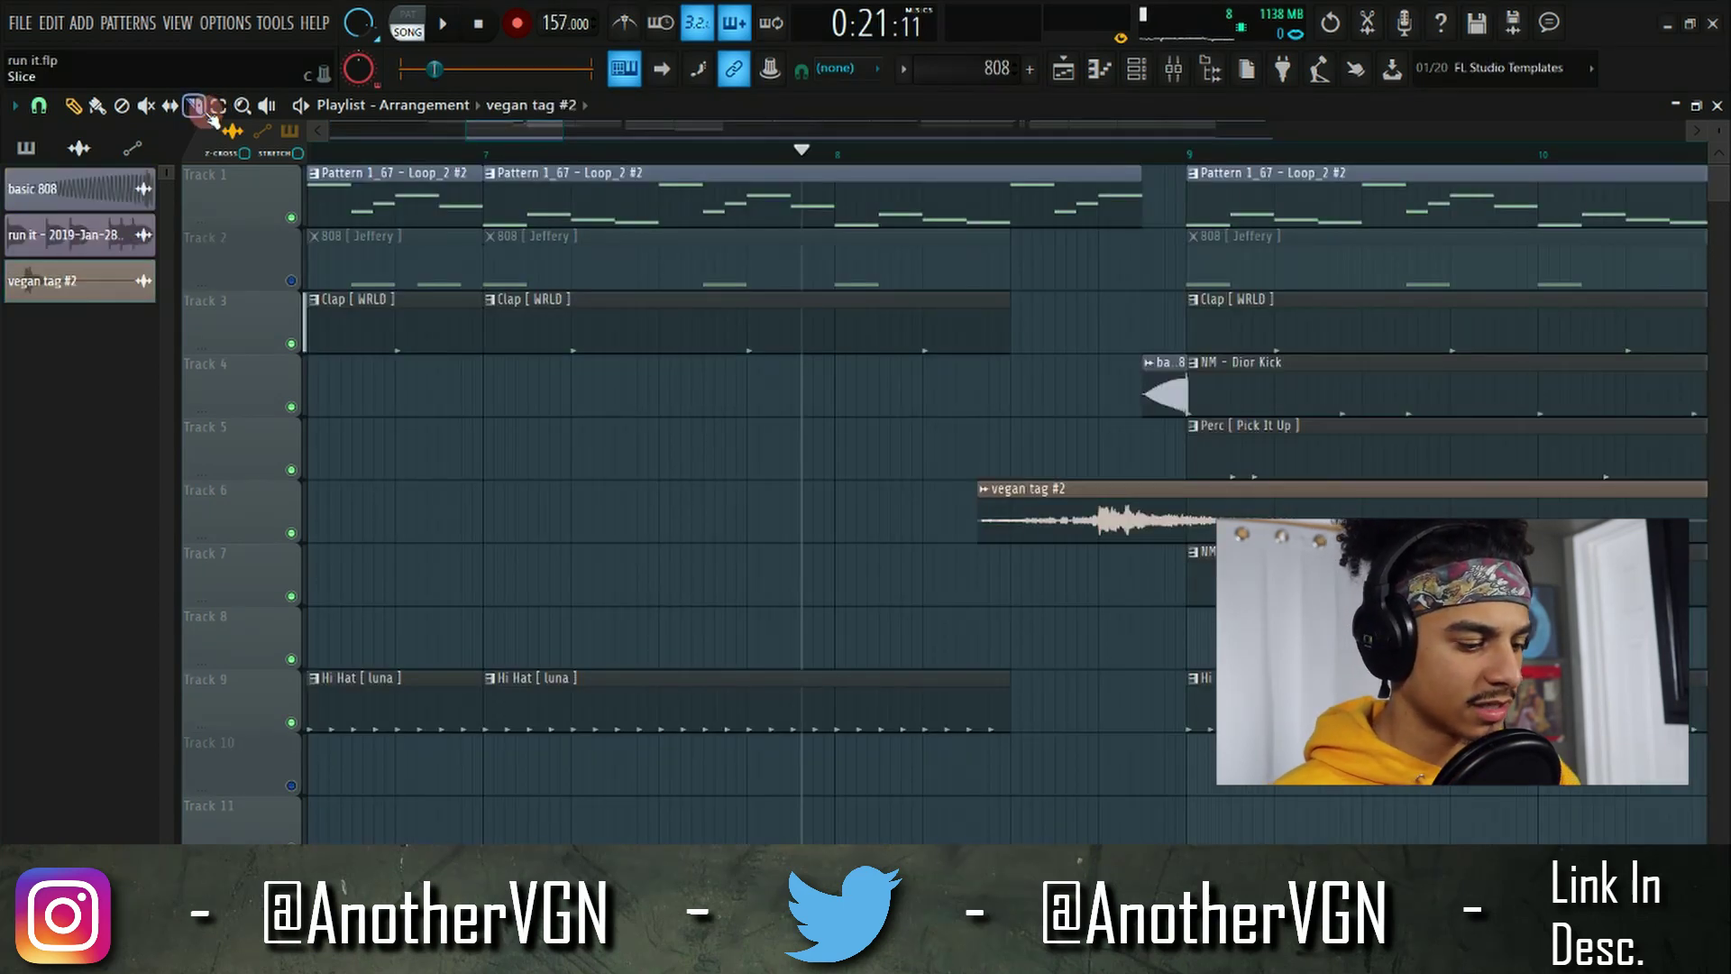
Raise the volume, unmute the 808 on Track 2 and rewind the playhead before the vegan tag #2 clip.
{"action": "key", "text": "XF86AudioRaiseVolume"}
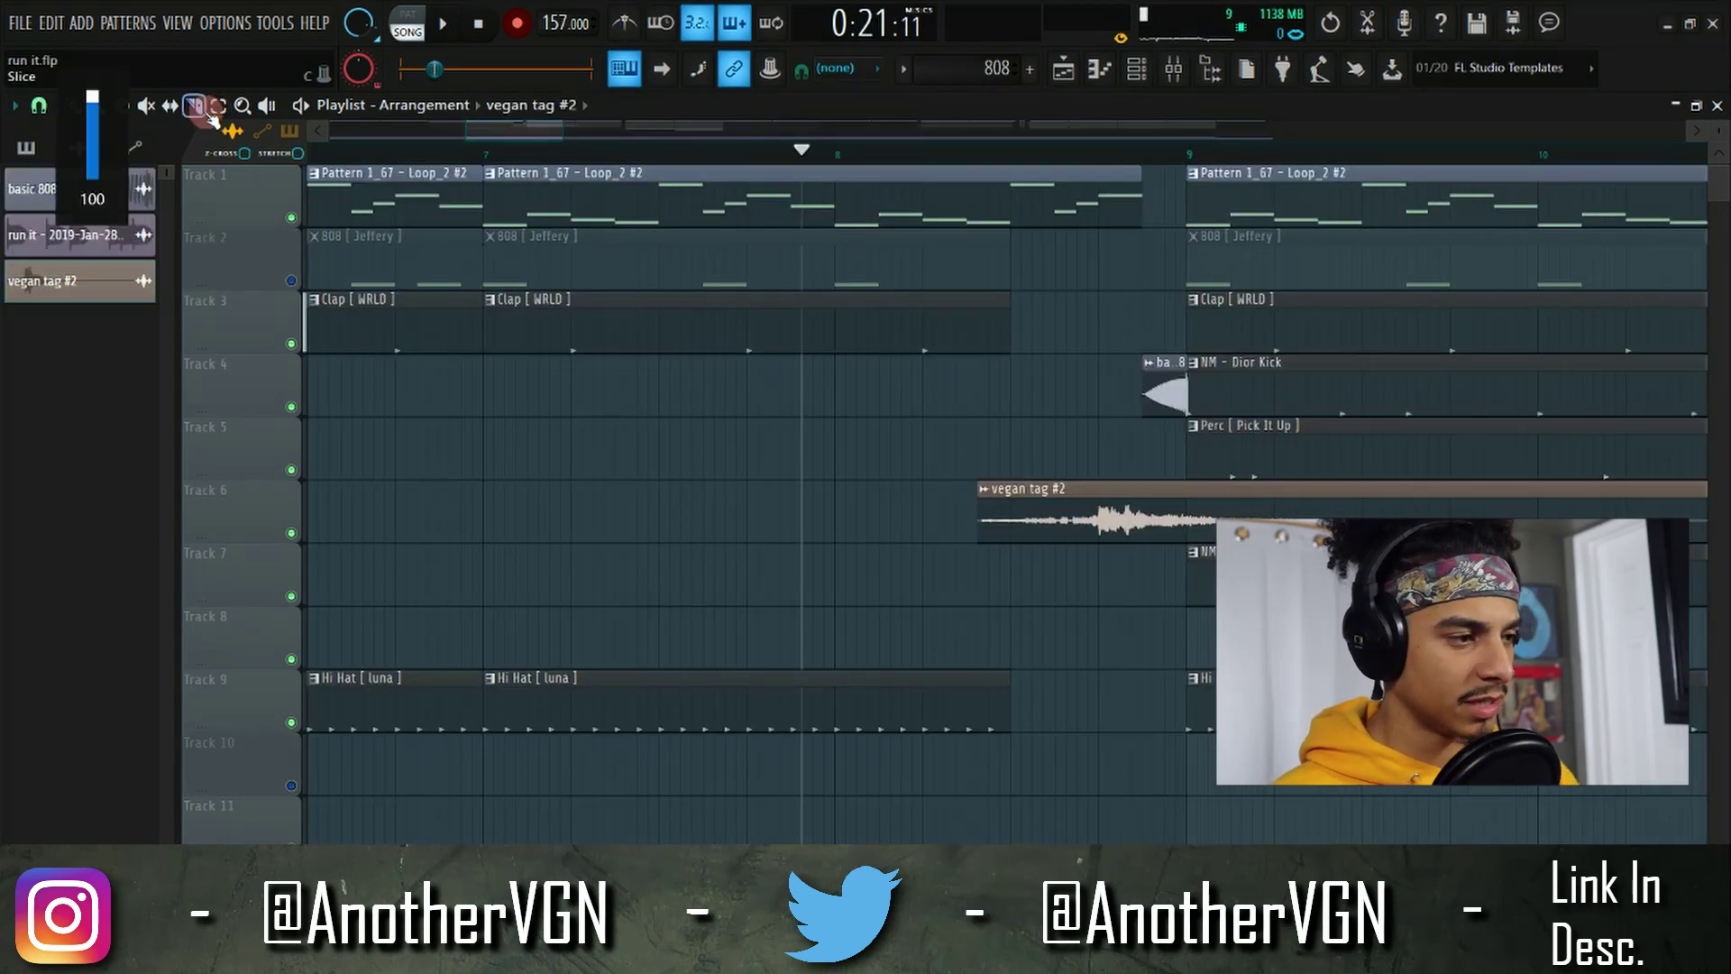
{"action": "scroll", "coordinate": [1232, 495], "scroll_direction": "up", "scroll_amount": 6}
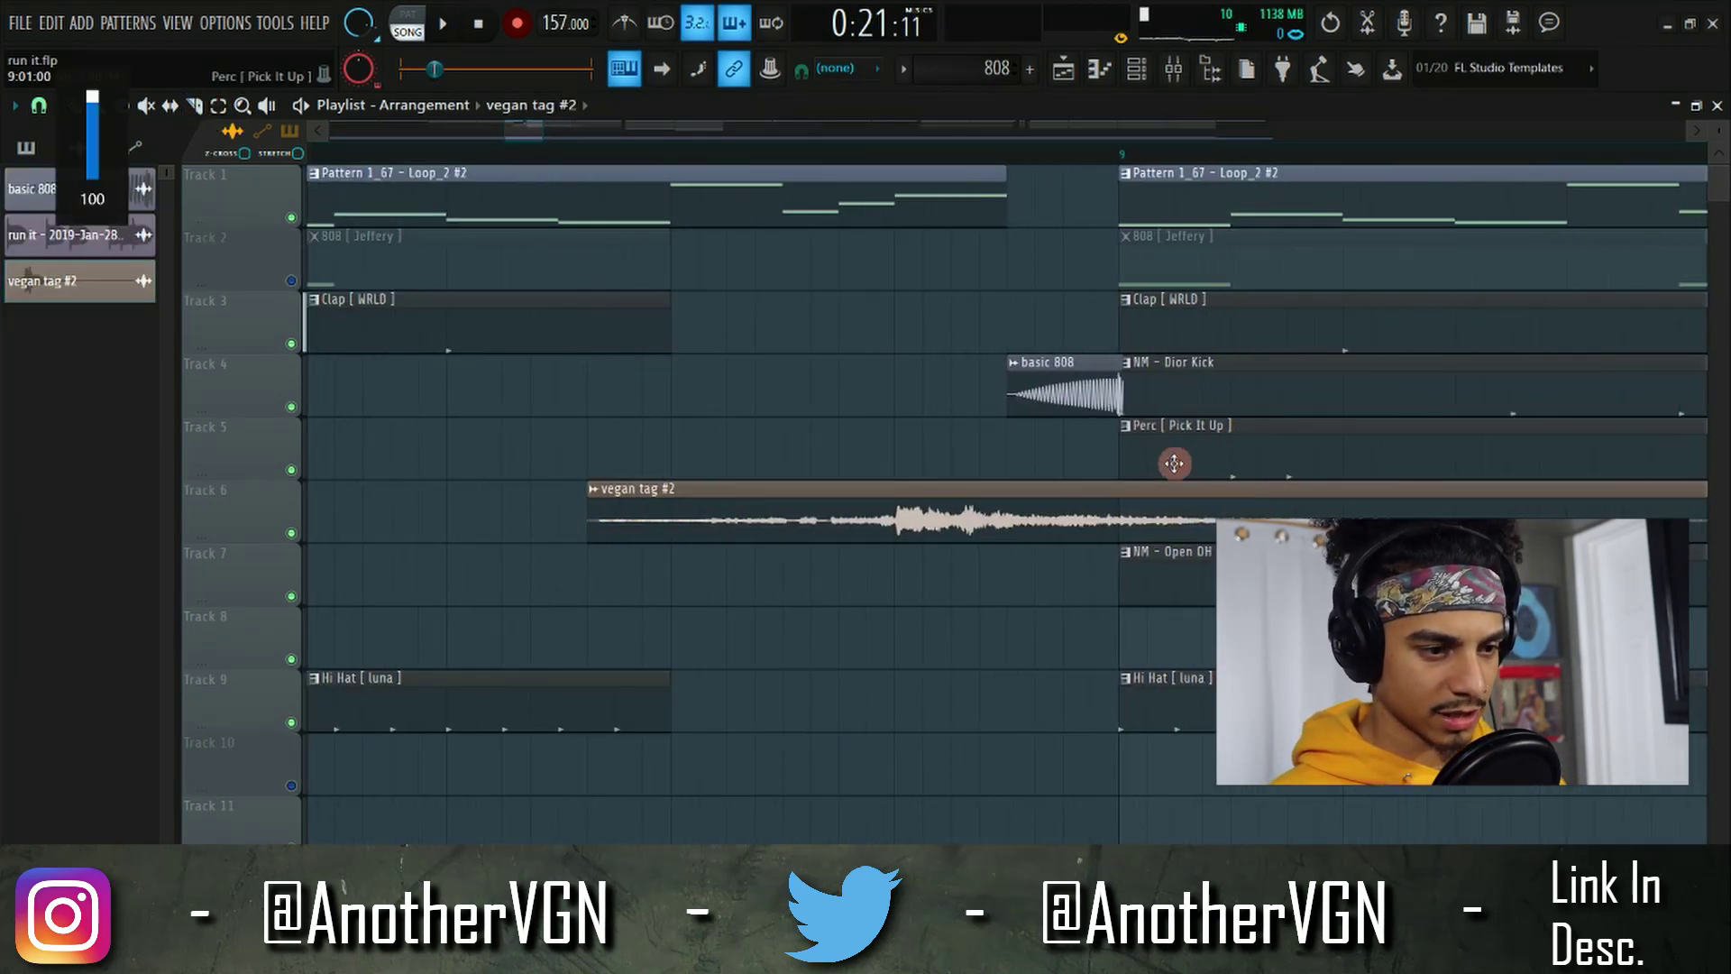
{"action": "scroll", "coordinate": [1117, 441], "scroll_direction": "down", "scroll_amount": 7}
{"action": "left_click", "coordinate": [300, 274]}
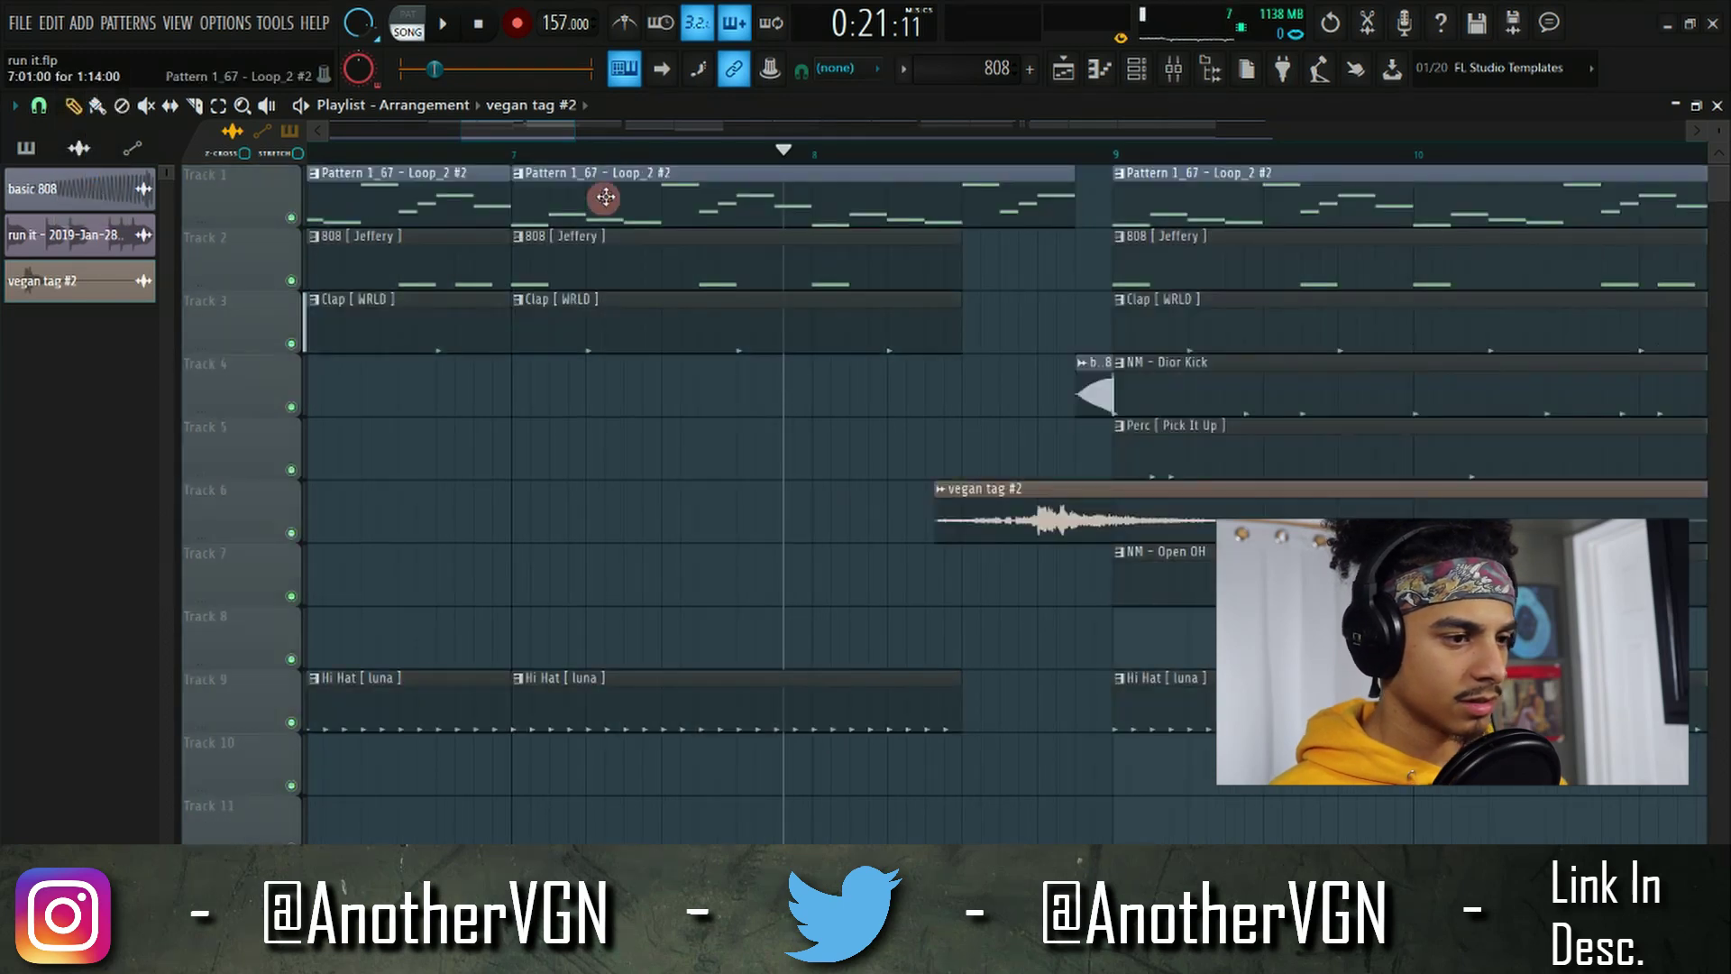
{"action": "left_click_drag", "start_coordinate": [532, 162], "coordinate": [442, 154]}
{"action": "scroll", "coordinate": [440, 154], "scroll_direction": "down", "scroll_amount": 3}
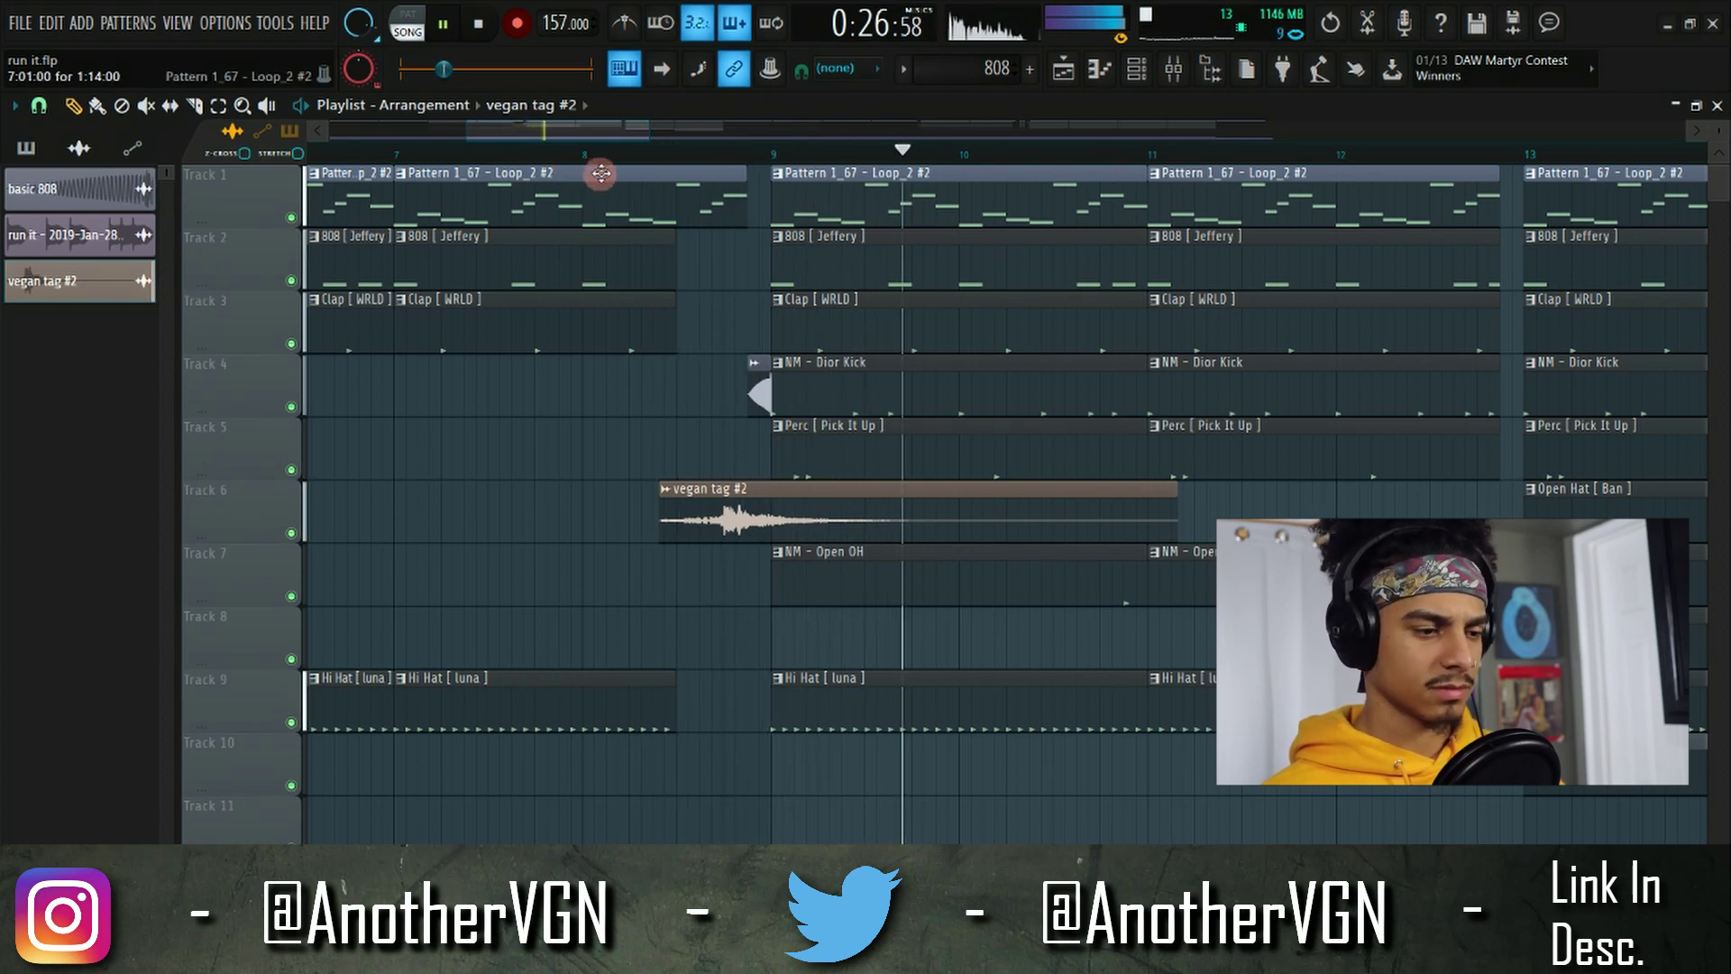
Stop playback, undo the clip deletion, and replay the vegan tag #2 section on Track 6 before stopping.
{"action": "key", "text": "space"}
{"action": "key", "text": "ctrl+z"}
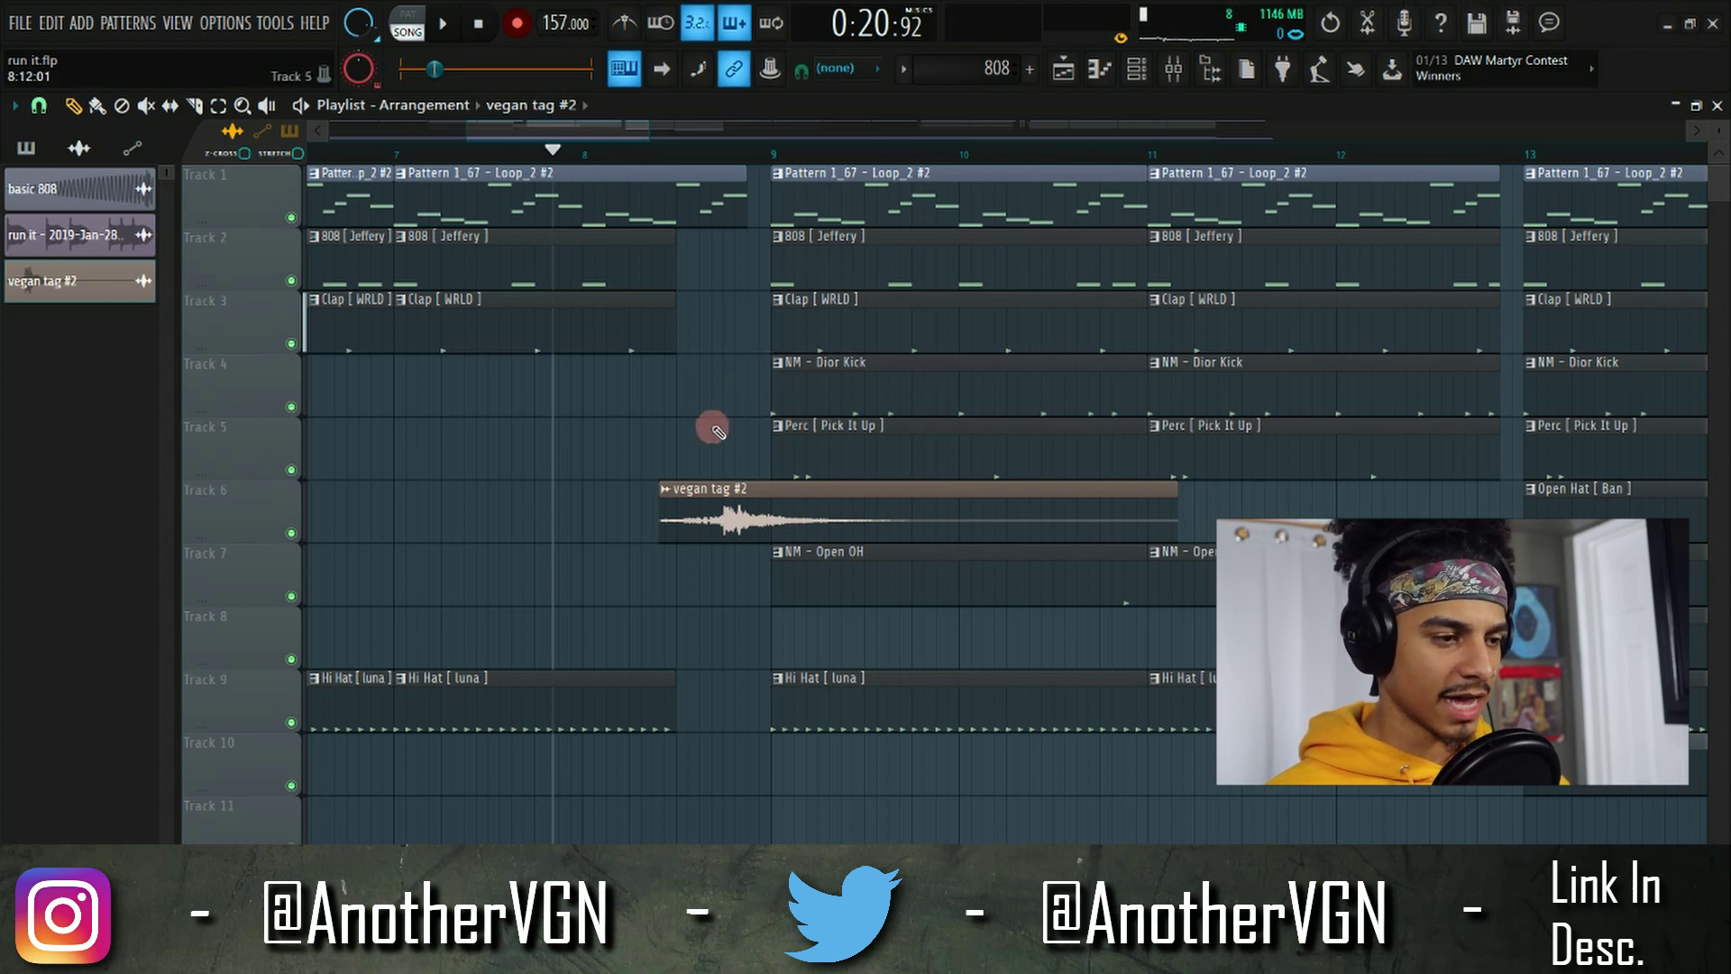
{"action": "key", "text": "space"}
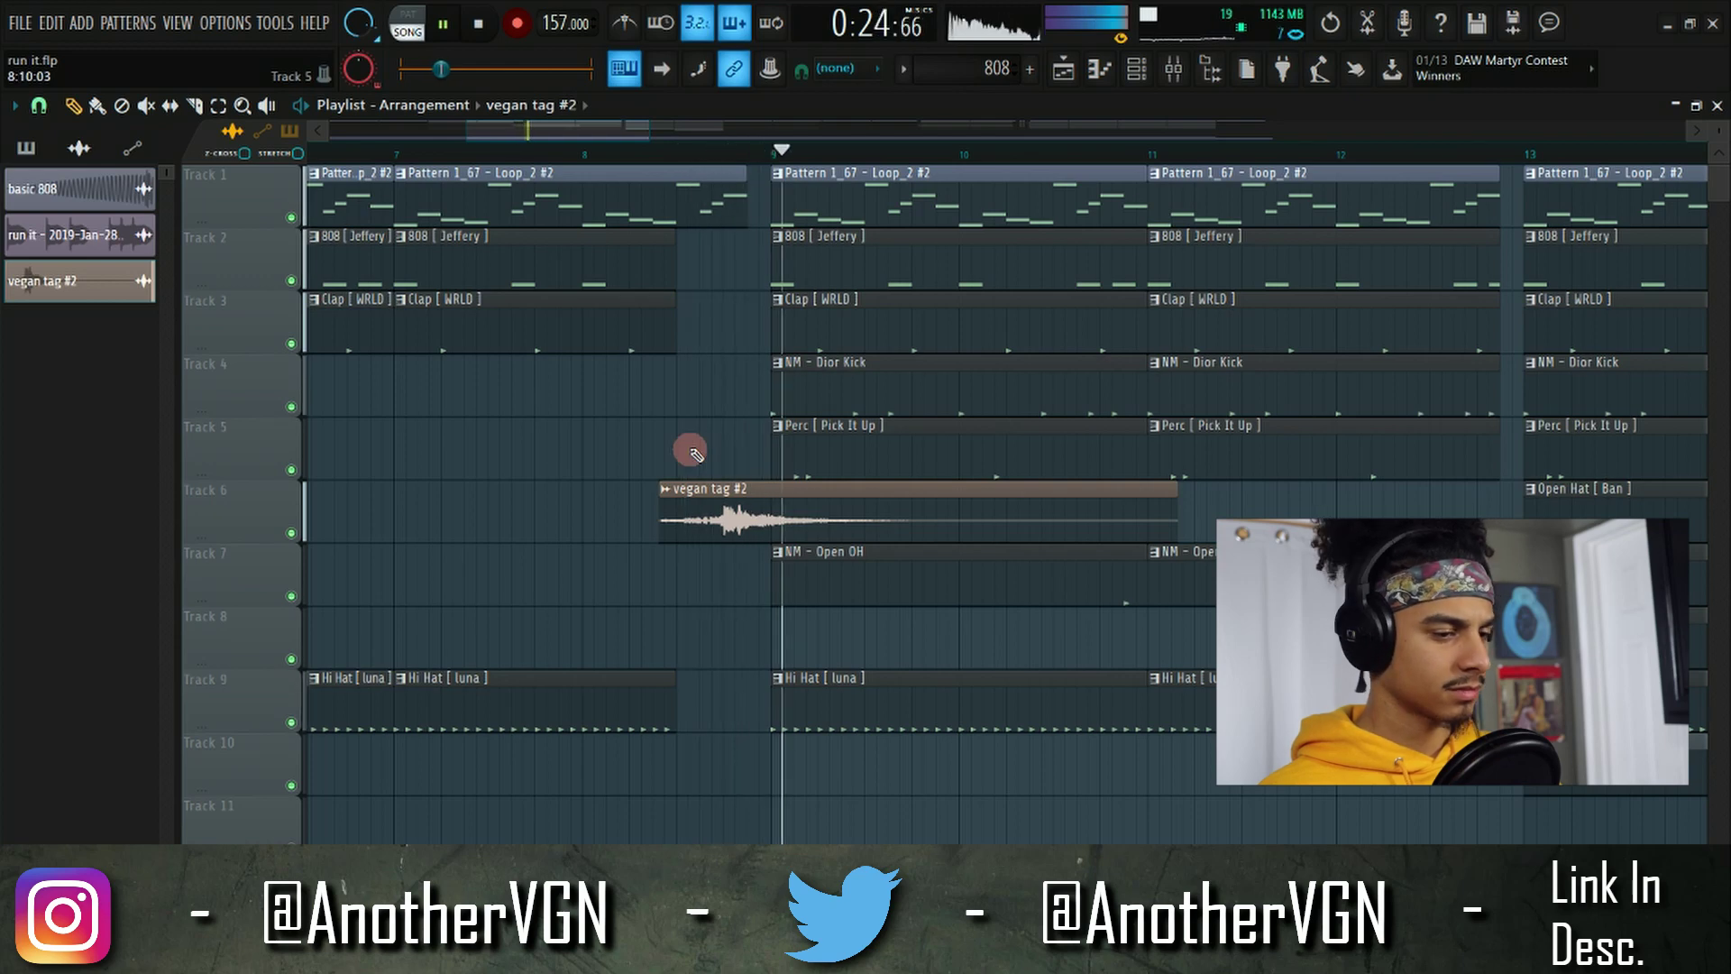
{"action": "scroll", "coordinate": [685, 435], "scroll_direction": "down", "scroll_amount": 2}
{"action": "scroll", "coordinate": [685, 435], "scroll_direction": "up", "scroll_amount": 3}
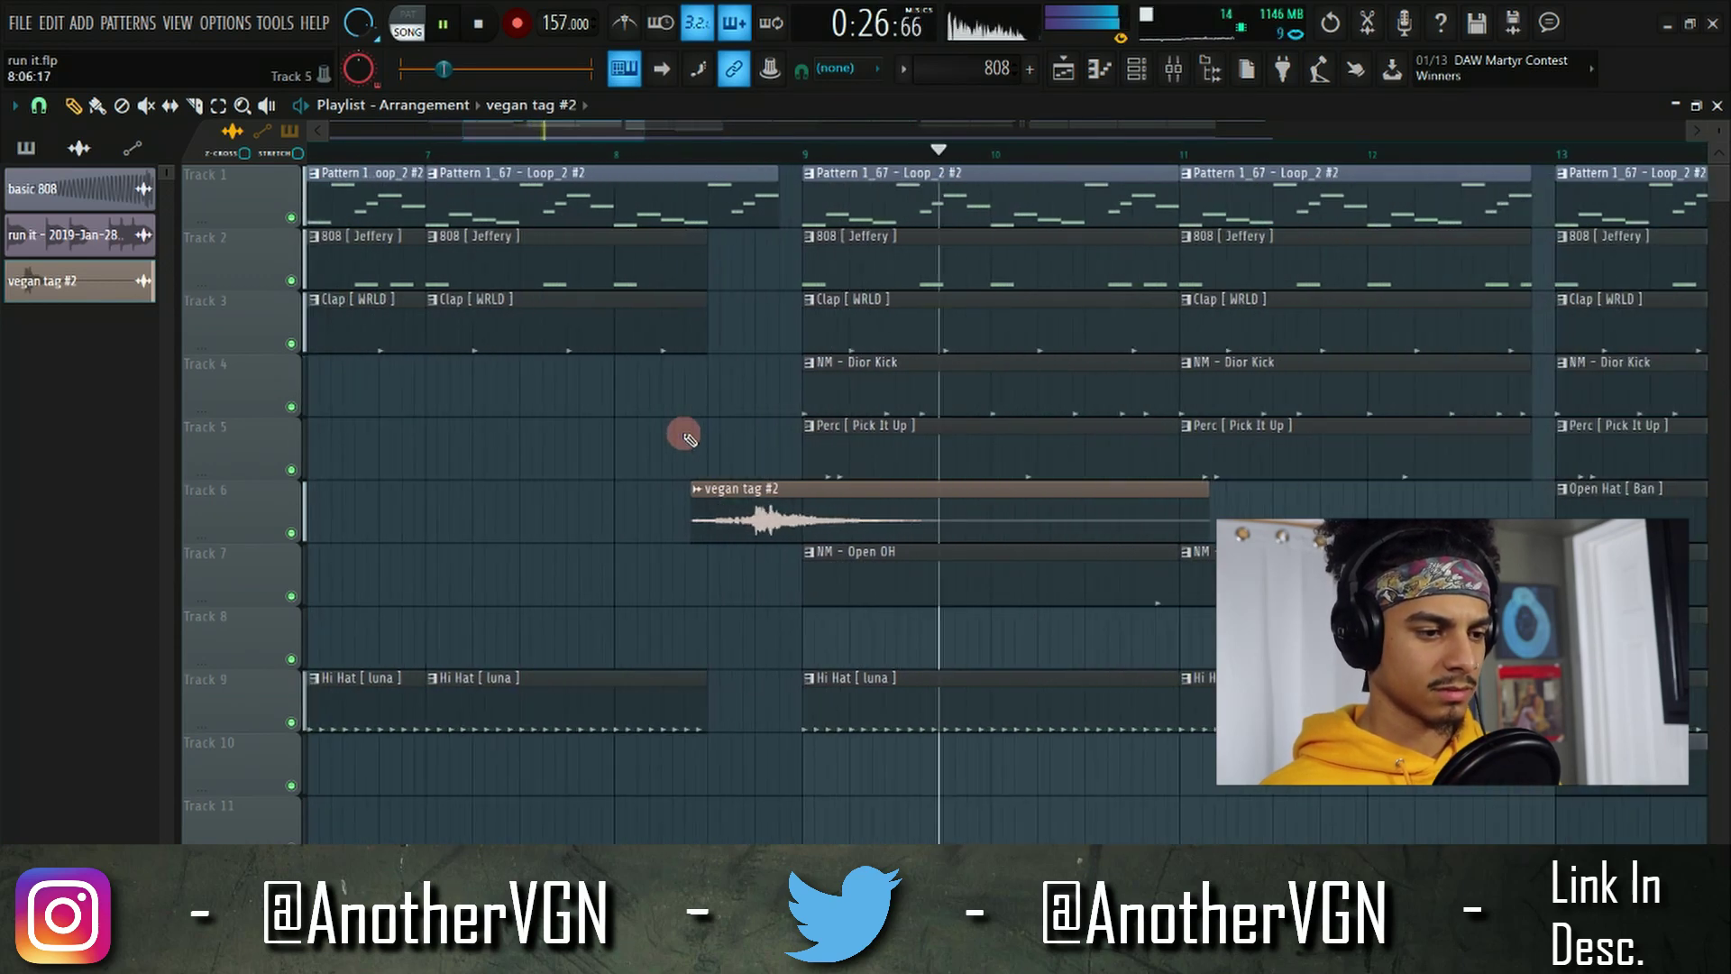
{"action": "scroll", "coordinate": [685, 436], "scroll_direction": "up", "scroll_amount": 2}
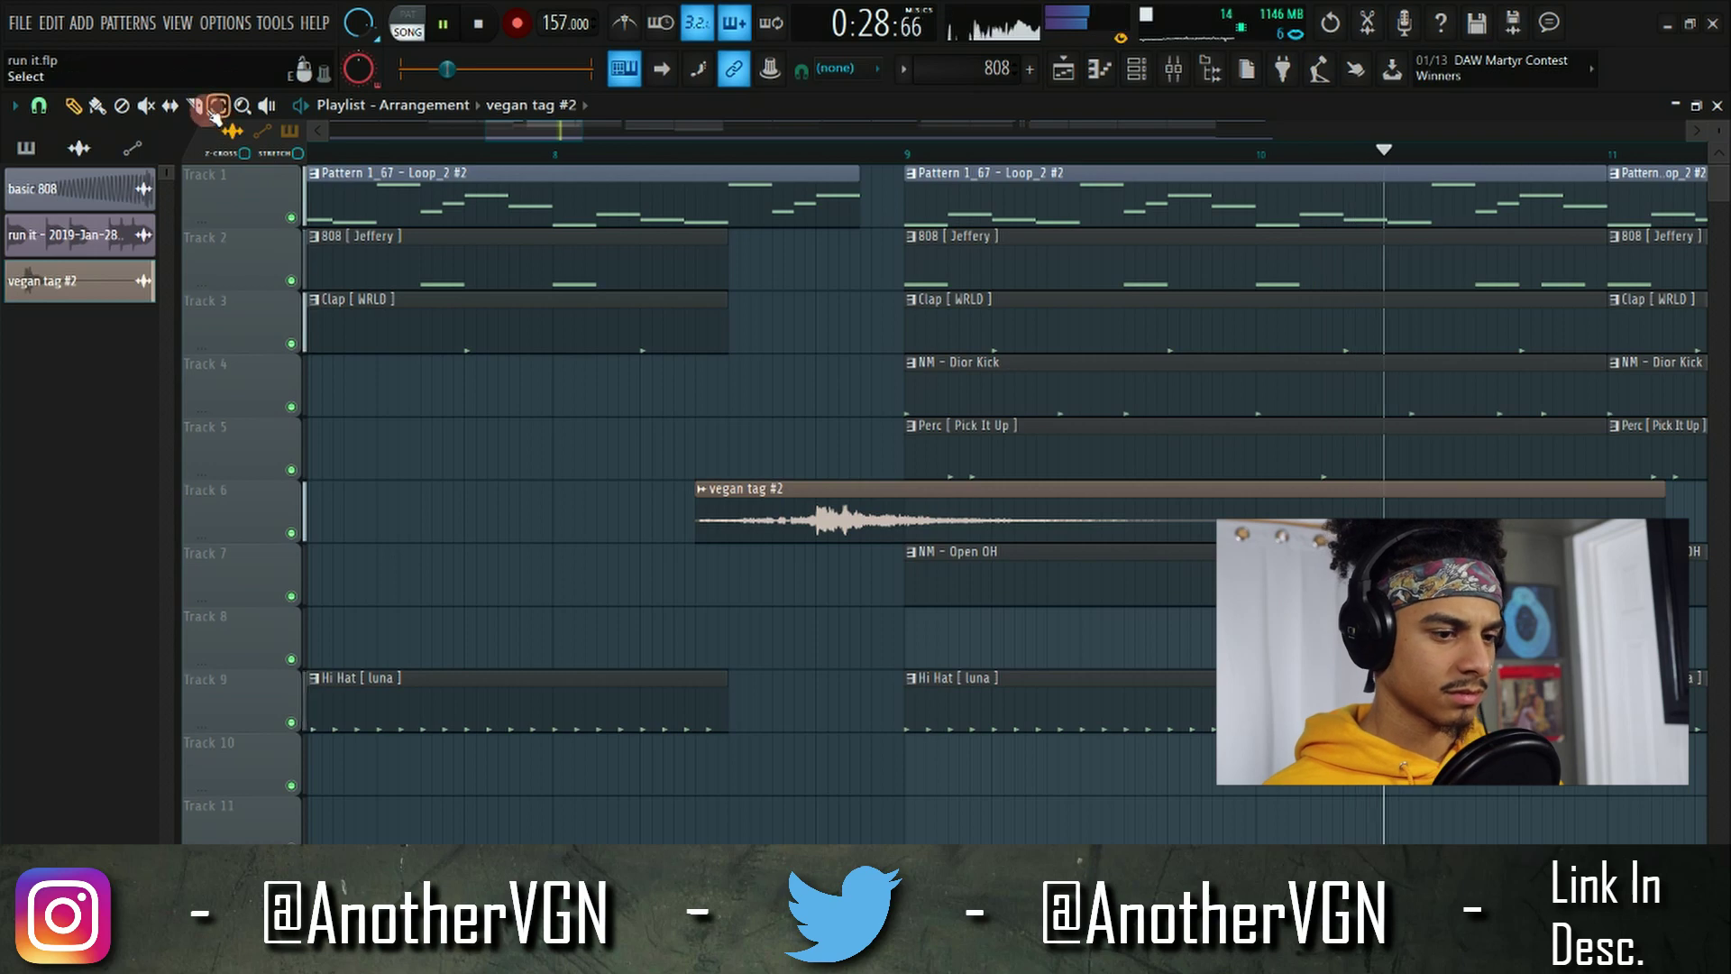
{"action": "scroll", "coordinate": [781, 467], "scroll_direction": "down", "scroll_amount": 4}
{"action": "scroll", "coordinate": [781, 467], "scroll_direction": "down", "scroll_amount": 1}
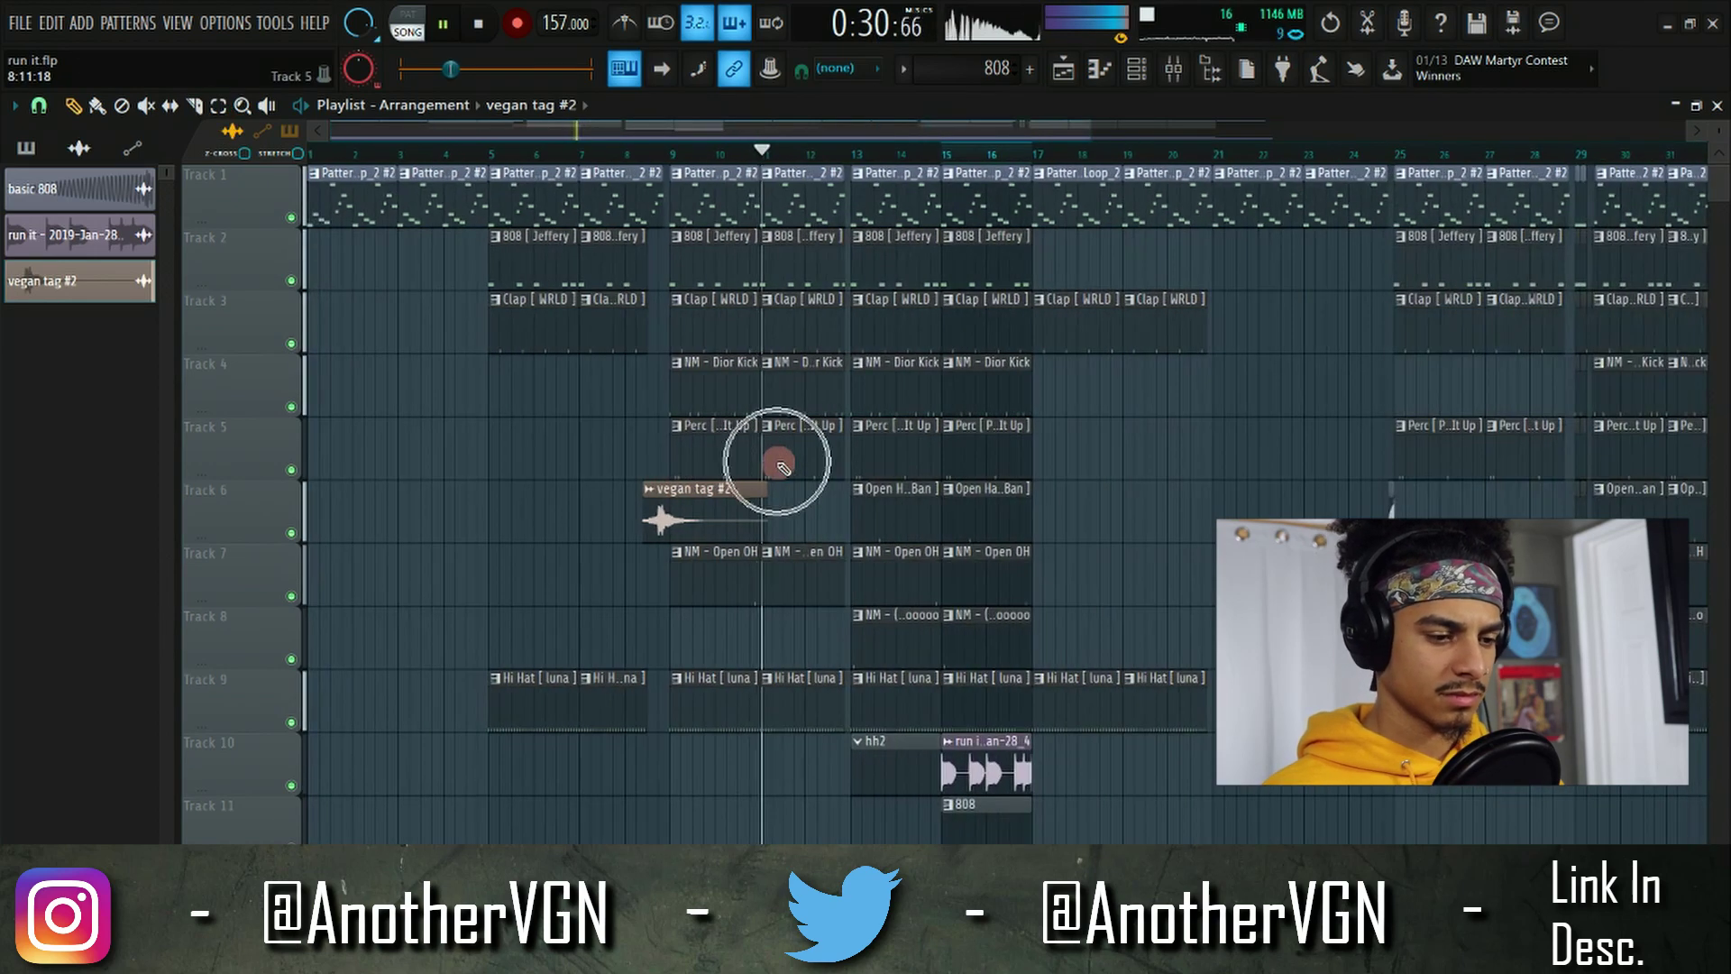
{"action": "key", "text": "space"}
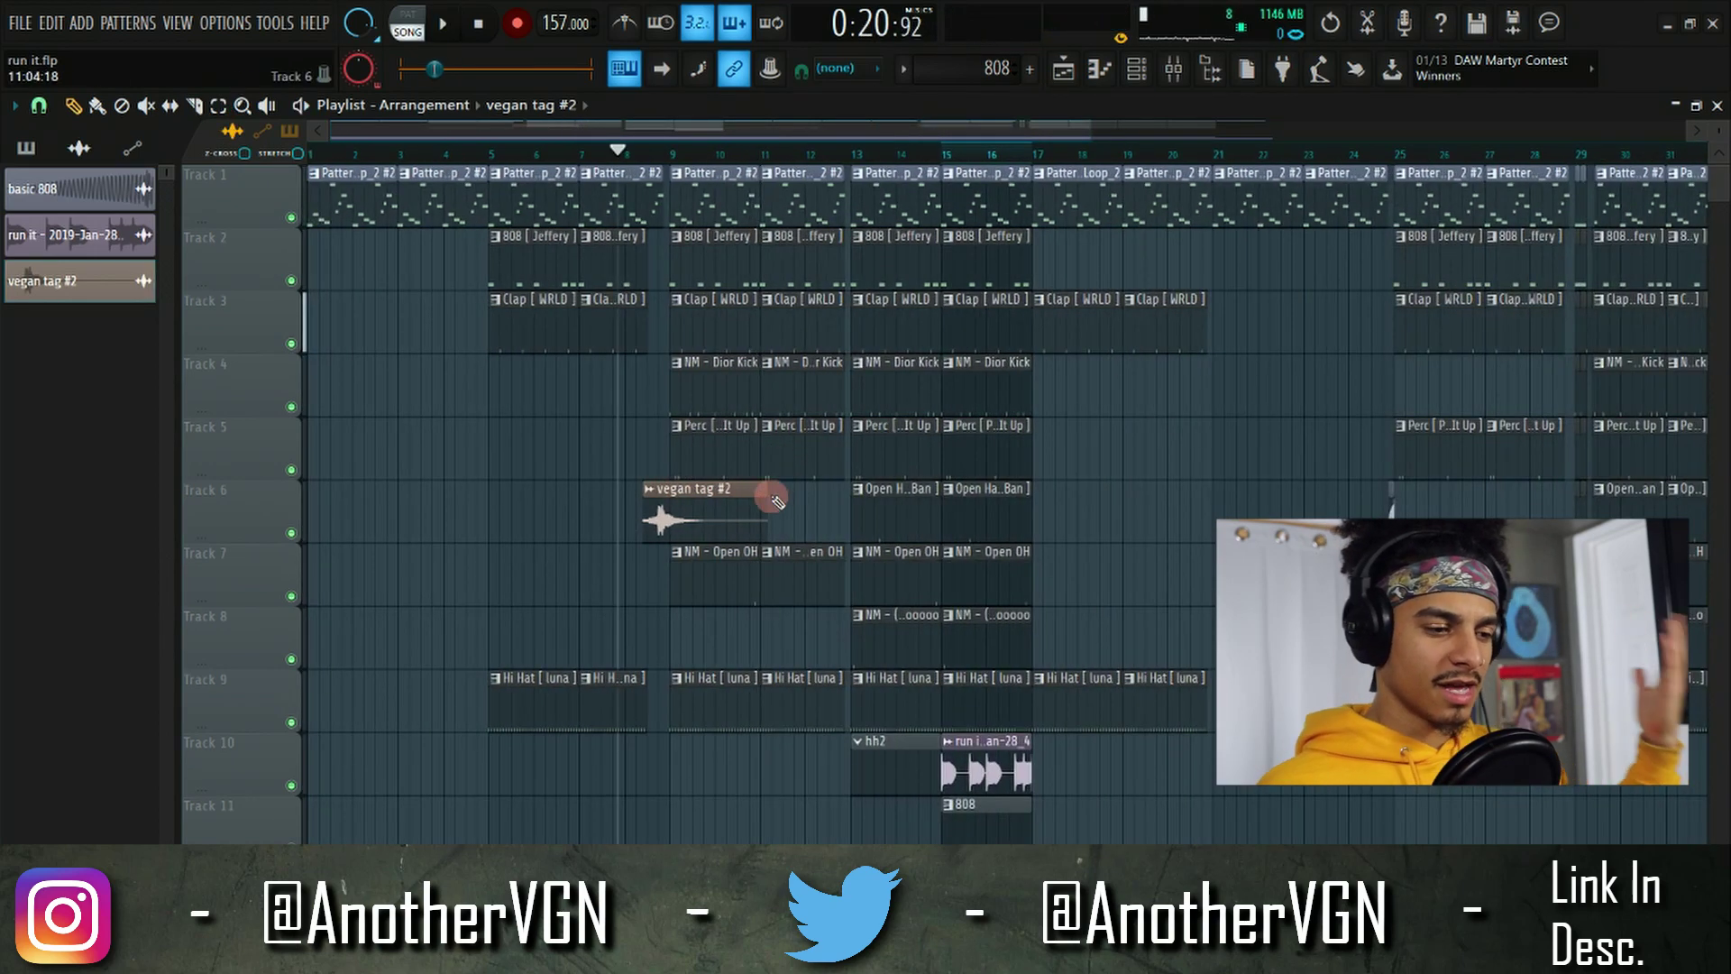